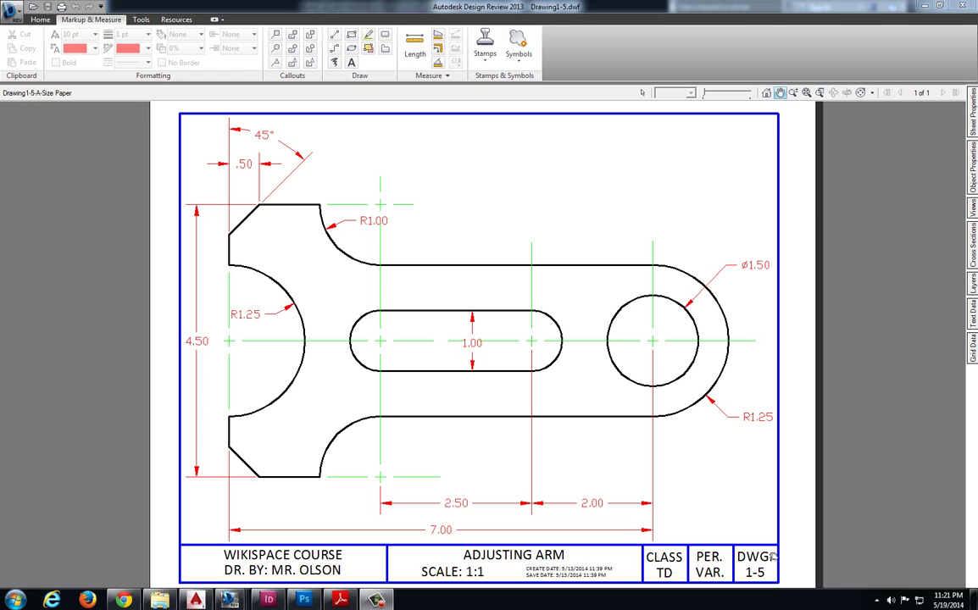
Create Drawing3 from the TDTemplate.dwt template stored on the Desktop
{"action": "left_click", "coordinate": [197, 599]}
{"action": "left_click", "coordinate": [10, 10]}
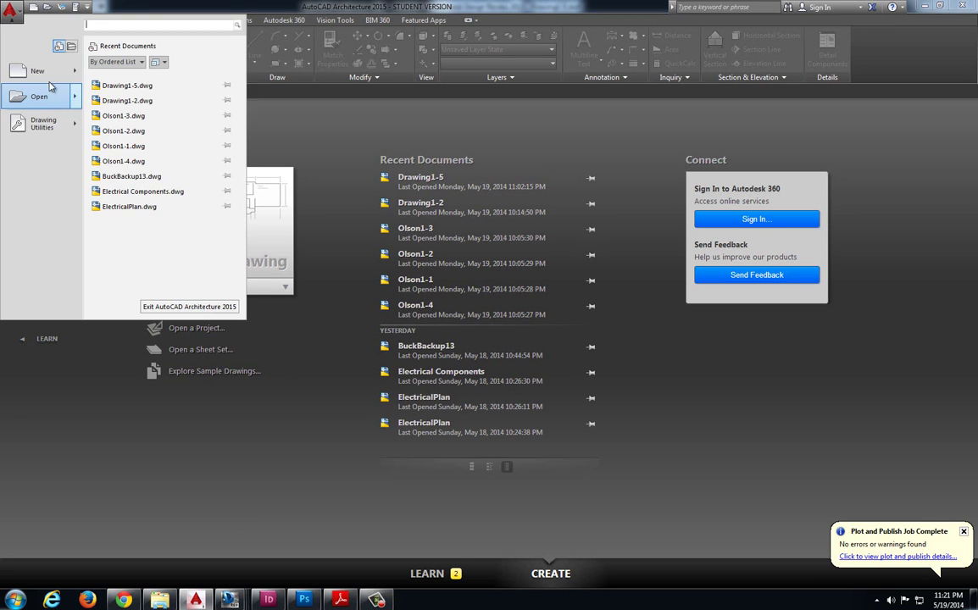
{"action": "left_click", "coordinate": [38, 71]}
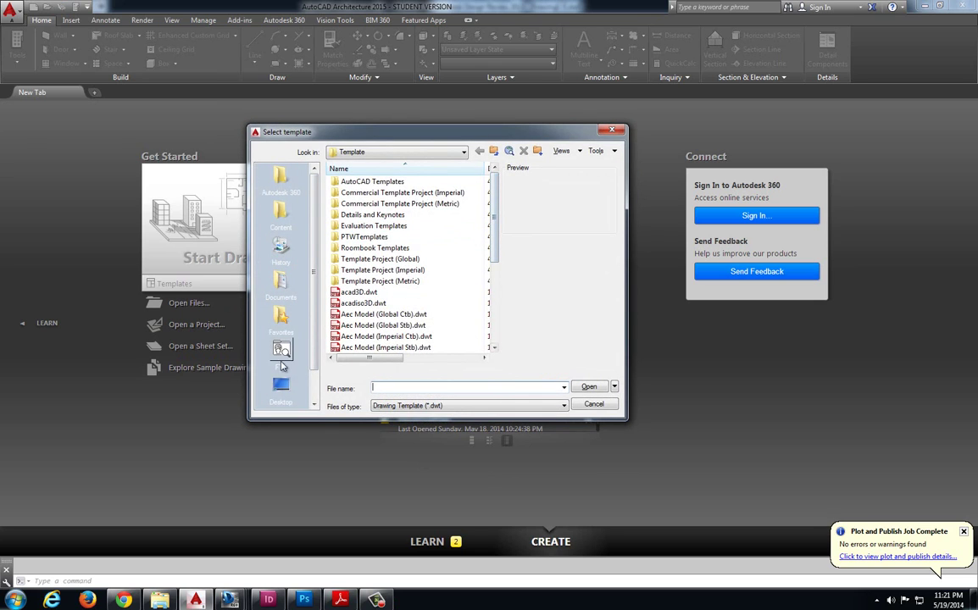
{"action": "left_click", "coordinate": [282, 385]}
{"action": "left_click_drag", "start_coordinate": [493, 212], "coordinate": [493, 288]}
{"action": "left_click", "coordinate": [364, 348]}
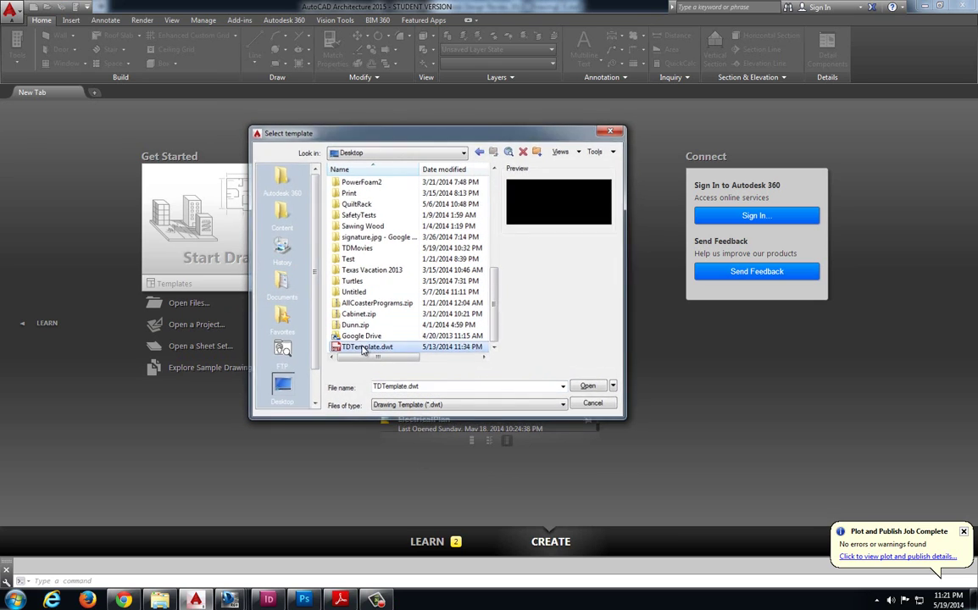
{"action": "left_click", "coordinate": [587, 386]}
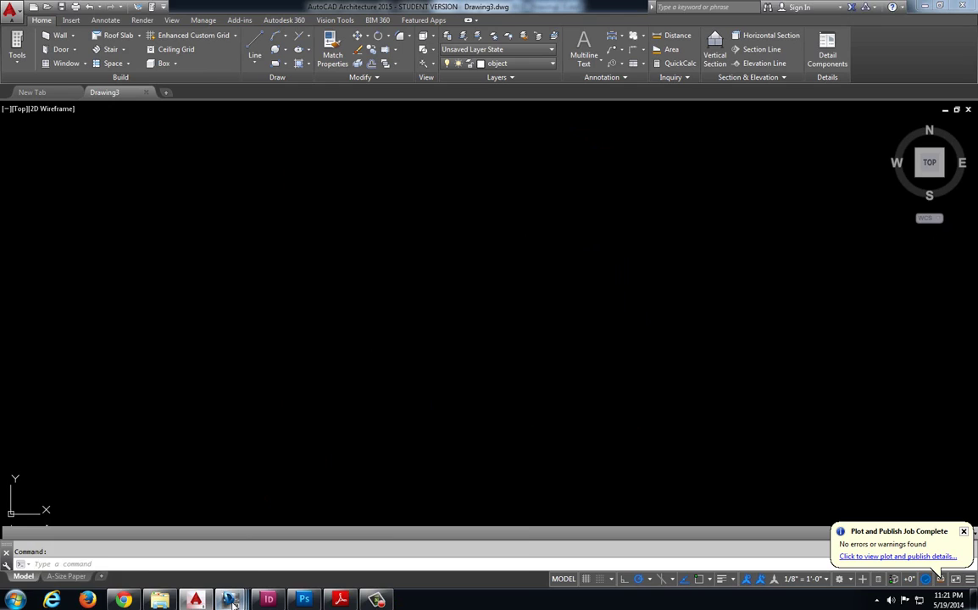
Return to the Drawing1-5.dwf sheet and circle the 4.50 dimension with a red ellipse
{"action": "mouse_move", "coordinate": [232, 604]}
{"action": "left_click", "coordinate": [328, 530]}
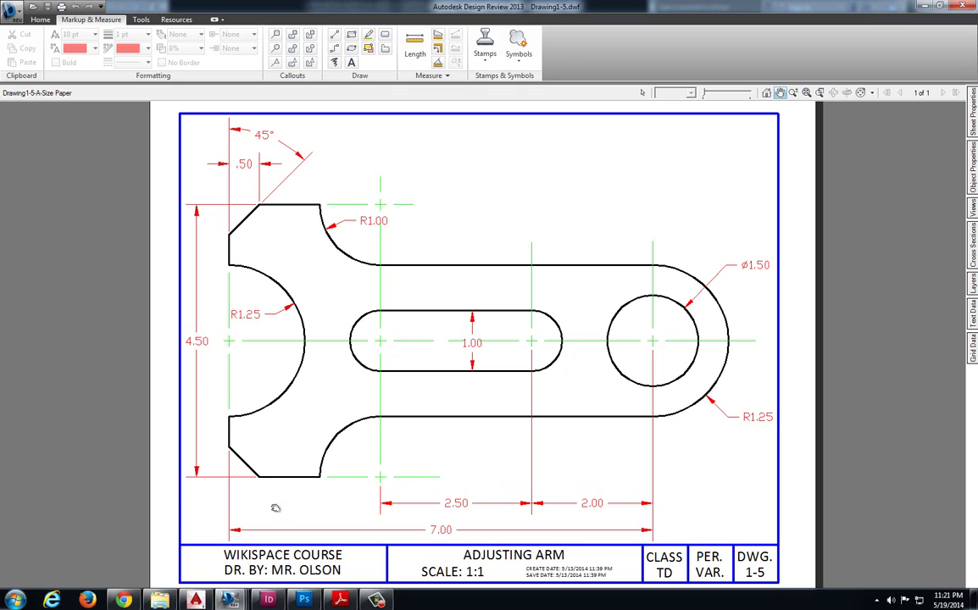
{"action": "left_click", "coordinate": [351, 48]}
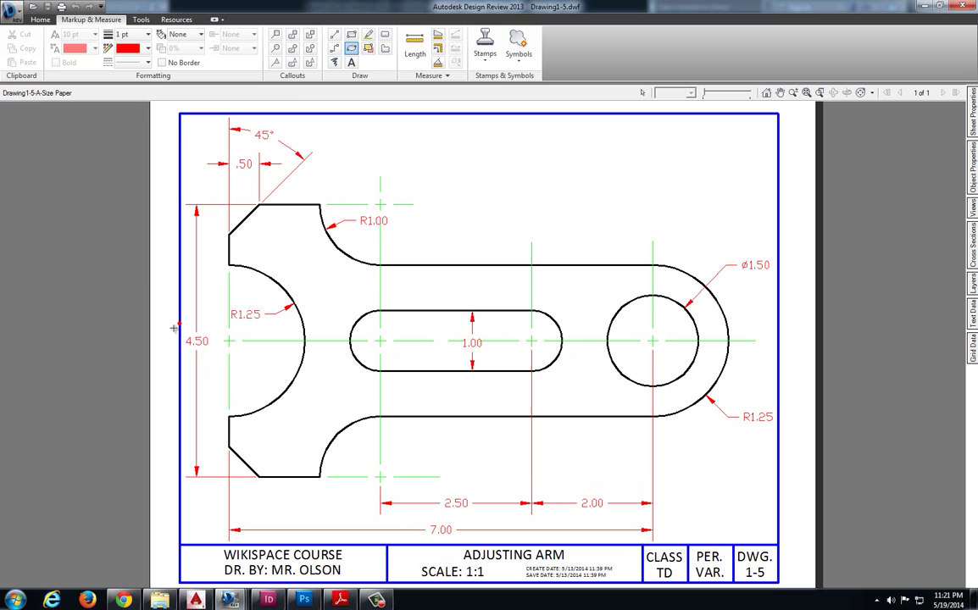
{"action": "left_click_drag", "start_coordinate": [171, 327], "coordinate": [223, 355]}
Circle the 7.00 overall dimension with a red ellipse
{"action": "scroll", "coordinate": [203, 337], "scroll_direction": "up", "scroll_amount": 3}
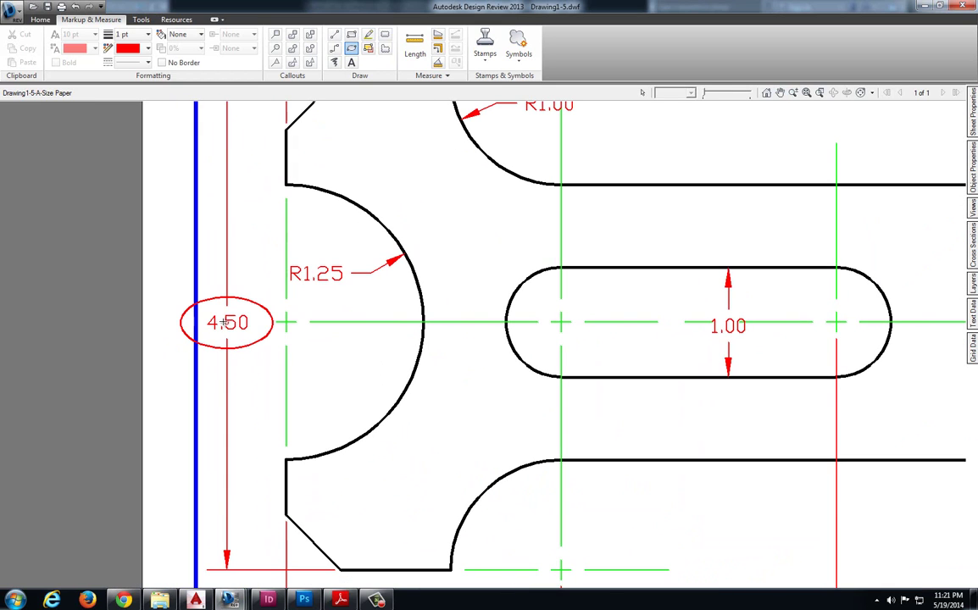
{"action": "scroll", "coordinate": [233, 329], "scroll_direction": "down", "scroll_amount": 2}
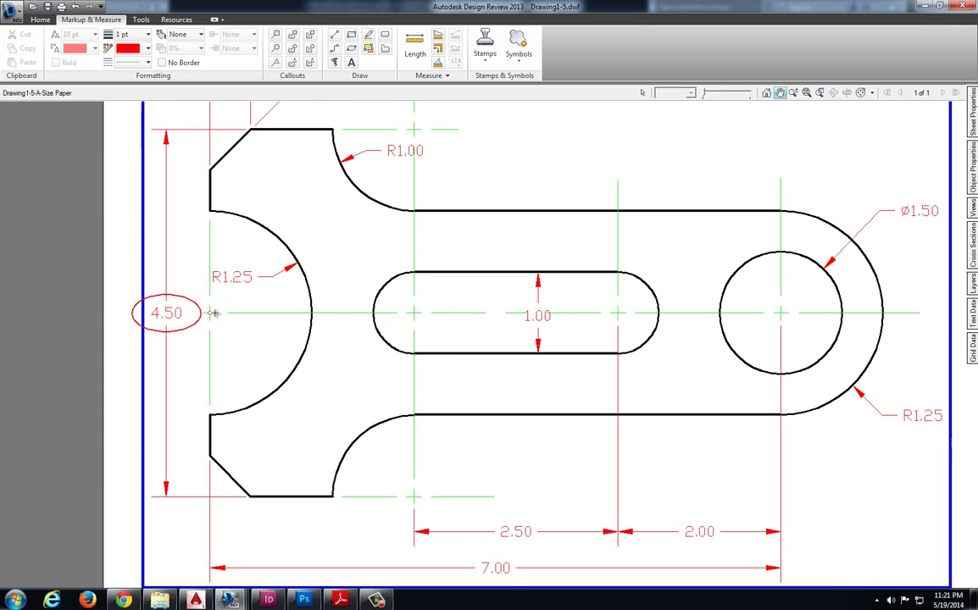
{"action": "scroll", "coordinate": [382, 352], "scroll_direction": "up", "scroll_amount": 1}
{"action": "scroll", "coordinate": [365, 339], "scroll_direction": "down", "scroll_amount": 2}
{"action": "scroll", "coordinate": [361, 400], "scroll_direction": "up", "scroll_amount": 1}
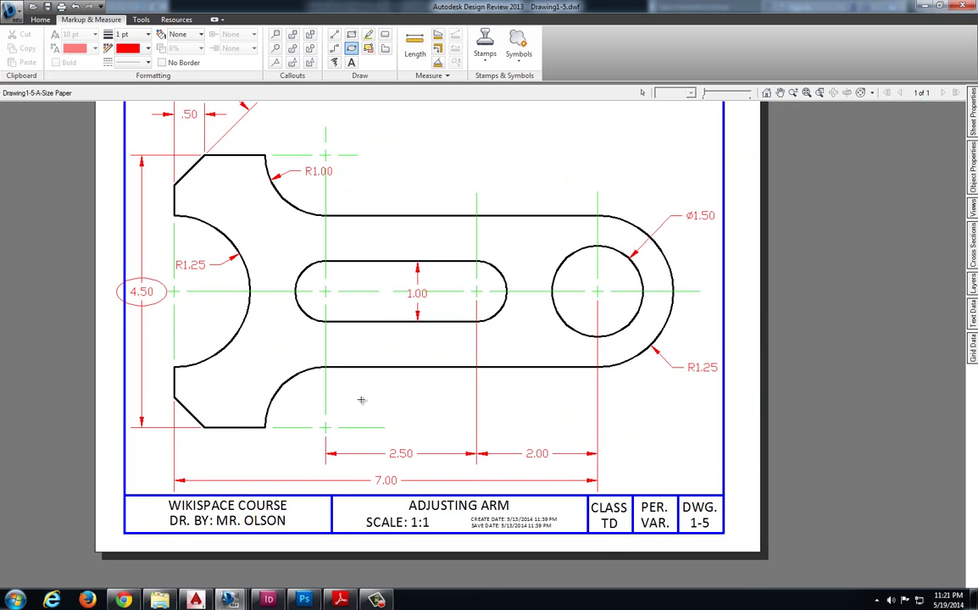
{"action": "left_click_drag", "start_coordinate": [368, 472], "coordinate": [406, 491]}
Highlight the part's left edge and right centre line in yellow down to the 7.00 line
{"action": "left_click", "coordinate": [368, 34]}
{"action": "left_click_drag", "start_coordinate": [171, 367], "coordinate": [178, 484]}
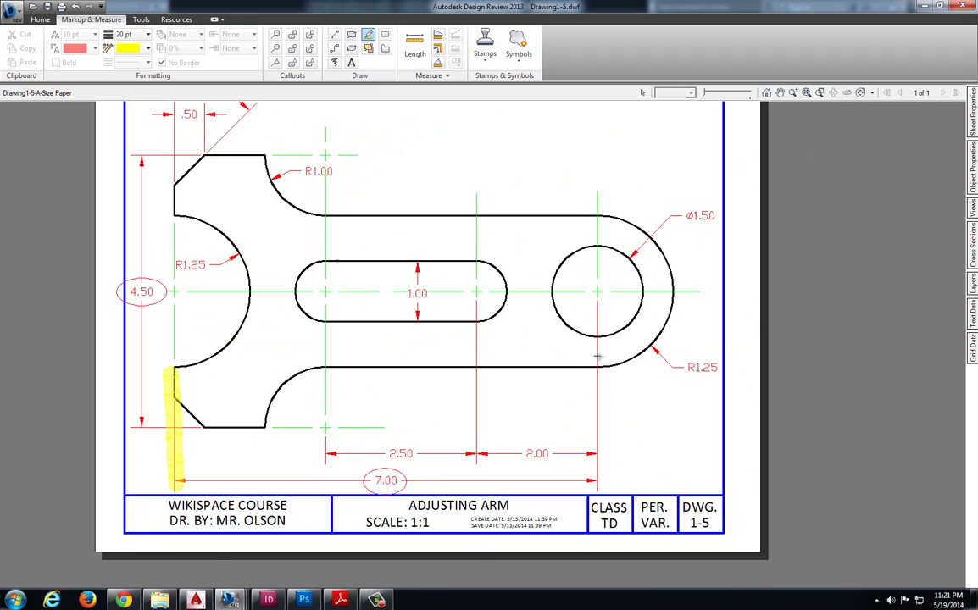
{"action": "mouse_move", "coordinate": [598, 295]}
{"action": "left_mouse_down"}
{"action": "mouse_move", "coordinate": [596, 498]}
{"action": "mouse_move", "coordinate": [625, 472]}
{"action": "mouse_move", "coordinate": [595, 483]}
{"action": "mouse_move", "coordinate": [634, 496]}
{"action": "mouse_move", "coordinate": [703, 496]}
{"action": "mouse_move", "coordinate": [670, 476]}
{"action": "mouse_move", "coordinate": [626, 501]}
{"action": "left_mouse_up"}
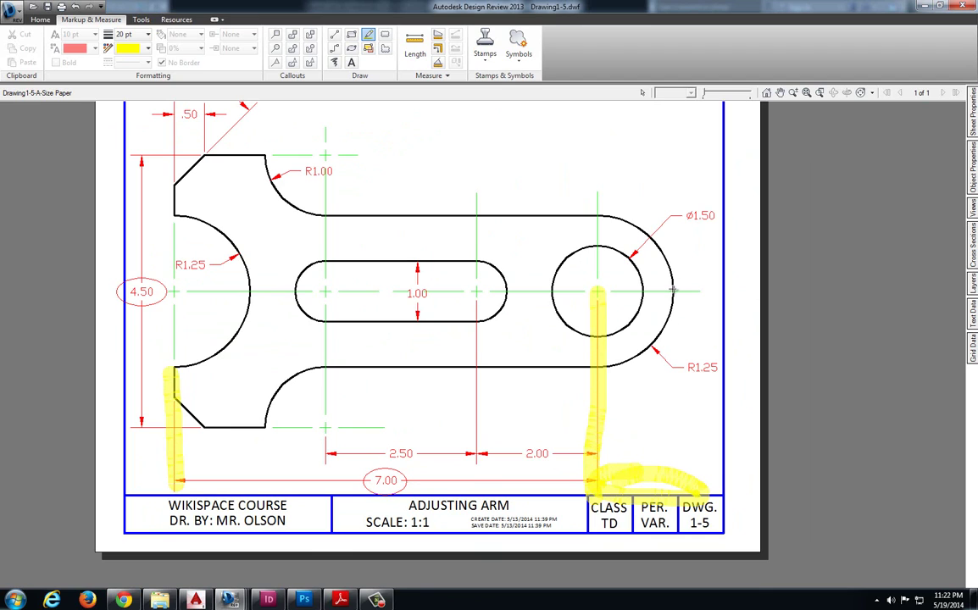
Circle the R1.25 label in red and draw a red line out from the circle's centre
{"action": "left_click", "coordinate": [351, 49]}
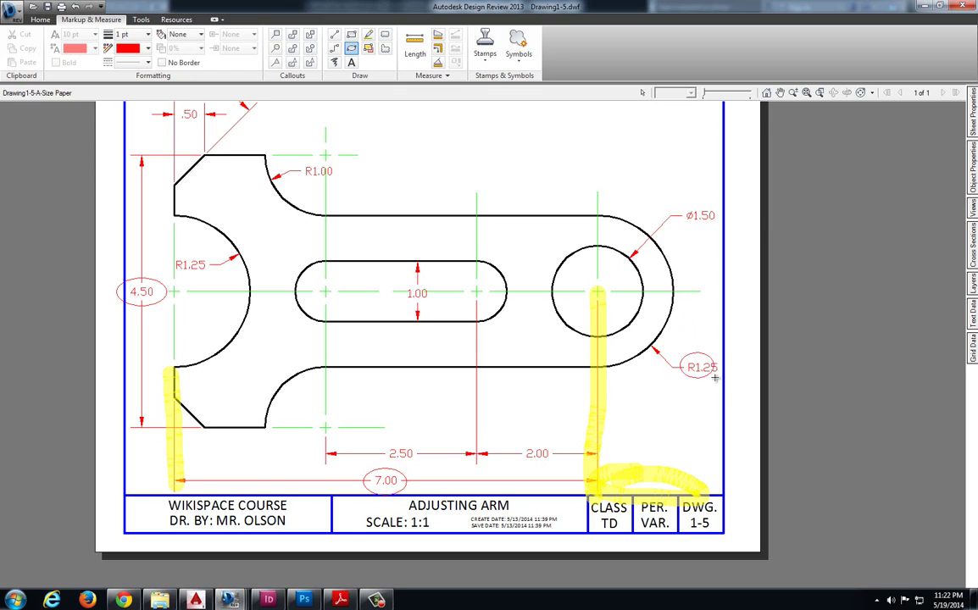
{"action": "left_click_drag", "start_coordinate": [680, 351], "coordinate": [730, 384]}
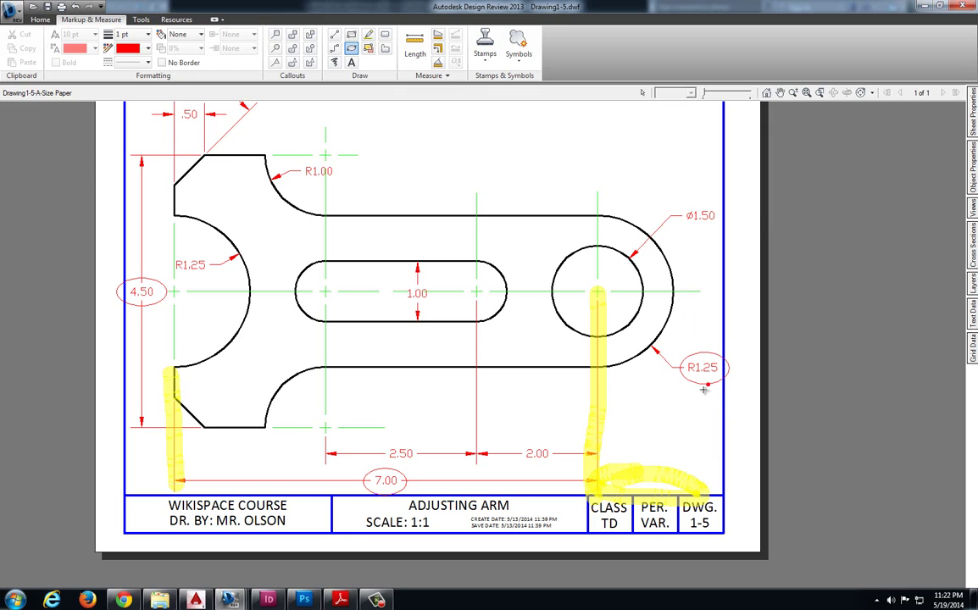
{"action": "left_click", "coordinate": [334, 34]}
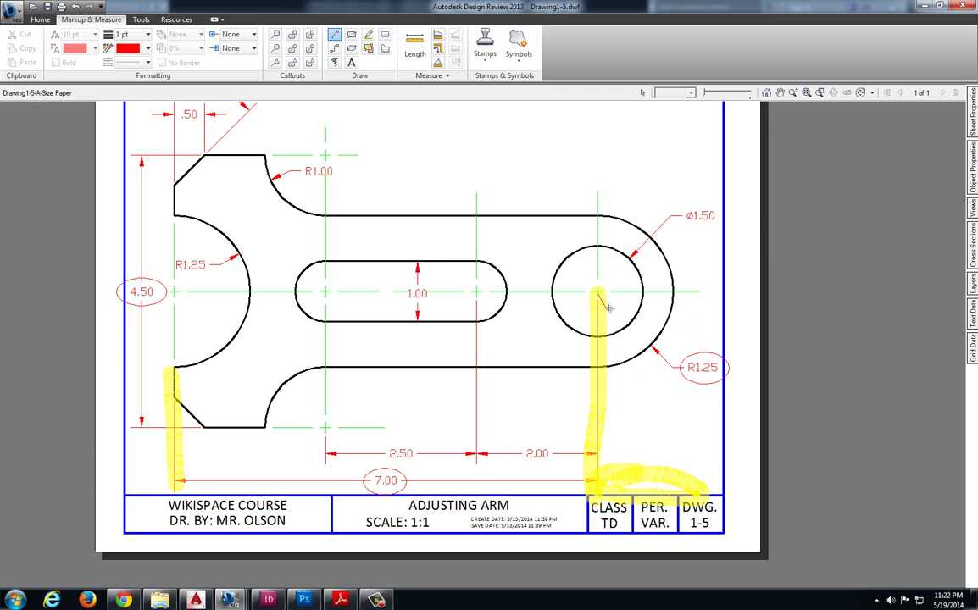
{"action": "left_click_drag", "start_coordinate": [609, 308], "coordinate": [674, 293]}
In Drawing3, draw the 8.25 bottom line and 4.5 right side of the outline
{"action": "left_click", "coordinate": [180, 543]}
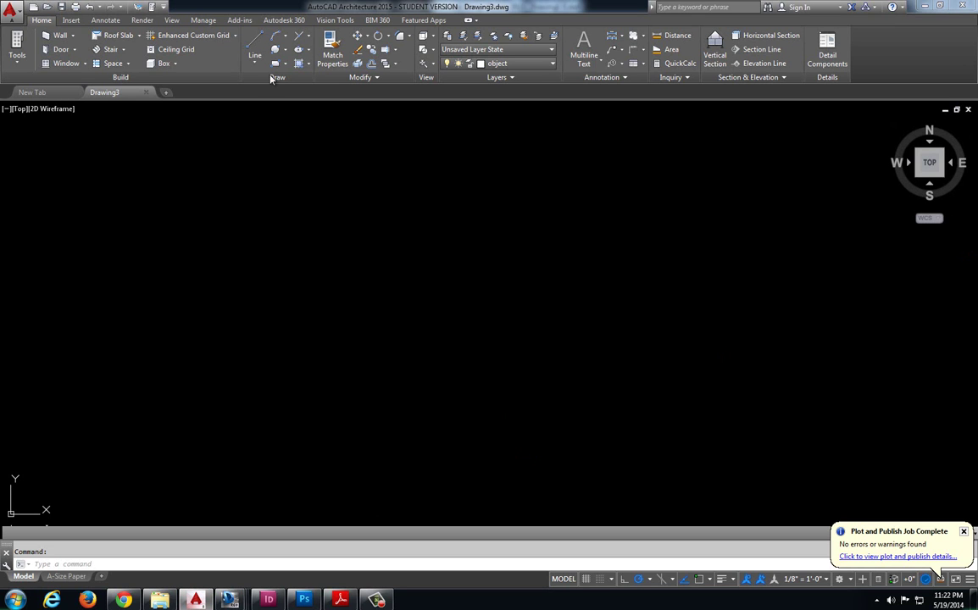
{"action": "left_click", "coordinate": [254, 43]}
{"action": "left_click", "coordinate": [280, 361]}
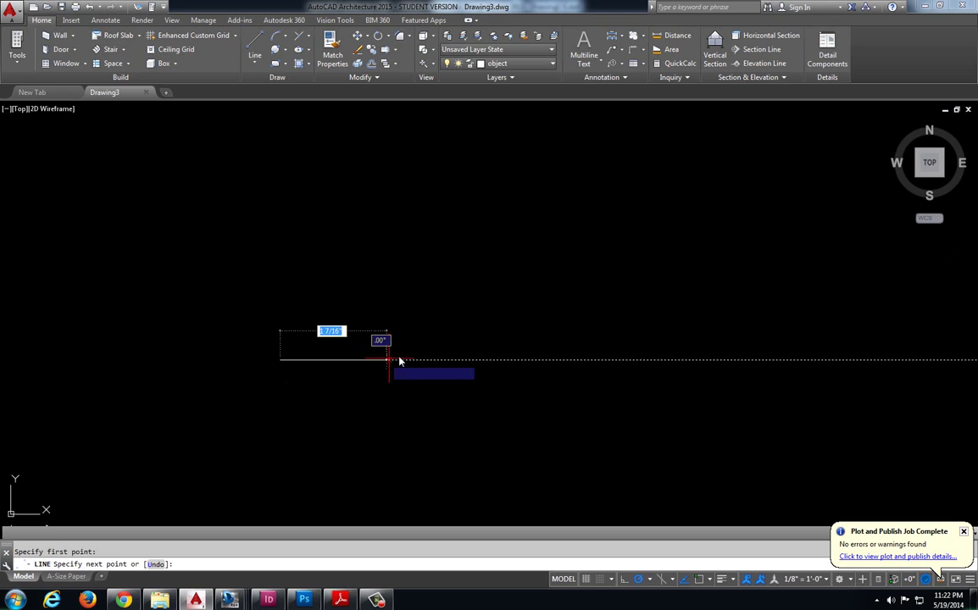
{"action": "type", "text": "8.25"}
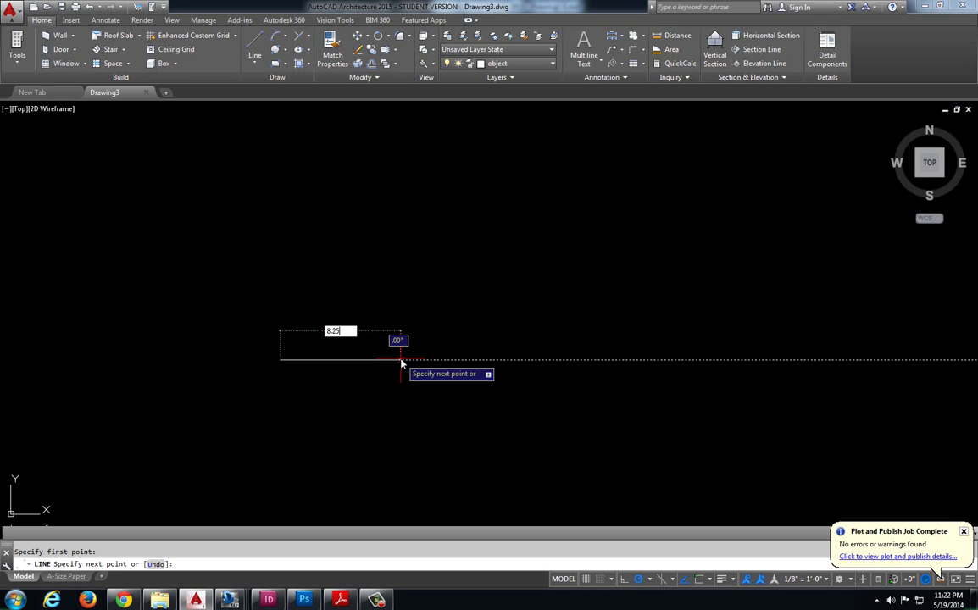
{"action": "key", "text": "Return"}
{"action": "middle_click_drag", "start_coordinate": [898, 279], "coordinate": [780, 275]}
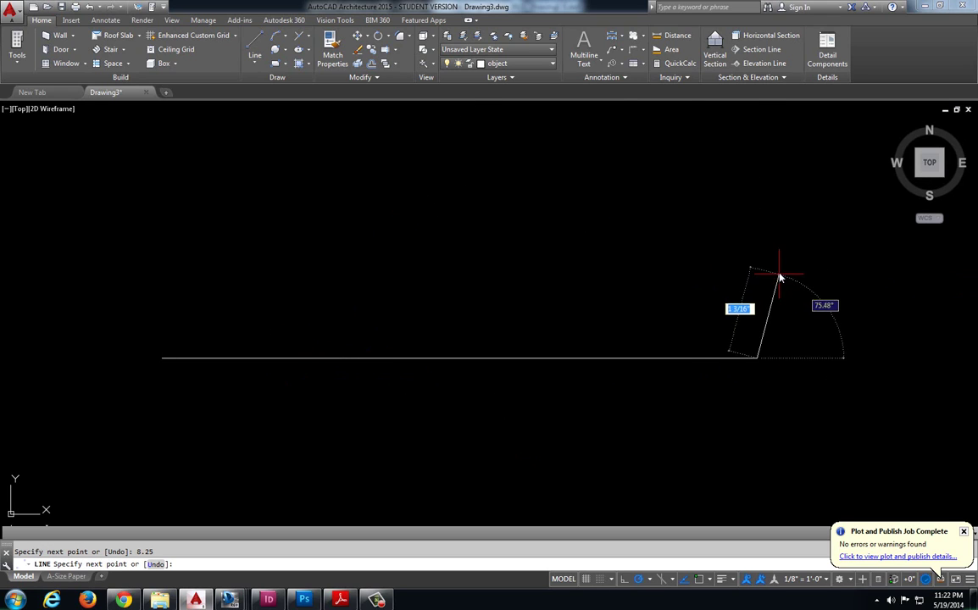
{"action": "type", "text": "4"}
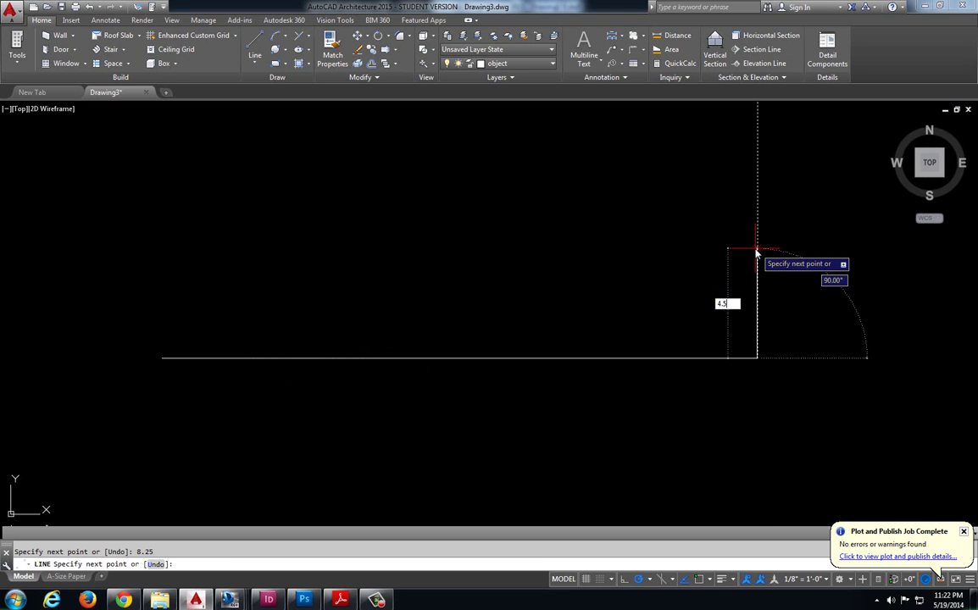
{"action": "type", "text": ".5"}
{"action": "key", "text": "Return"}
With Osnap on, draw the top and left sides, closing the outline at the start corner
{"action": "middle_click_drag", "start_coordinate": [479, 229], "coordinate": [509, 327]}
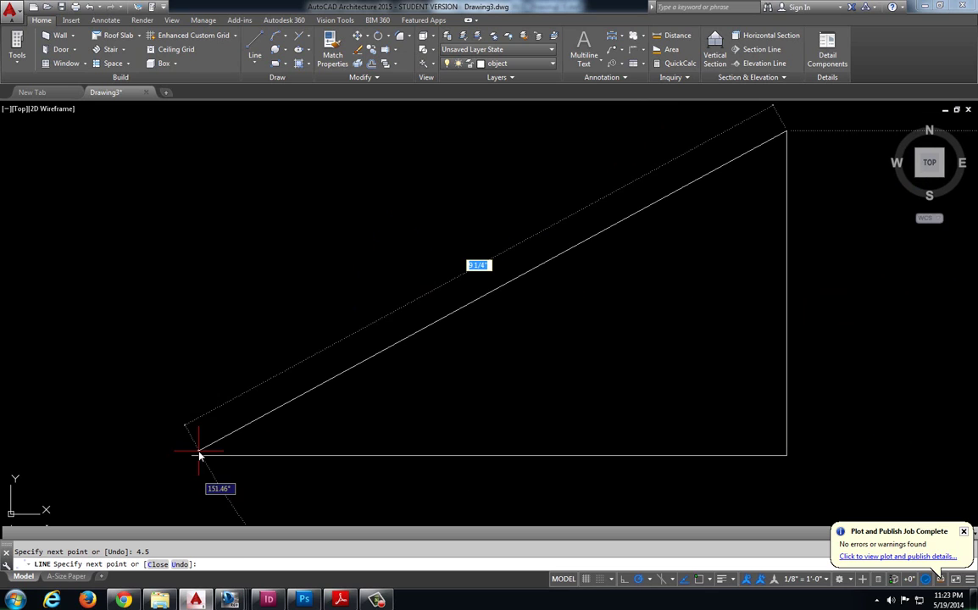
{"action": "key", "text": "F3"}
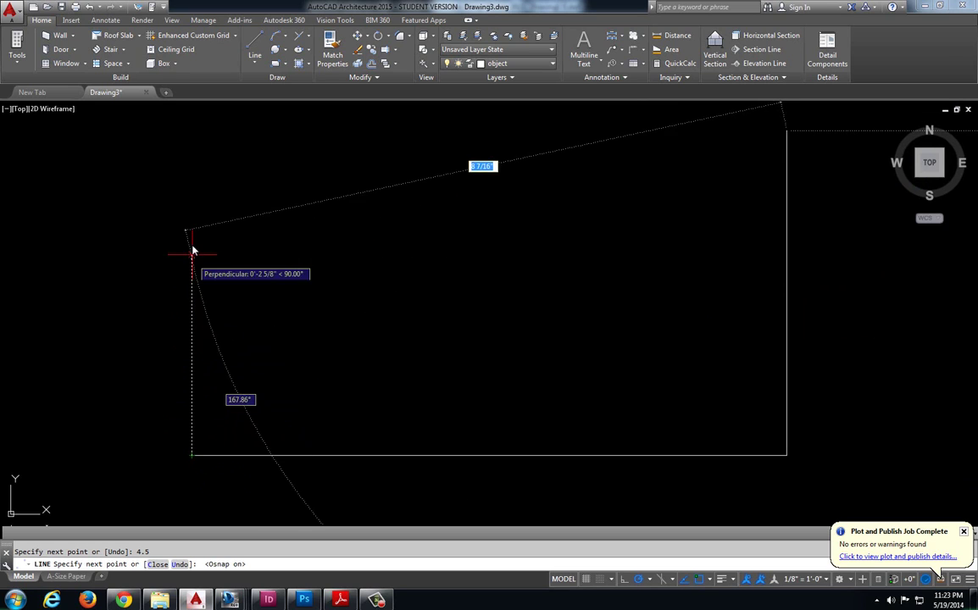
{"action": "left_click", "coordinate": [192, 133]}
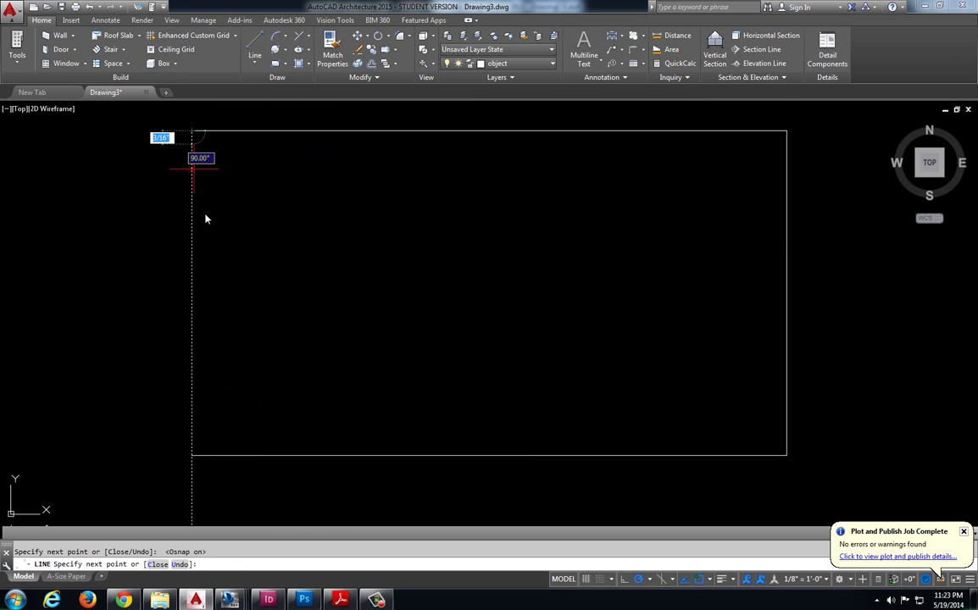
{"action": "left_click", "coordinate": [192, 456]}
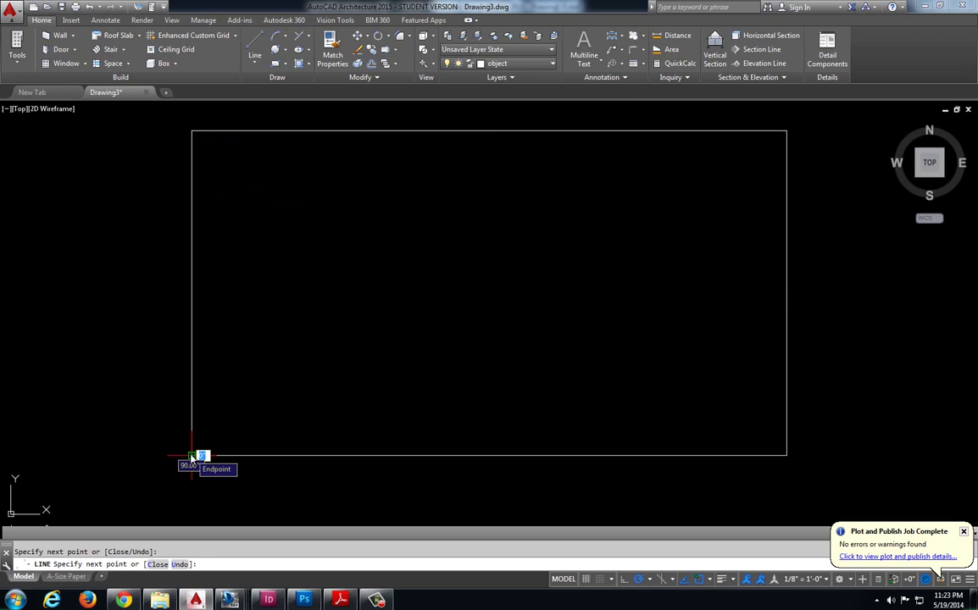
{"action": "key", "text": "Return"}
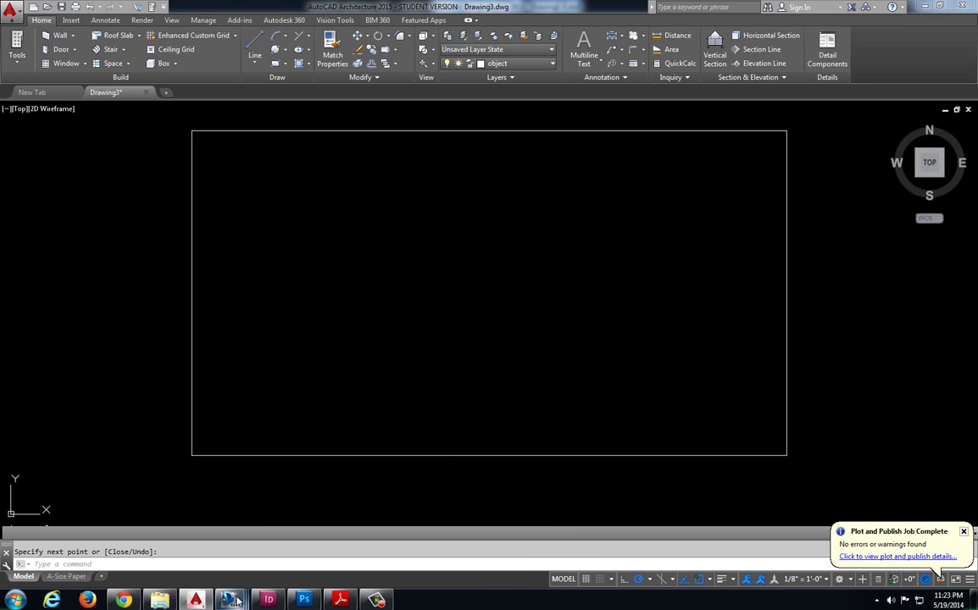
Check the marked-up Drawing1-5.dwf reference sheet
{"action": "mouse_move", "coordinate": [237, 600]}
{"action": "left_click", "coordinate": [454, 543]}
{"action": "middle_click_drag", "start_coordinate": [475, 393], "coordinate": [500, 414]}
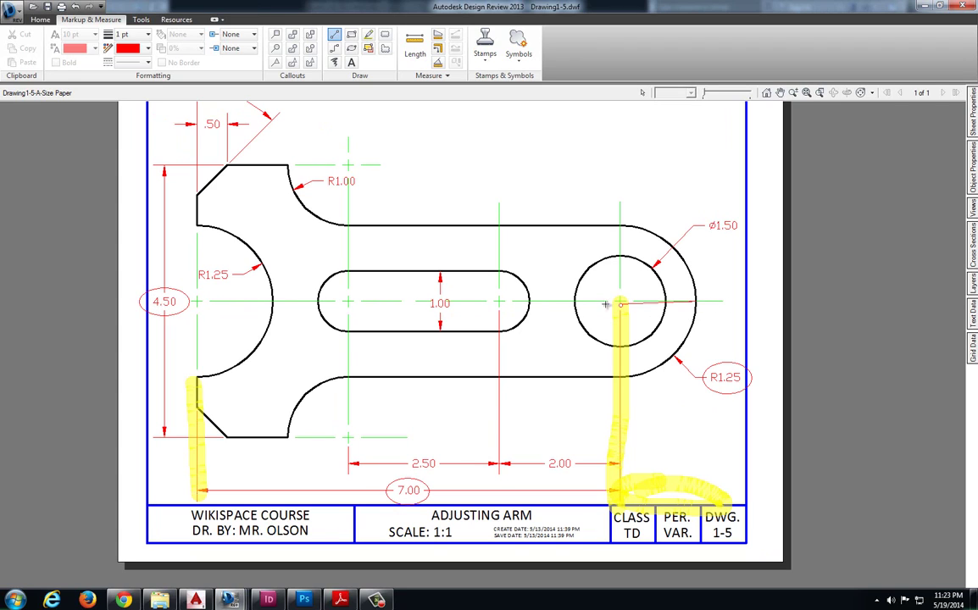
Draw a horizontal line from the rectangle's left edge to its right edge across the middle
{"action": "left_click", "coordinate": [197, 600]}
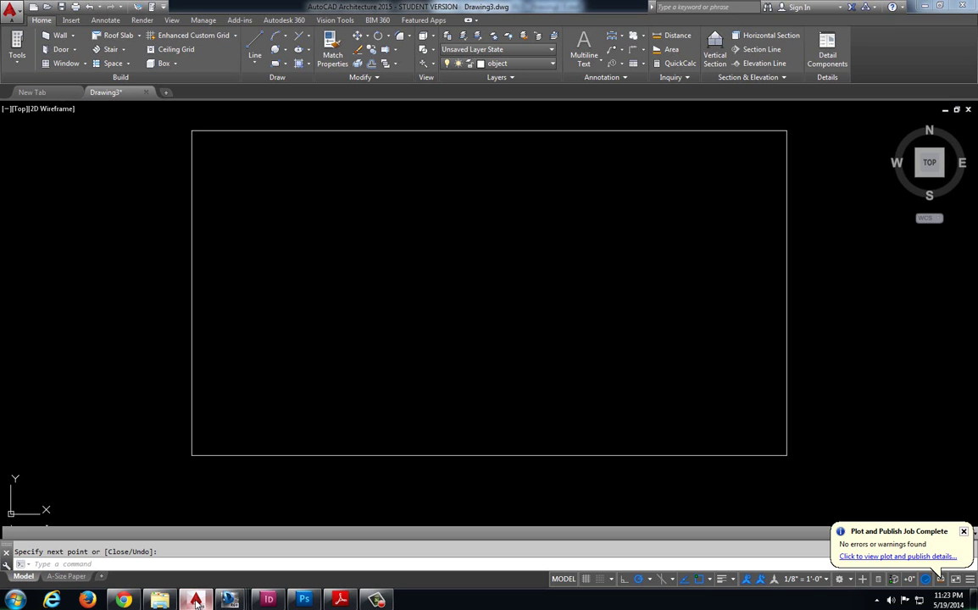
{"action": "left_click", "coordinate": [258, 59]}
{"action": "left_click", "coordinate": [193, 293]}
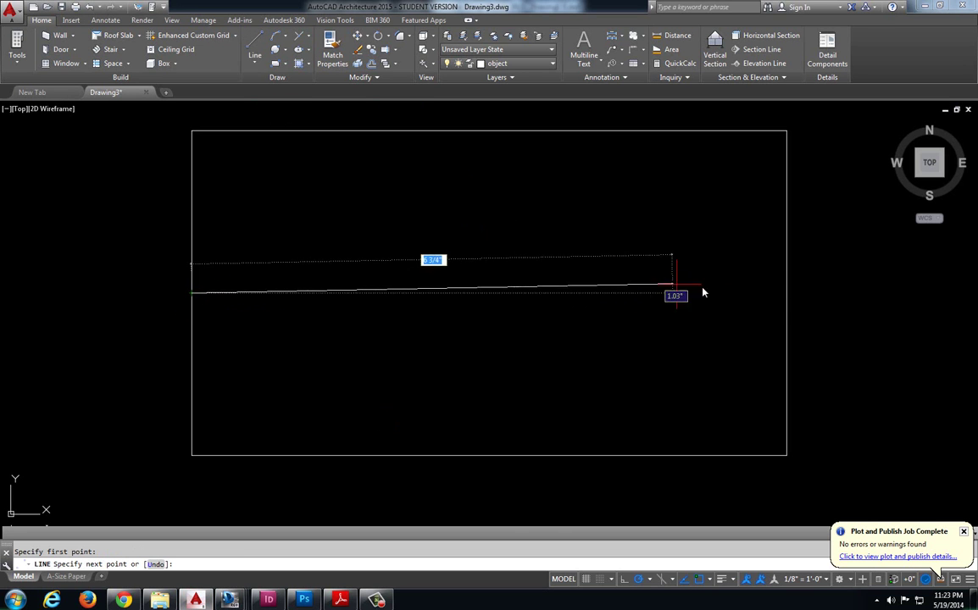
{"action": "left_click", "coordinate": [786, 294]}
{"action": "key", "text": "Return"}
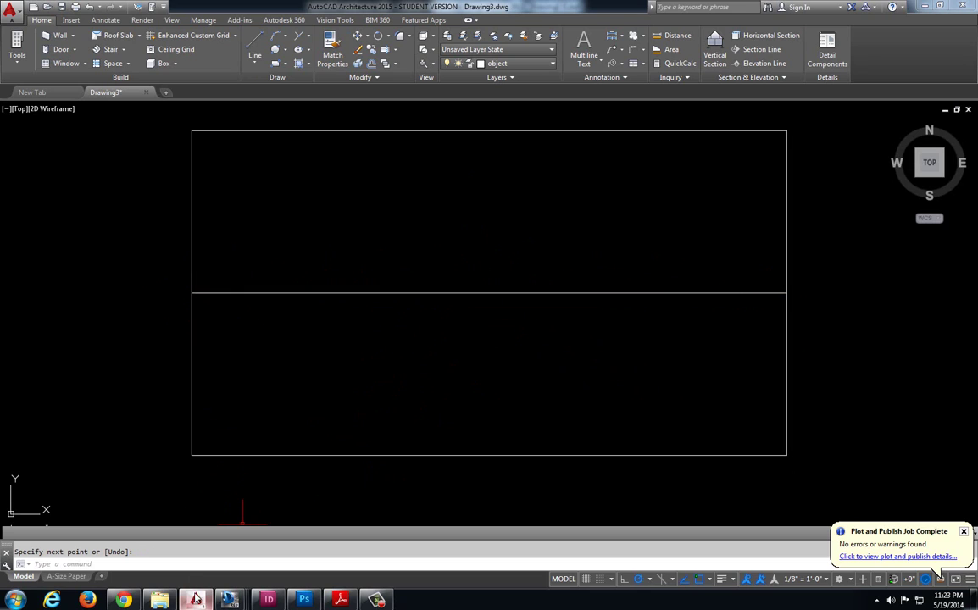
Select the new midline and bring up the Drawing1-5 reference sheet
{"action": "mouse_move", "coordinate": [198, 600]}
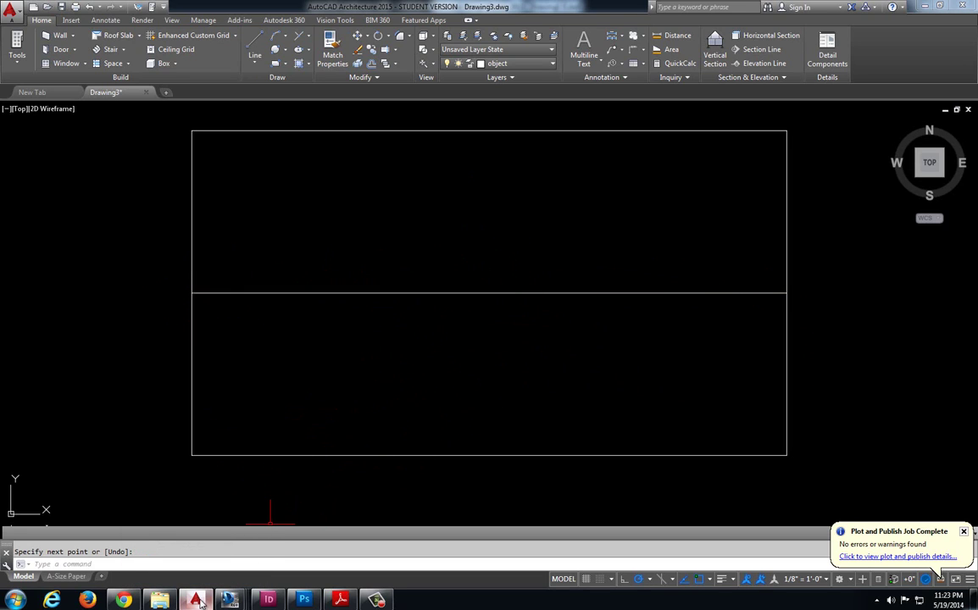
{"action": "key", "text": "Escape"}
{"action": "left_click", "coordinate": [307, 294]}
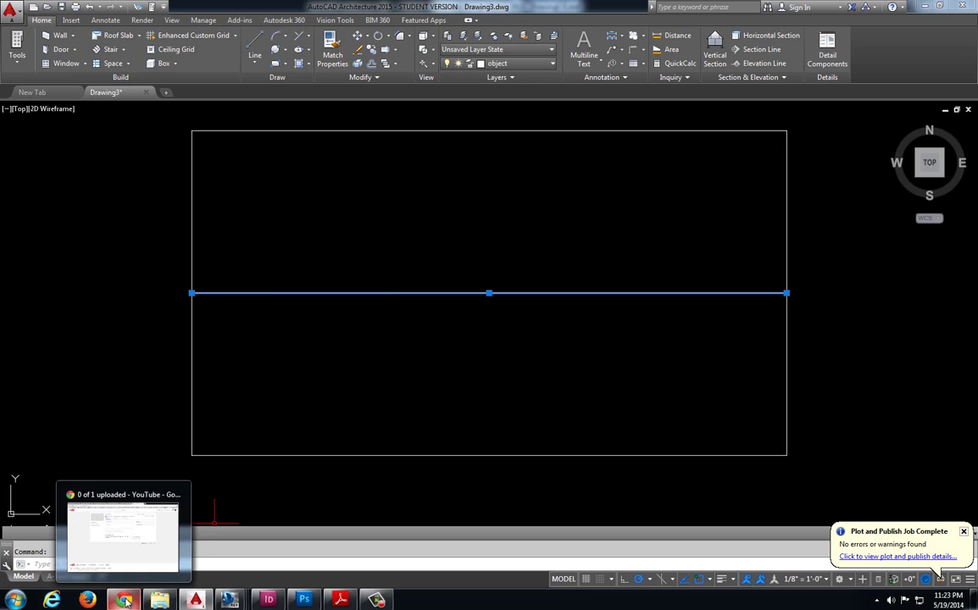
{"action": "mouse_move", "coordinate": [226, 600]}
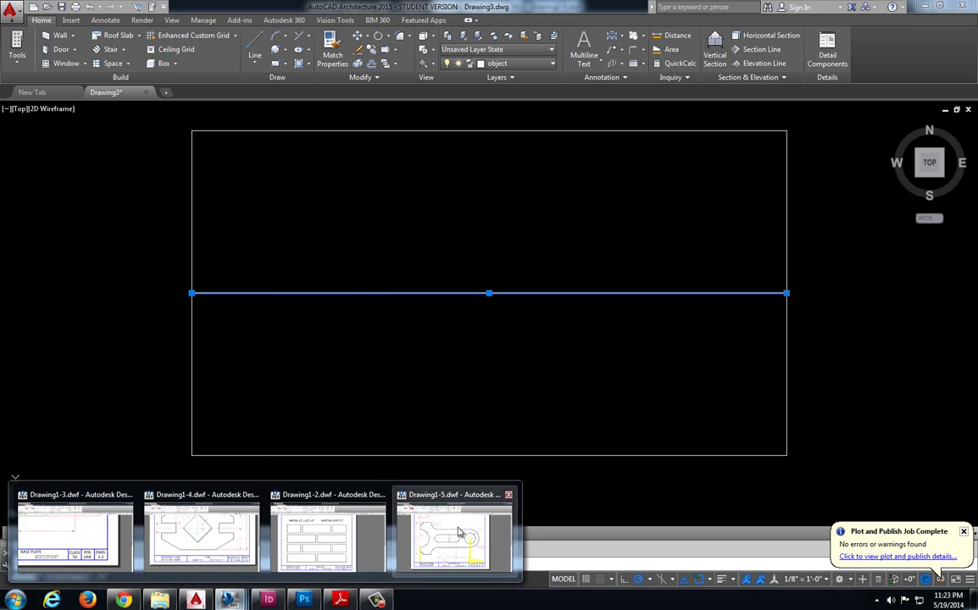
{"action": "left_click", "coordinate": [448, 522]}
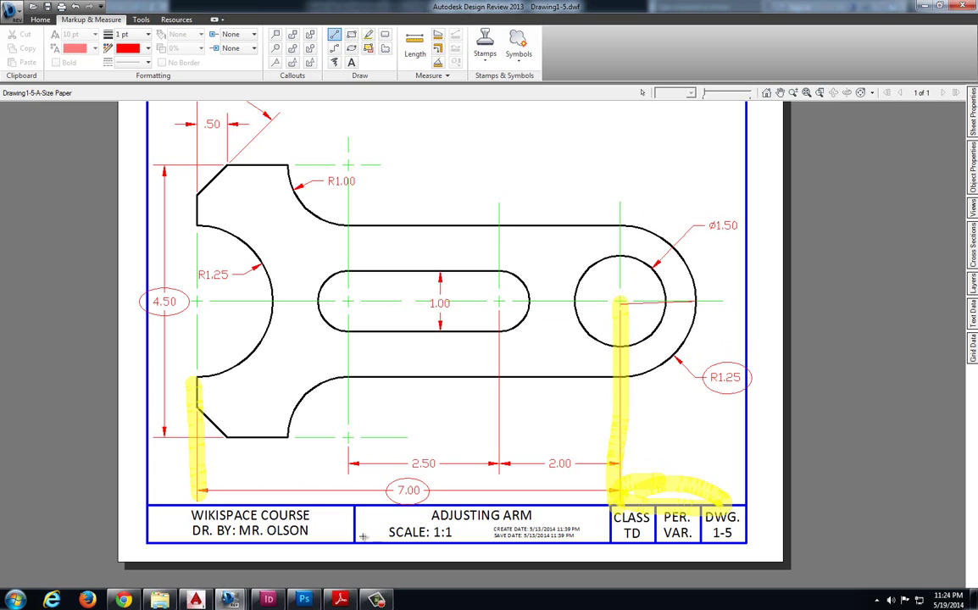
Return to AutoCAD, deselect the midline and discard a mistaken 'of' command suggestion
{"action": "key", "text": "alt+Tab"}
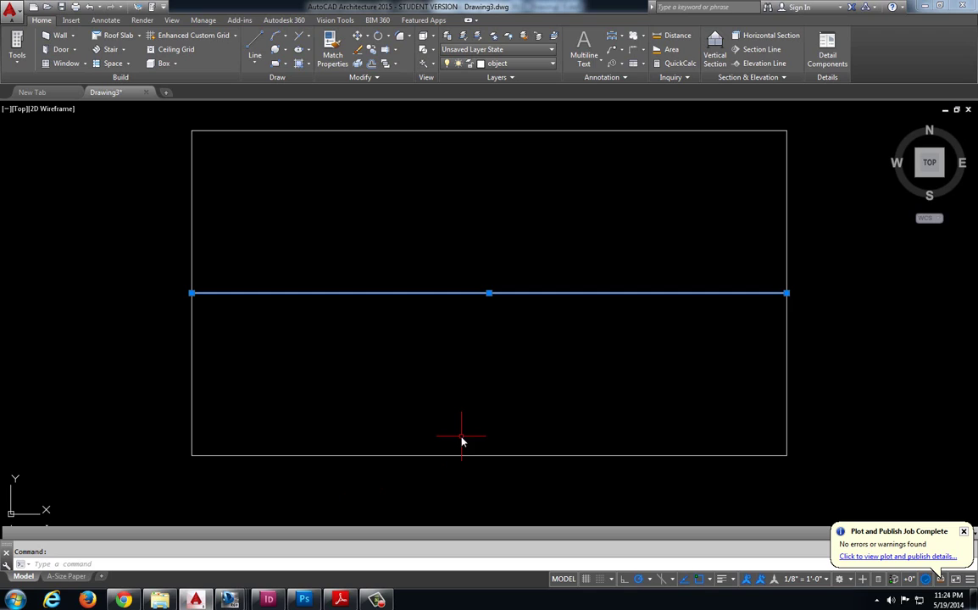
{"action": "key", "text": "Escape"}
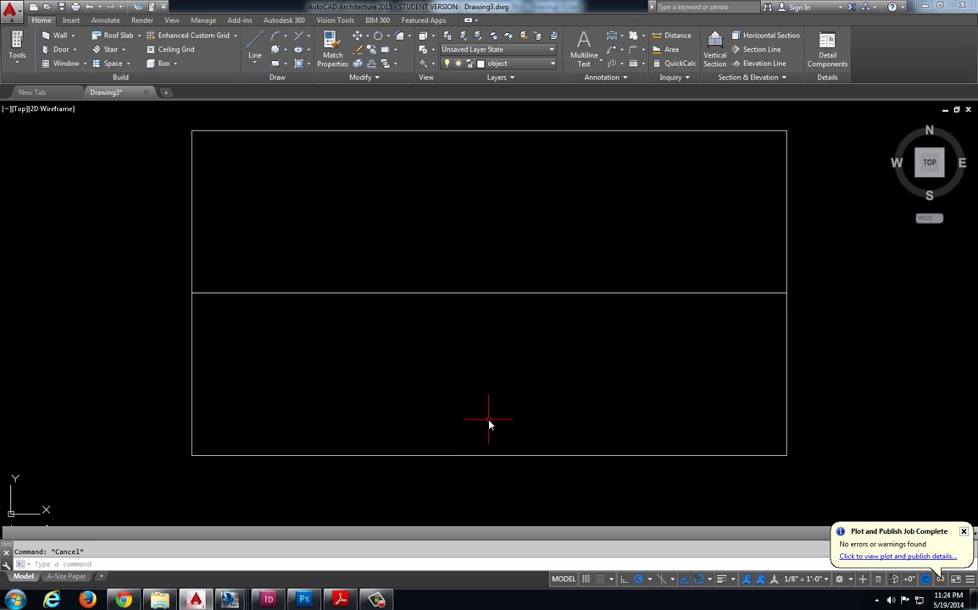
{"action": "type", "text": "of"}
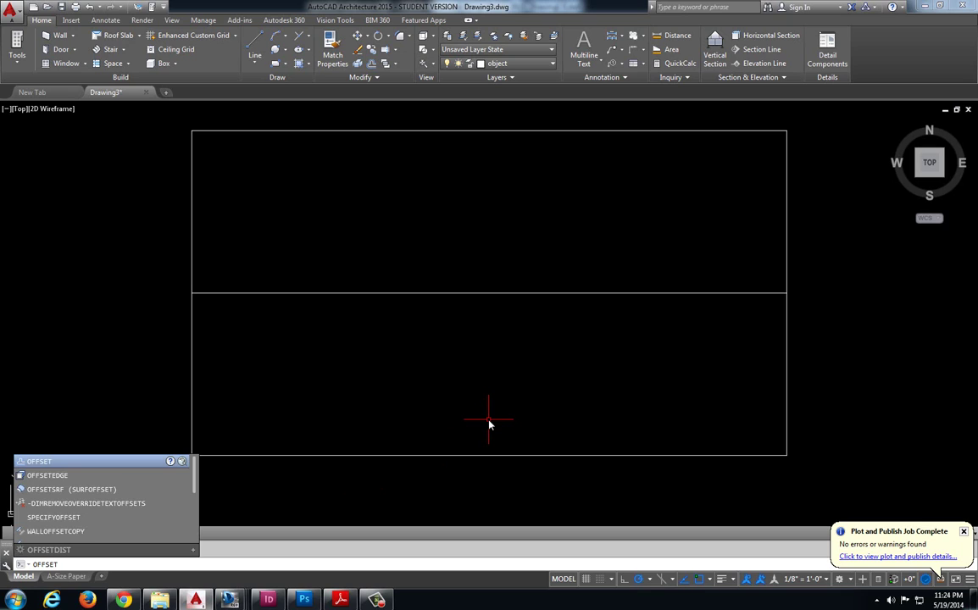
{"action": "key", "text": "Down"}
{"action": "key", "text": "Down"}
{"action": "key", "text": "Down"}
{"action": "key", "text": "Down"}
{"action": "key", "text": "Down"}
{"action": "key", "text": "Down"}
{"action": "key", "text": "Down"}
{"action": "key", "text": "Down"}
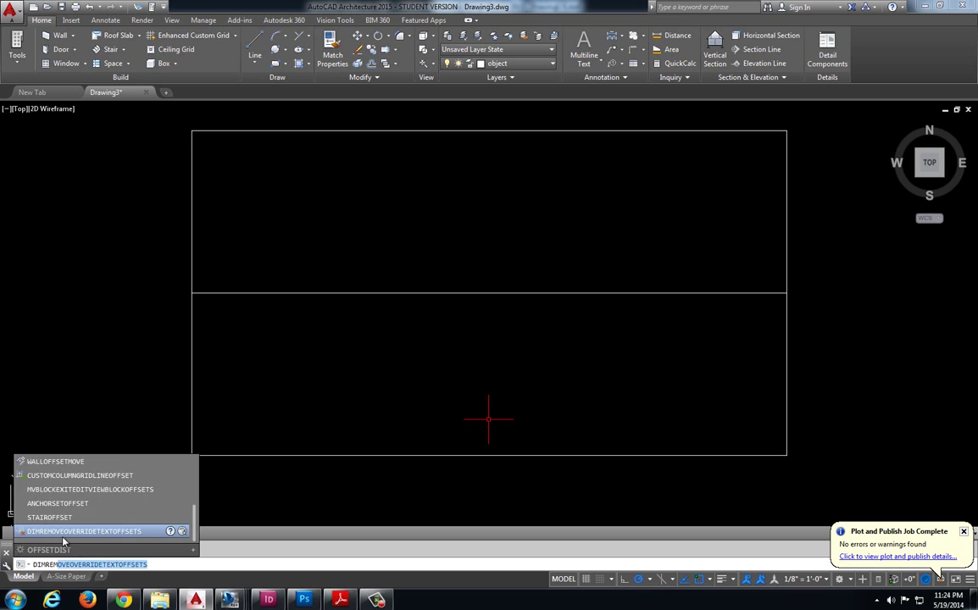
{"action": "key", "text": "Up"}
{"action": "key", "text": "Up"}
{"action": "key", "text": "Escape"}
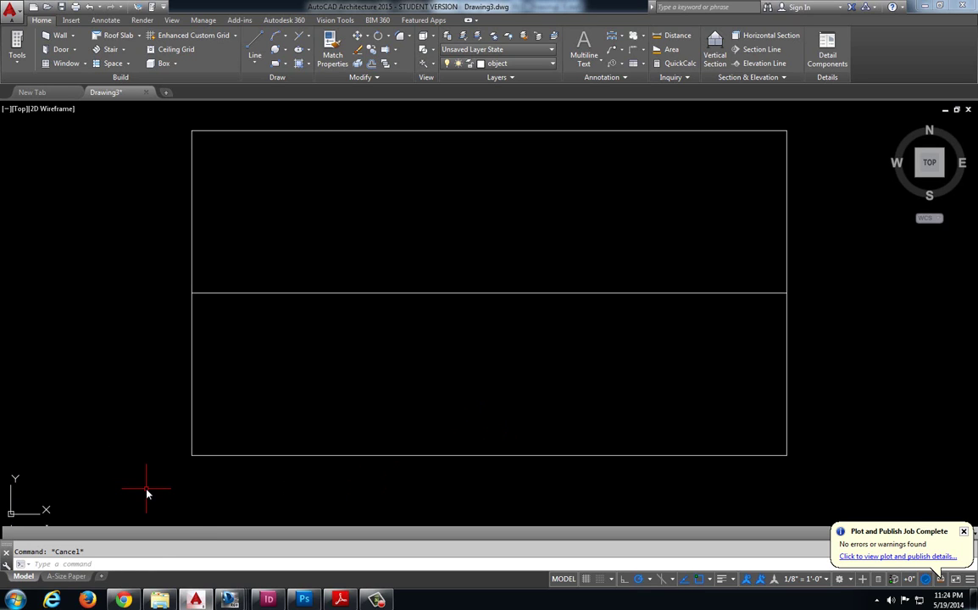
Offset the rectangle's right edge 1.25 inward, then bring up the Drawing1-5 reference sheet
{"action": "type", "text": "offset"}
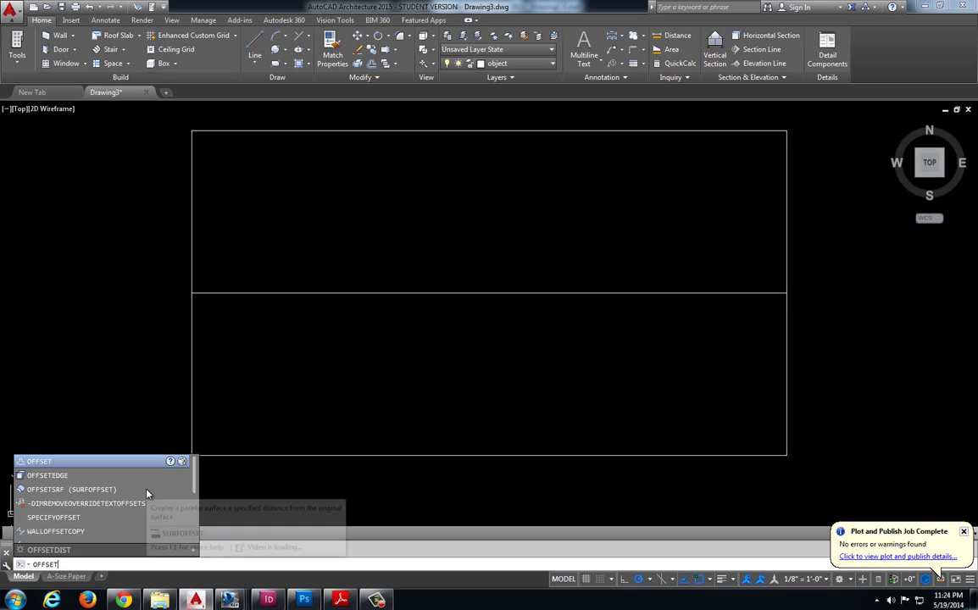
{"action": "key", "text": "Return"}
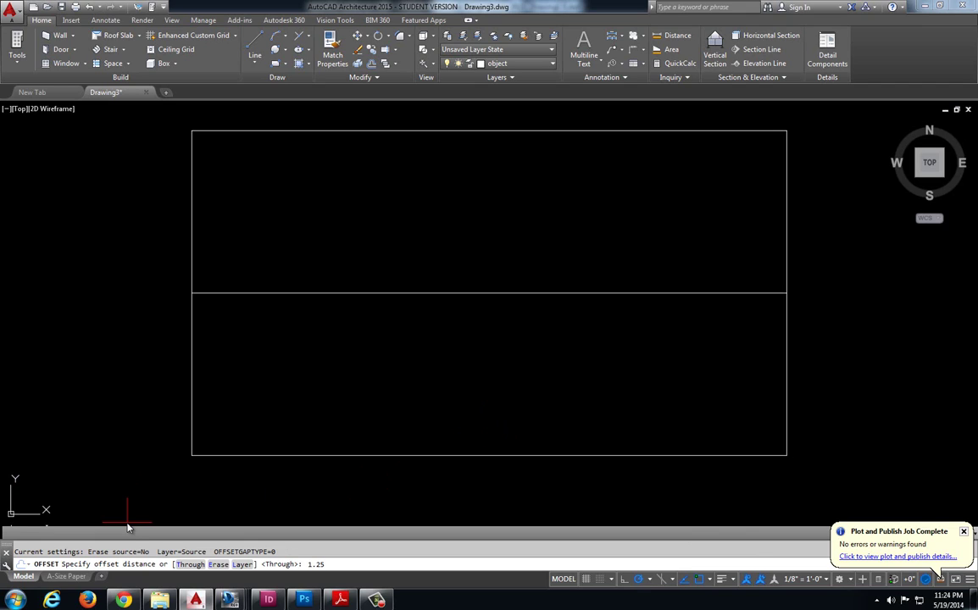
{"action": "type", "text": "1.25"}
{"action": "key", "text": "Return"}
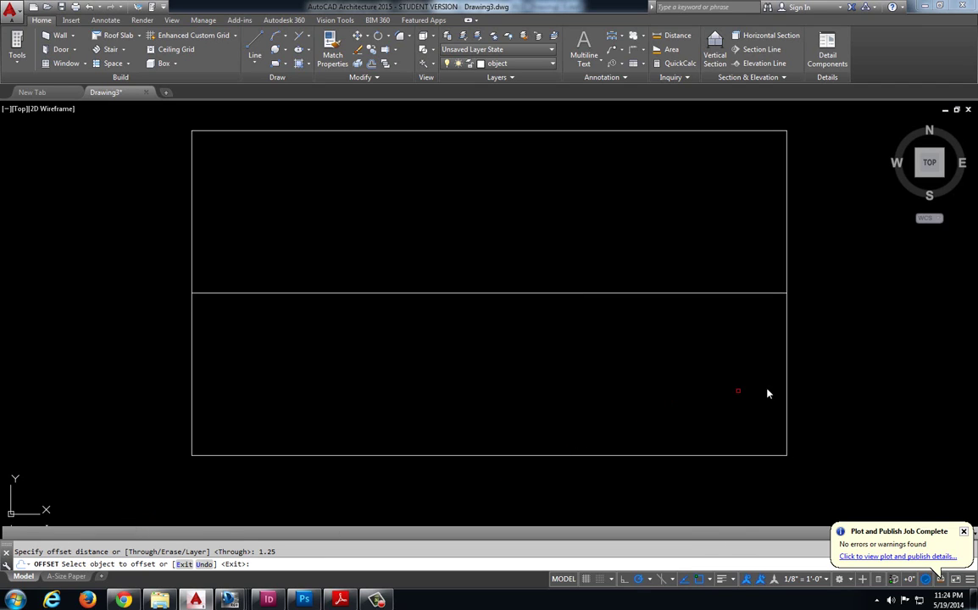
{"action": "left_click", "coordinate": [787, 376]}
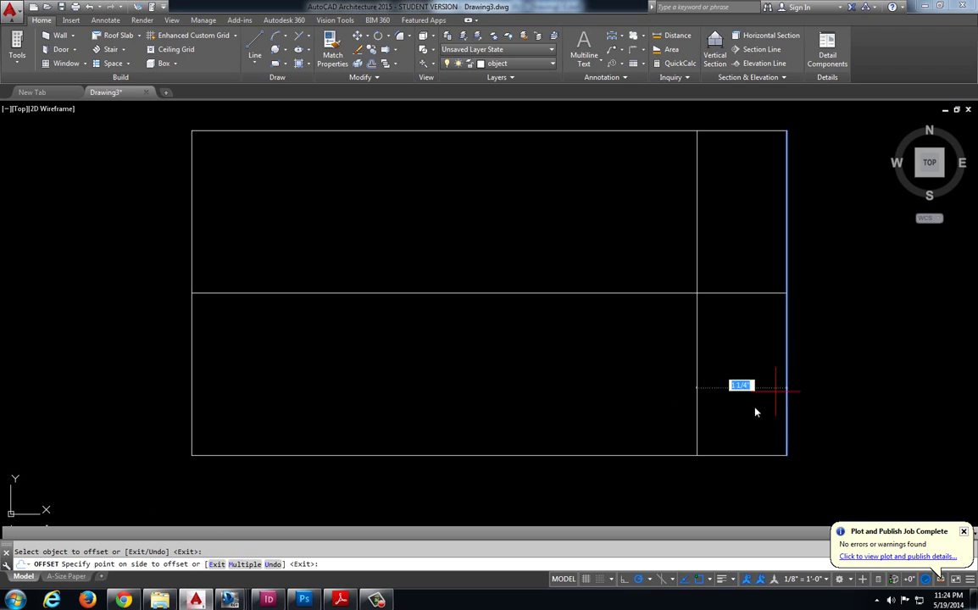
{"action": "left_click", "coordinate": [643, 351]}
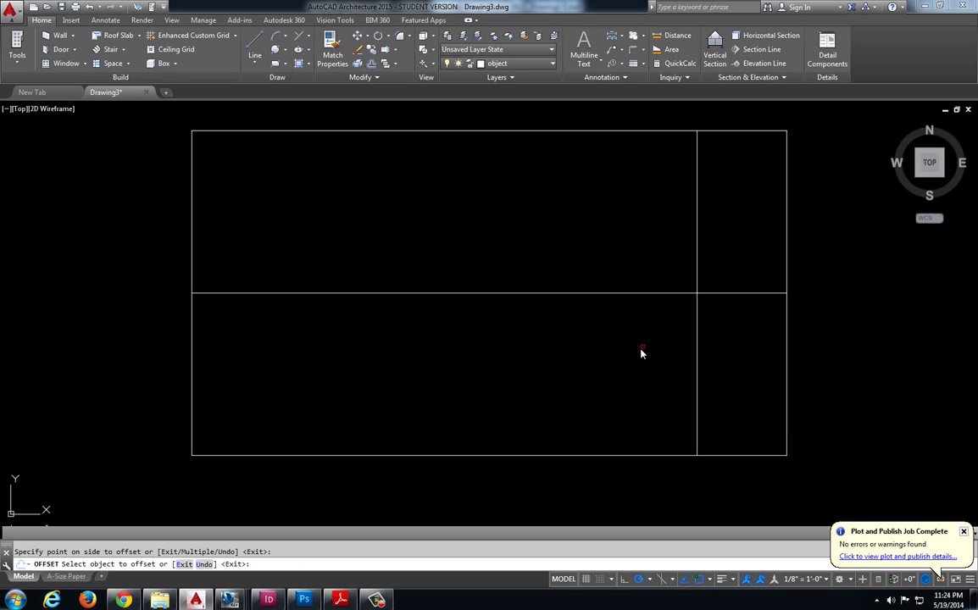
{"action": "left_click", "coordinate": [240, 600]}
{"action": "left_click", "coordinate": [452, 539]}
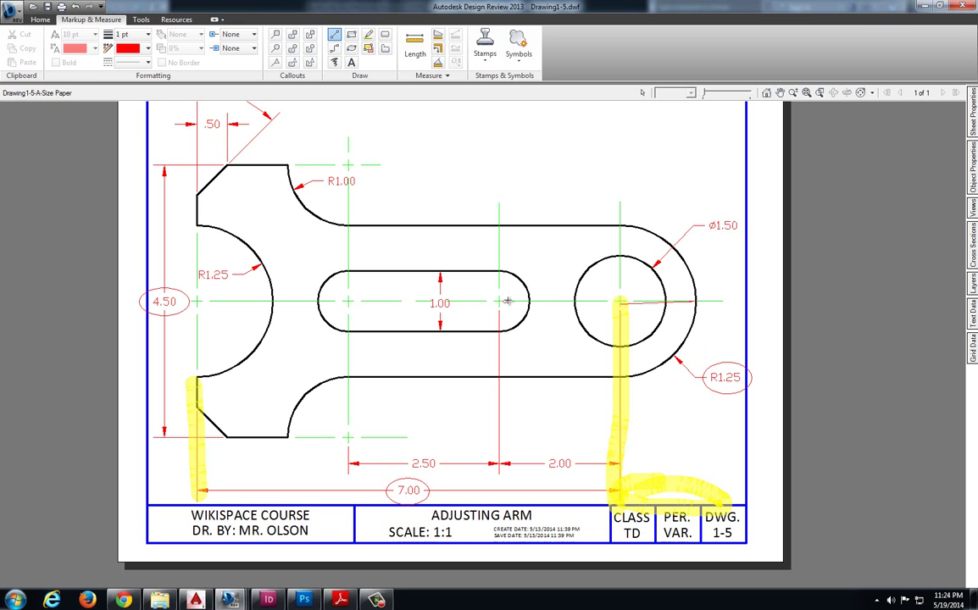
Undo a stray markup line, circle the 2.00 and 2.50 dimensions in red, then return to AutoCAD
{"action": "left_click_drag", "start_coordinate": [532, 442], "coordinate": [580, 474]}
{"action": "key", "text": "ctrl+z"}
{"action": "left_click", "coordinate": [351, 48]}
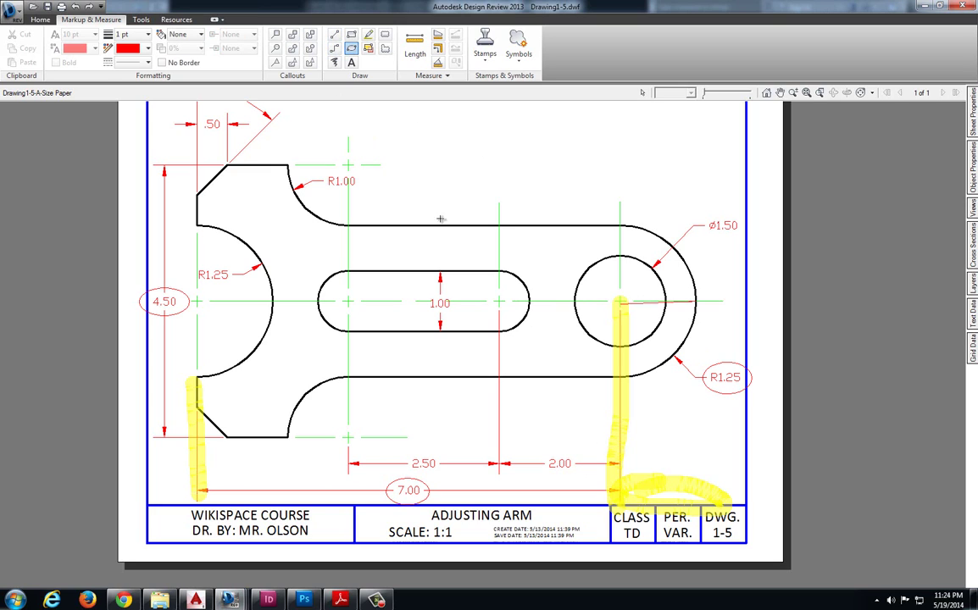
{"action": "left_click_drag", "start_coordinate": [537, 446], "coordinate": [582, 481]}
{"action": "left_click_drag", "start_coordinate": [400, 449], "coordinate": [447, 477]}
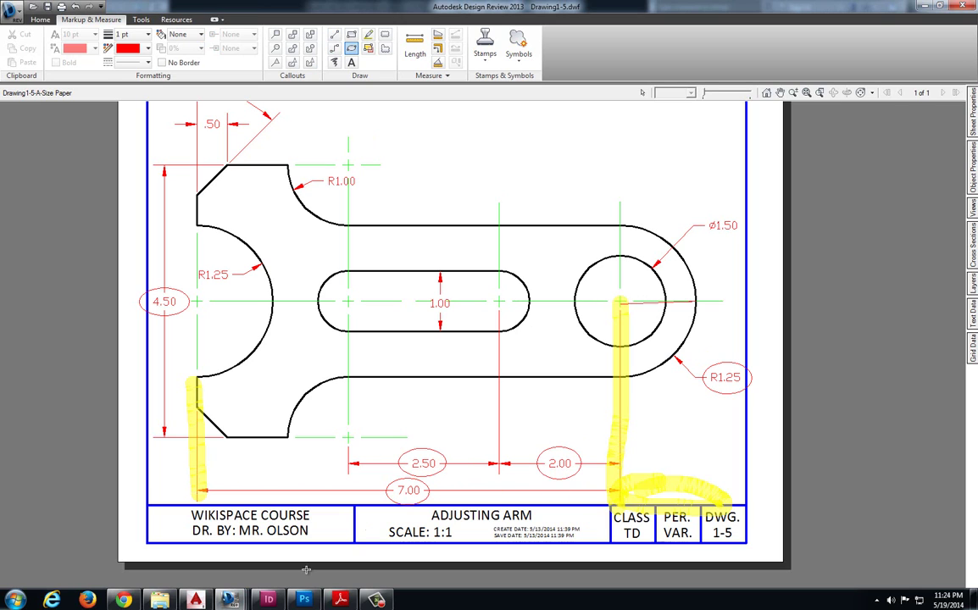
{"action": "left_click", "coordinate": [195, 600]}
Offset the 1.25 vertical line 2 to the left
{"action": "key", "text": "Escape"}
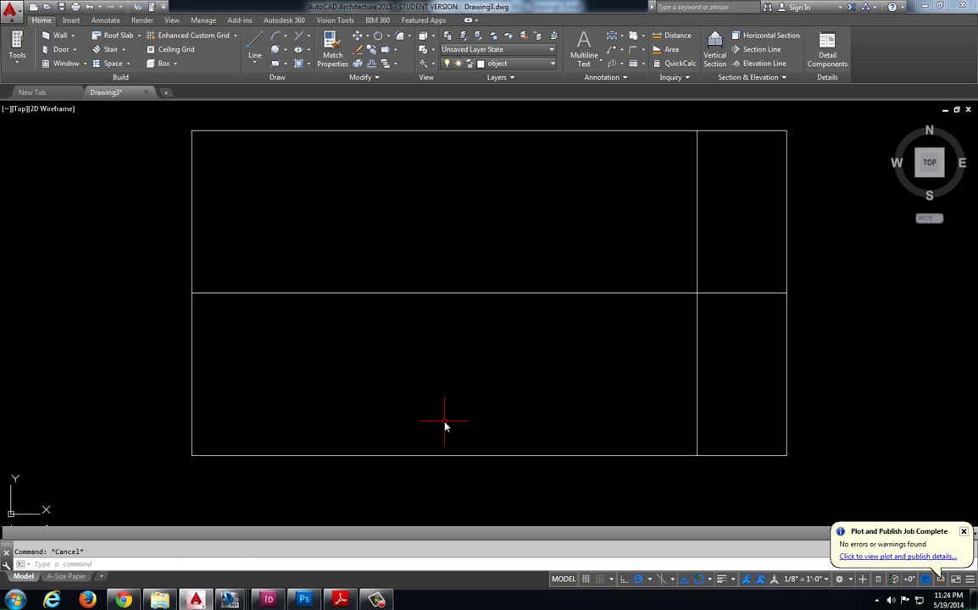
{"action": "type", "text": "offset"}
{"action": "key", "text": "Return"}
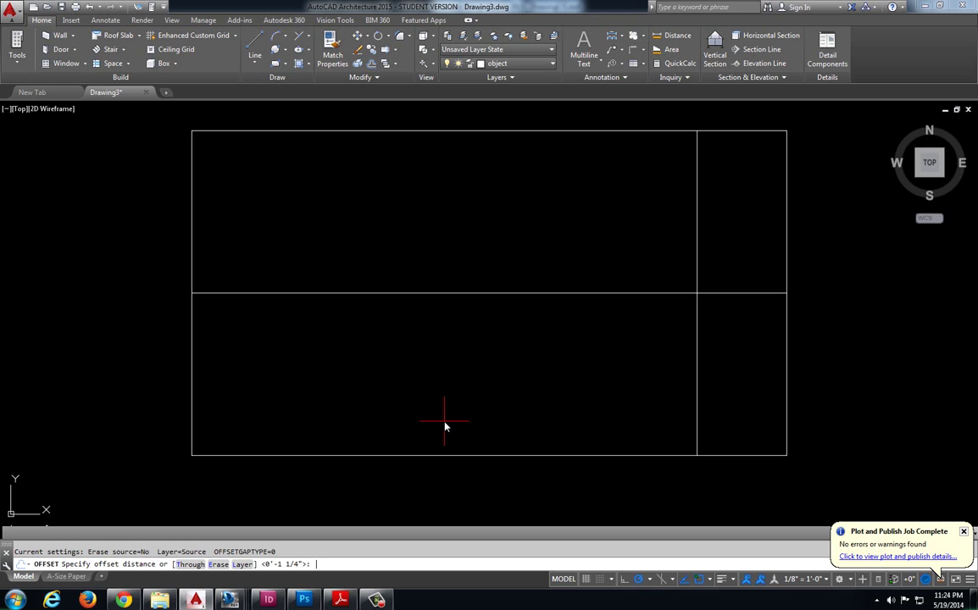
{"action": "type", "text": "2"}
{"action": "key", "text": "Return"}
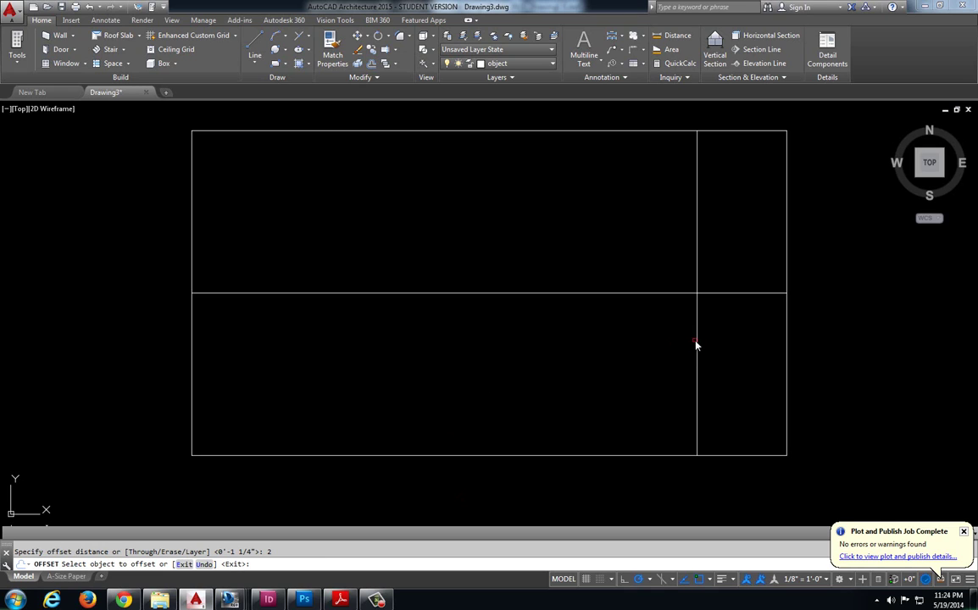
{"action": "left_click", "coordinate": [695, 344]}
{"action": "left_click", "coordinate": [614, 350]}
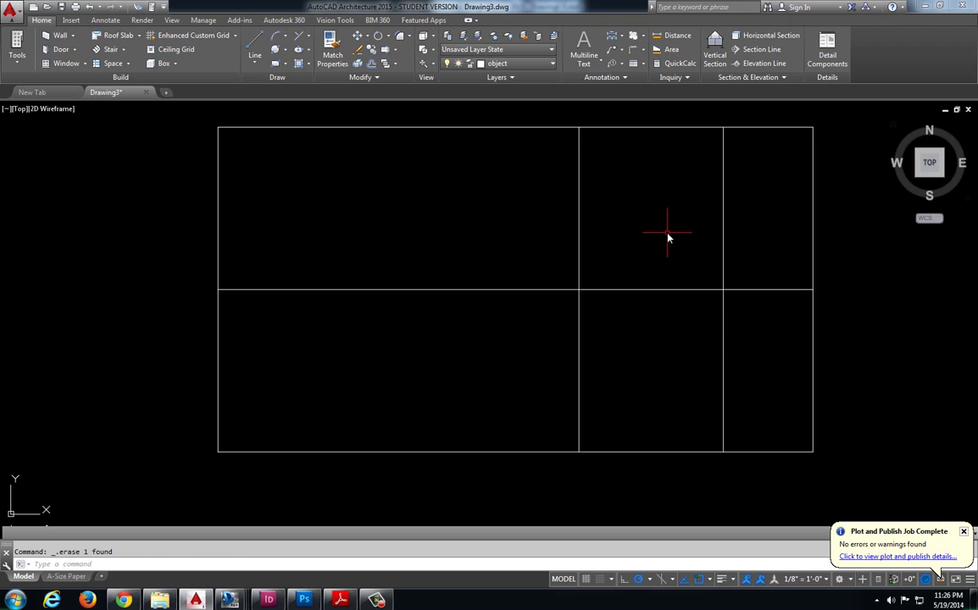
Offset that new vertical line a further 2.5 to the left
{"action": "type", "text": "offset"}
{"action": "key", "text": "Return"}
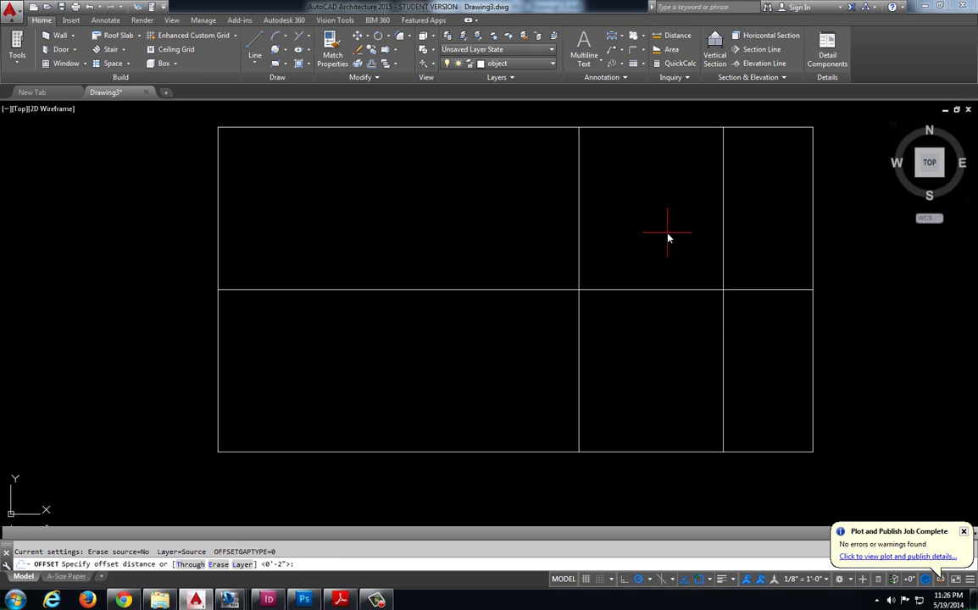
{"action": "key", "text": "Return"}
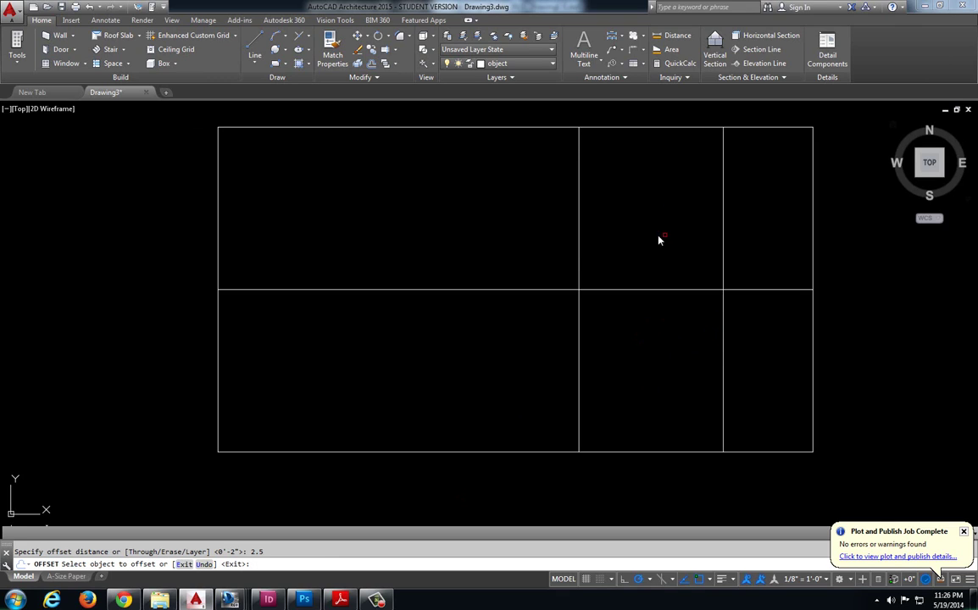
{"action": "left_click", "coordinate": [580, 252]}
{"action": "left_click", "coordinate": [452, 254]}
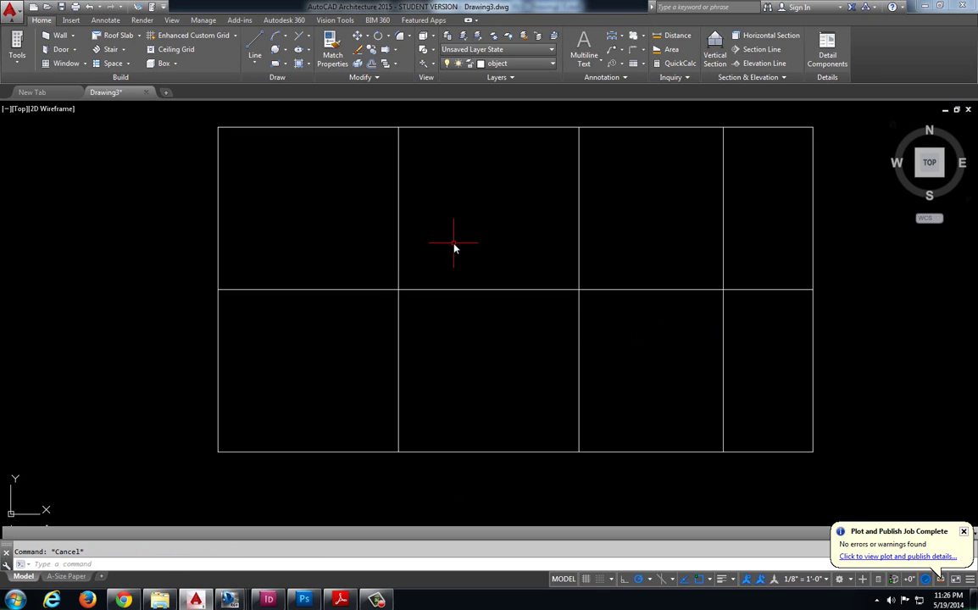
{"action": "left_click", "coordinate": [676, 35]}
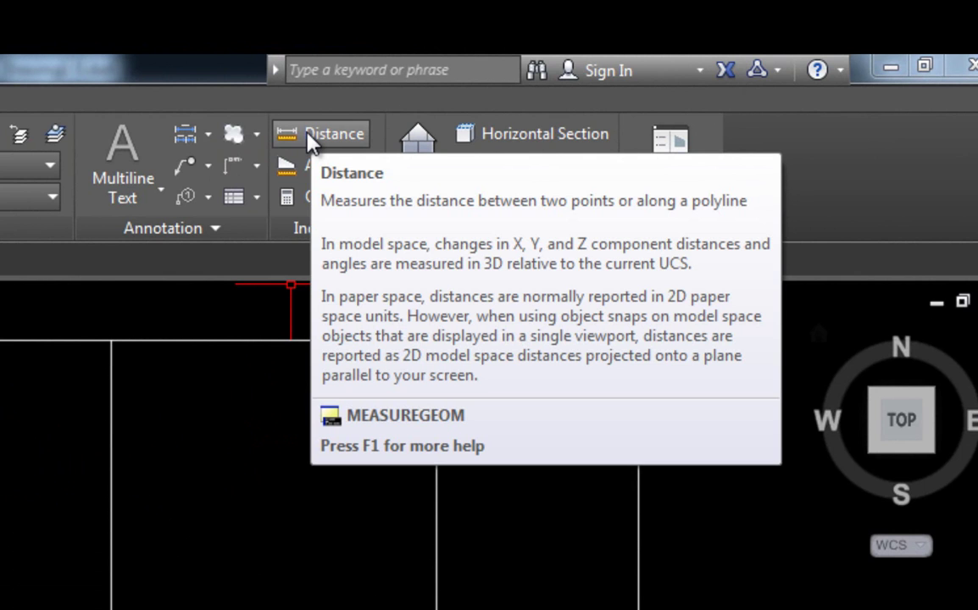
Measure from the lower-left corner to the first vertical line, confirming 2 1/2", then view the reference
{"action": "left_click", "coordinate": [312, 144]}
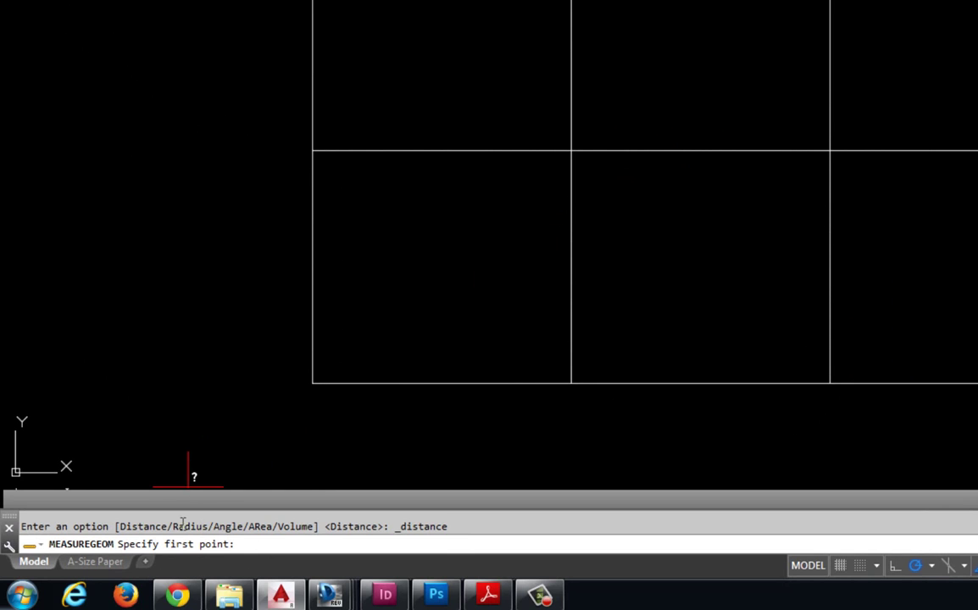
{"action": "middle_click_drag", "start_coordinate": [348, 445], "coordinate": [235, 475]}
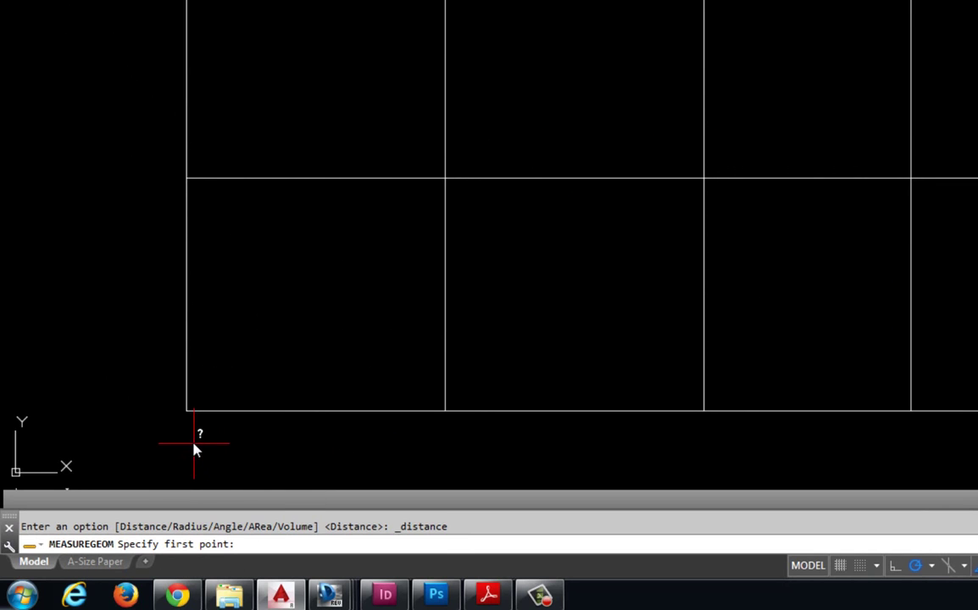
{"action": "left_click", "coordinate": [188, 414]}
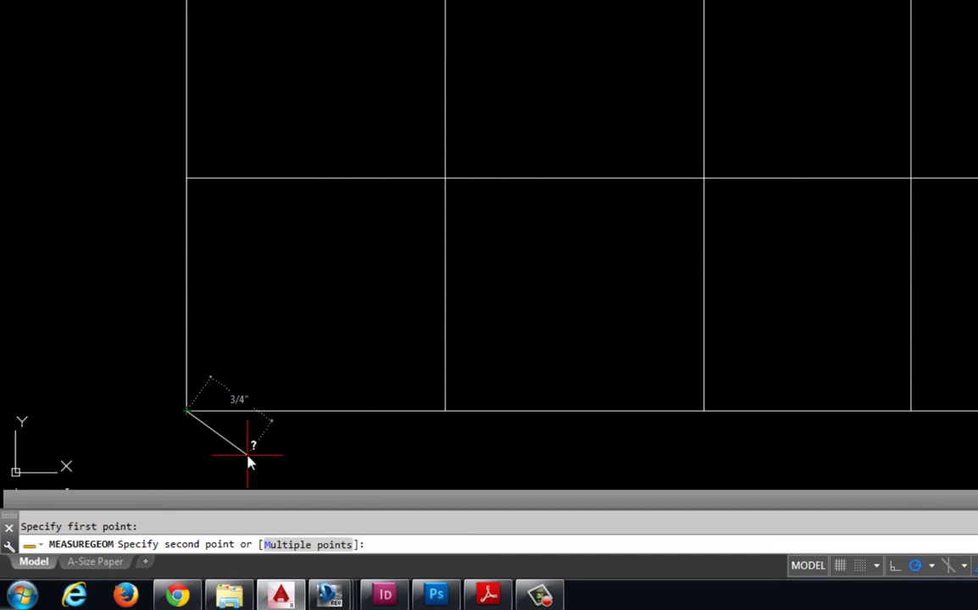
{"action": "left_click", "coordinate": [447, 414]}
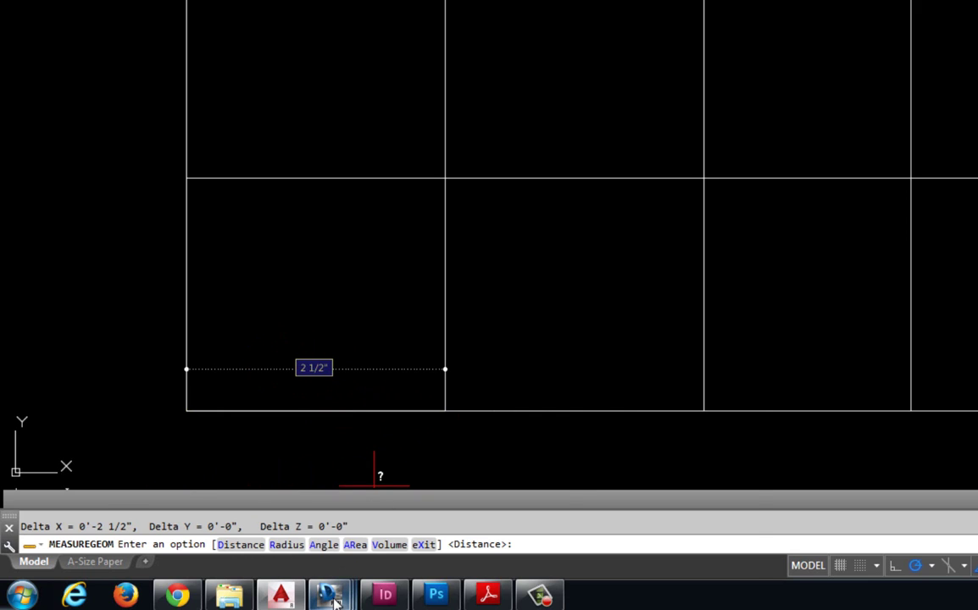
{"action": "mouse_move", "coordinate": [335, 598]}
{"action": "left_click", "coordinate": [623, 502]}
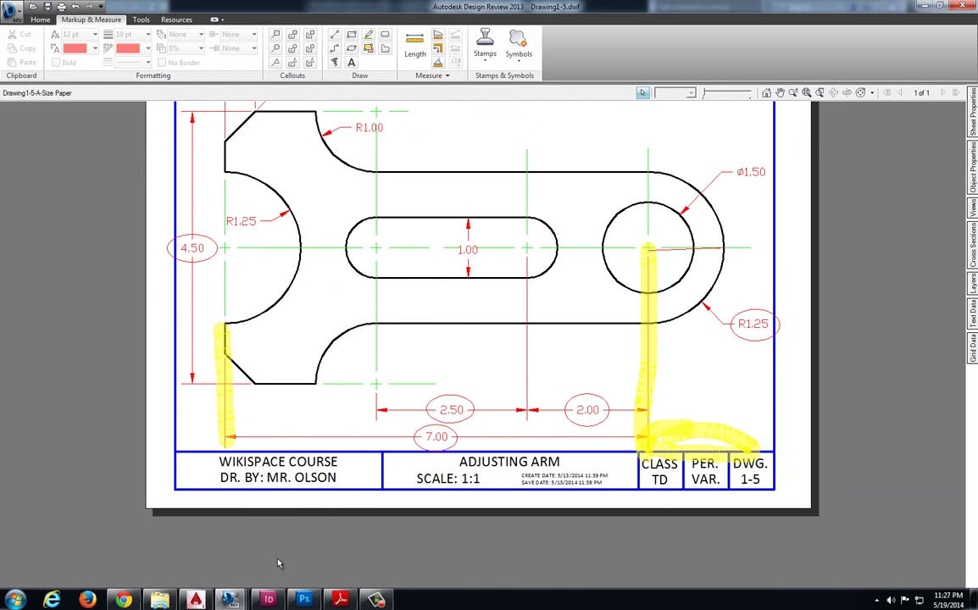
Back in AutoCAD, end the distance measurement and pan the grid into full view
{"action": "key", "text": "alt+Tab"}
{"action": "key", "text": "Escape"}
{"action": "middle_click_drag", "start_coordinate": [345, 361], "coordinate": [421, 334]}
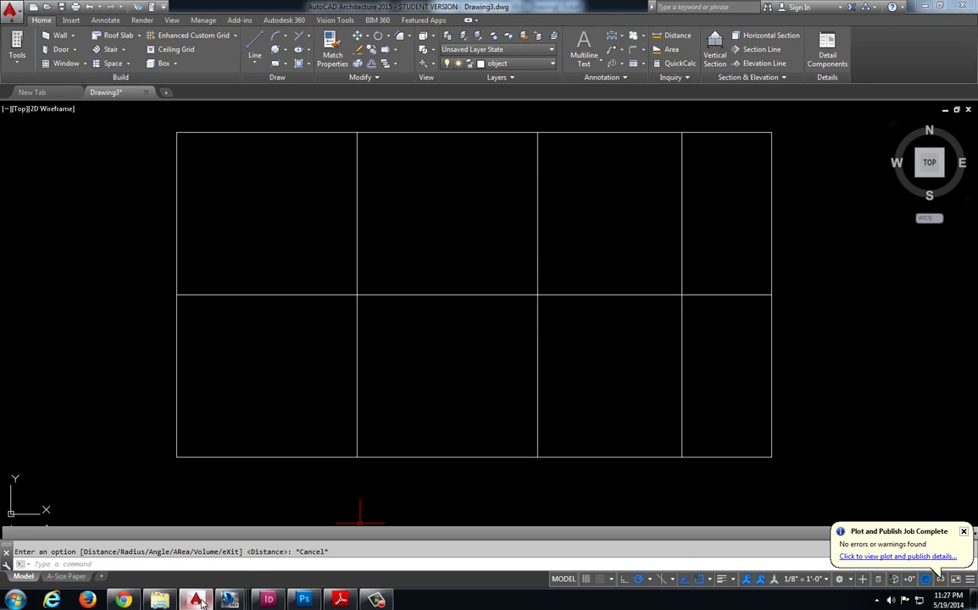
Delete the yellow highlight markups, close the Markup Properties and Markups panels, and return to AutoCAD
{"action": "mouse_move", "coordinate": [227, 599]}
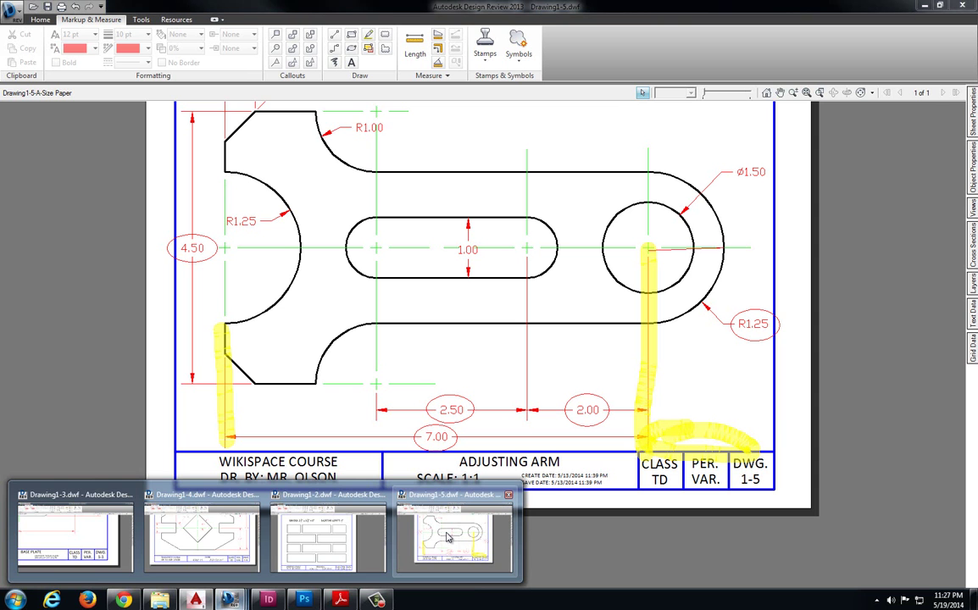
{"action": "left_click", "coordinate": [449, 538]}
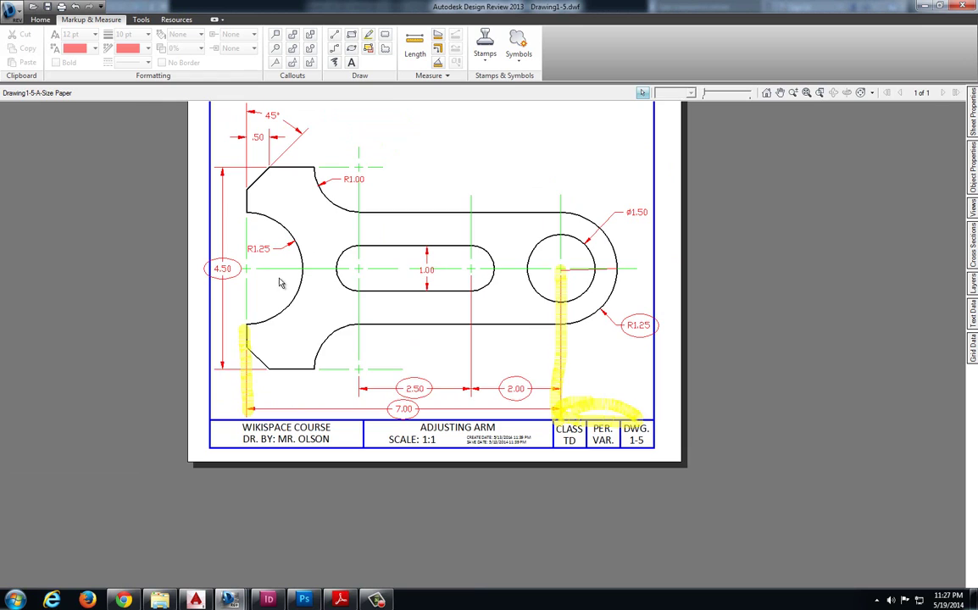
{"action": "key", "text": "Delete"}
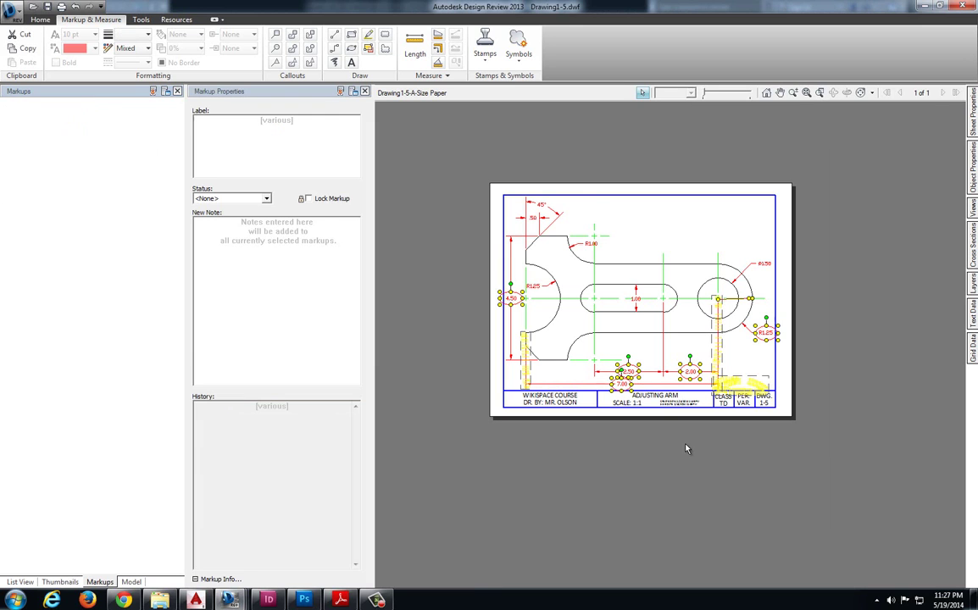
{"action": "left_click", "coordinate": [366, 91]}
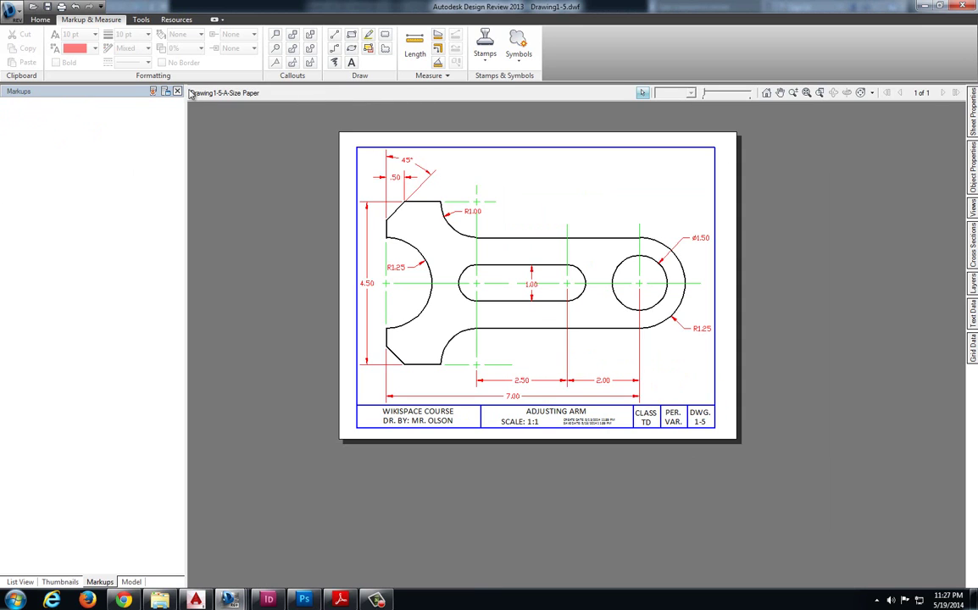
{"action": "left_click", "coordinate": [178, 90]}
{"action": "scroll", "coordinate": [447, 270], "scroll_direction": "up", "scroll_amount": 5}
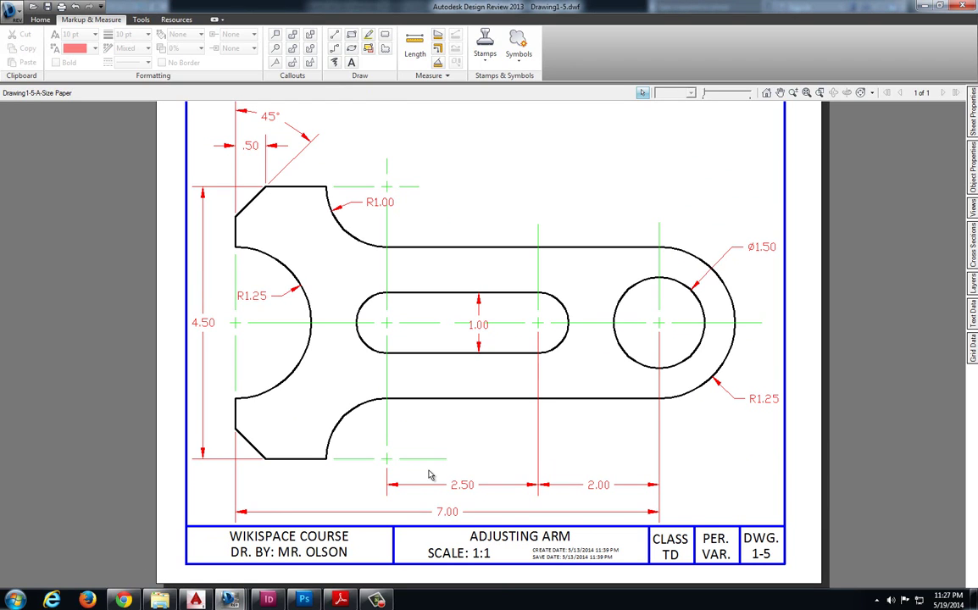
{"action": "key", "text": "alt+Tab"}
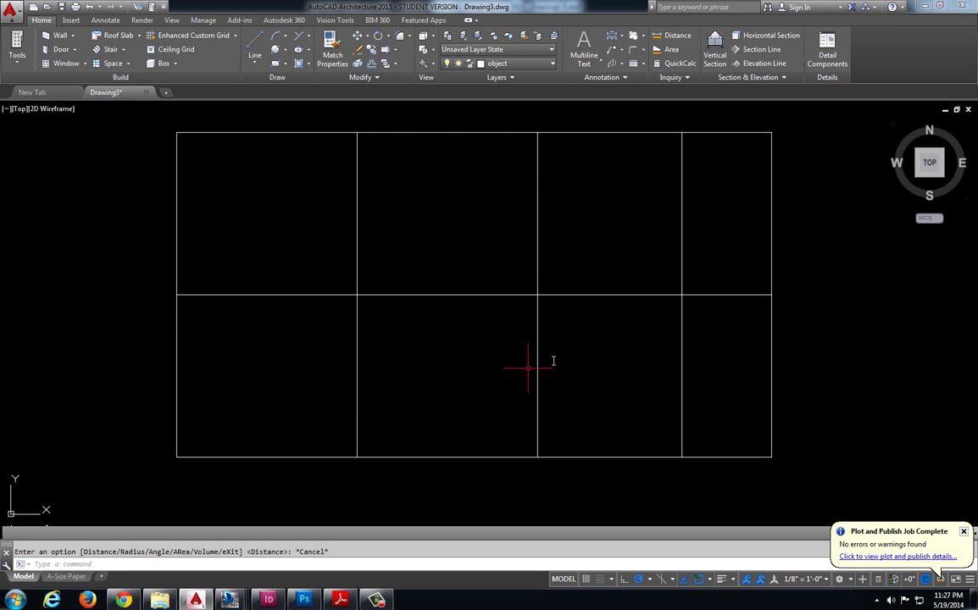
Draw a 1.25-radius circle centred where the right vertical line meets the centre line
{"action": "left_click", "coordinate": [285, 52]}
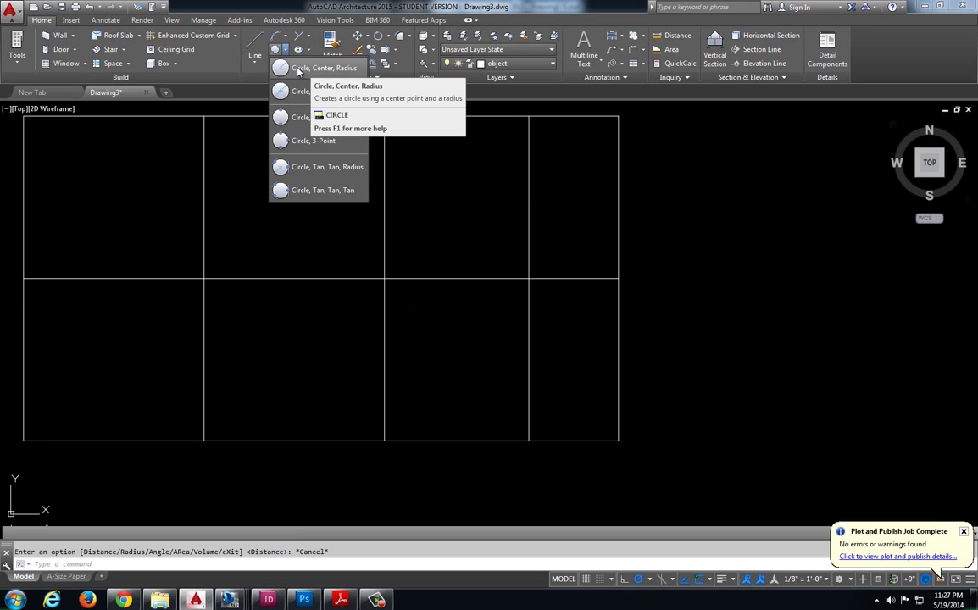
{"action": "left_click", "coordinate": [282, 70]}
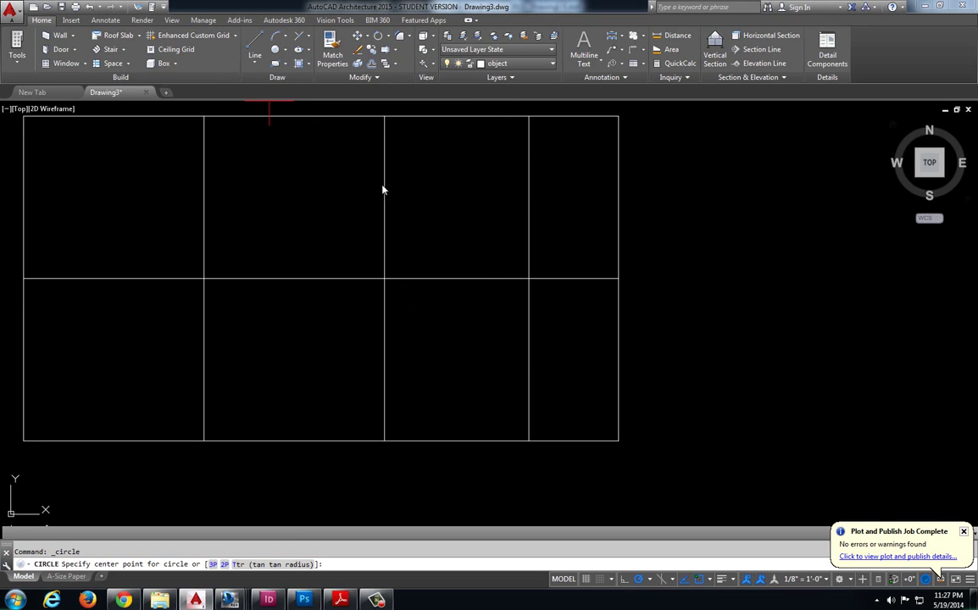
{"action": "left_click", "coordinate": [530, 279]}
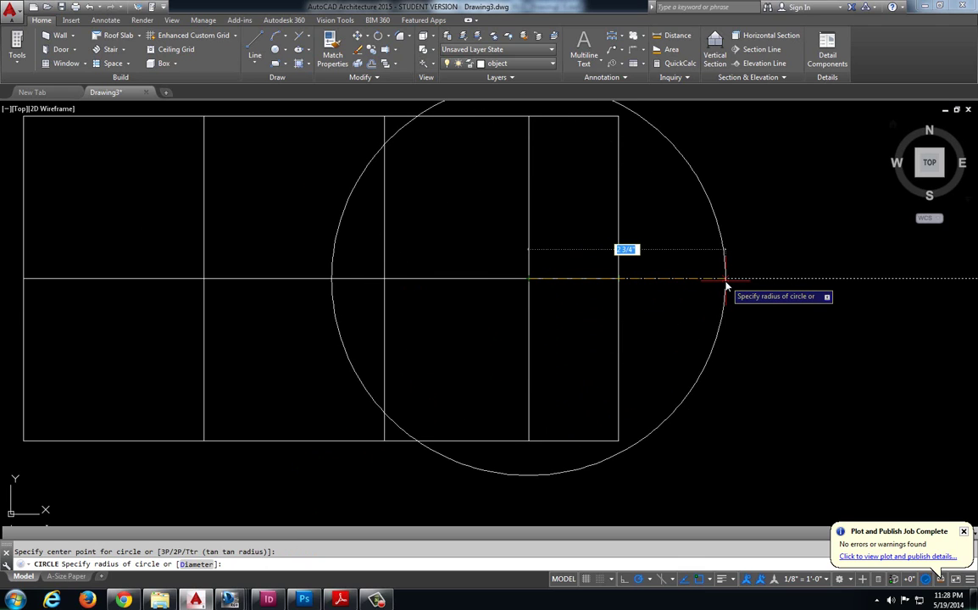
{"action": "type", "text": "1.25"}
{"action": "key", "text": "Return"}
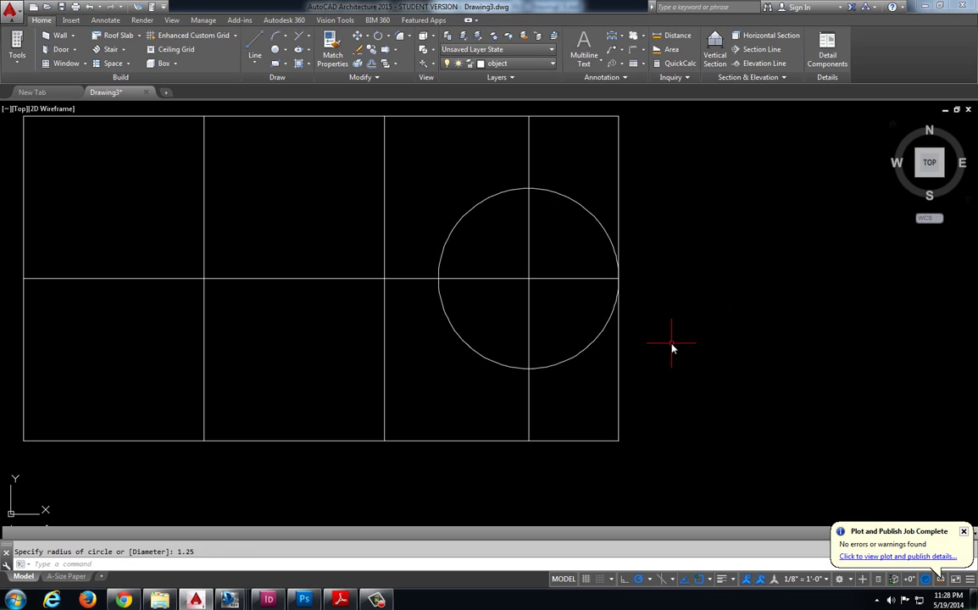
{"action": "mouse_move", "coordinate": [229, 600]}
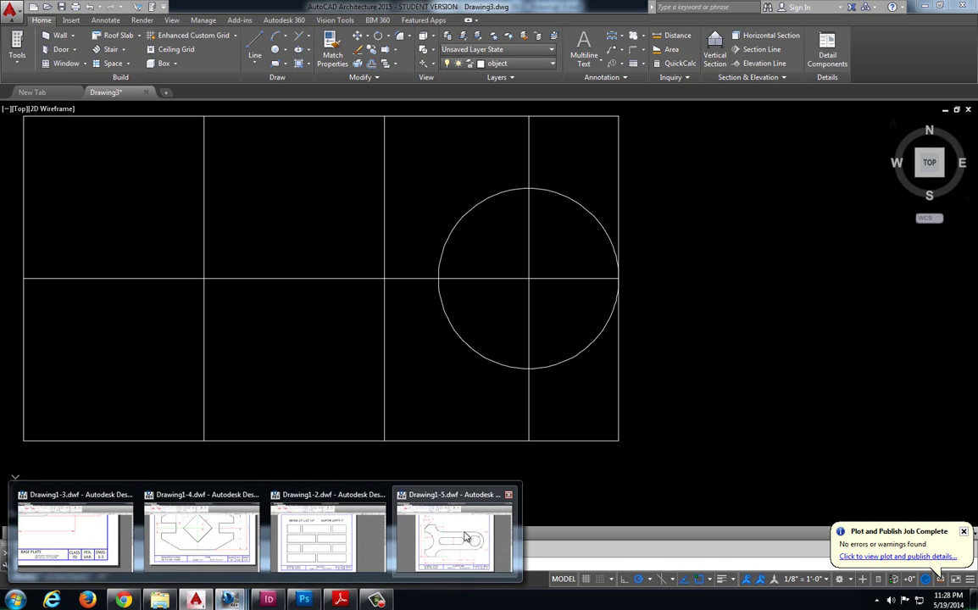
{"action": "left_click", "coordinate": [424, 526]}
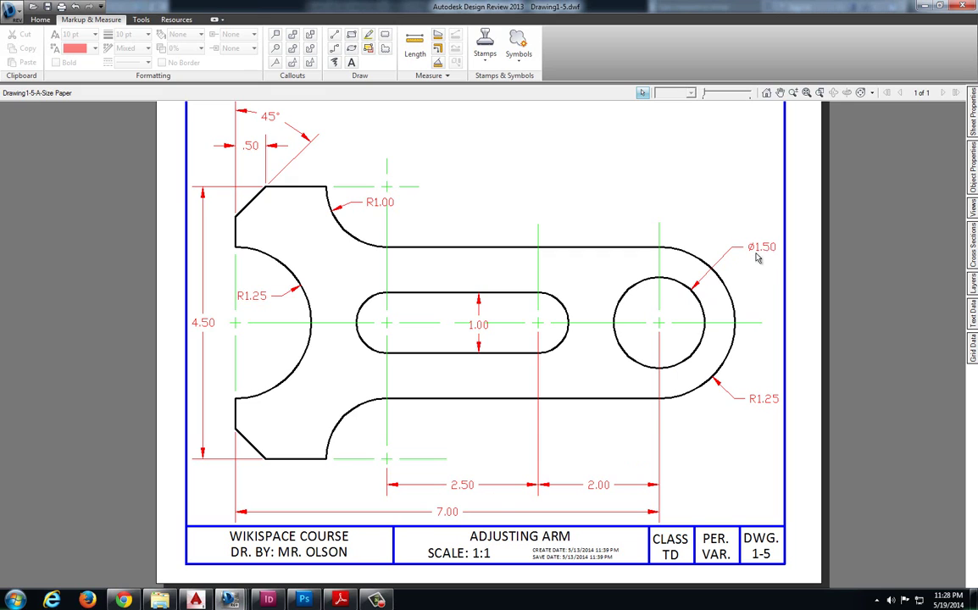
{"action": "scroll", "coordinate": [690, 284], "scroll_direction": "up", "scroll_amount": 2}
{"action": "scroll", "coordinate": [653, 305], "scroll_direction": "up", "scroll_amount": 2}
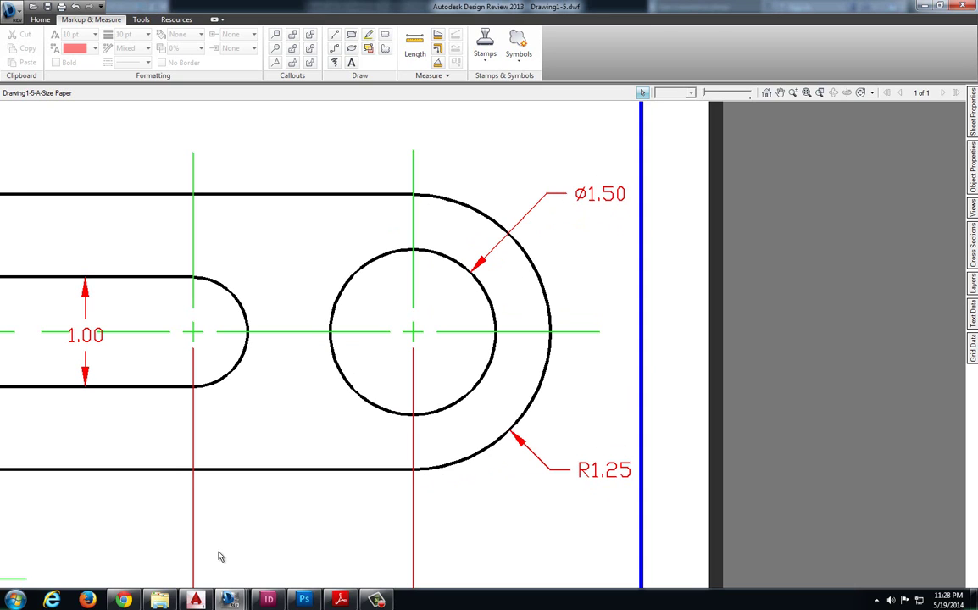
{"action": "left_click", "coordinate": [195, 599]}
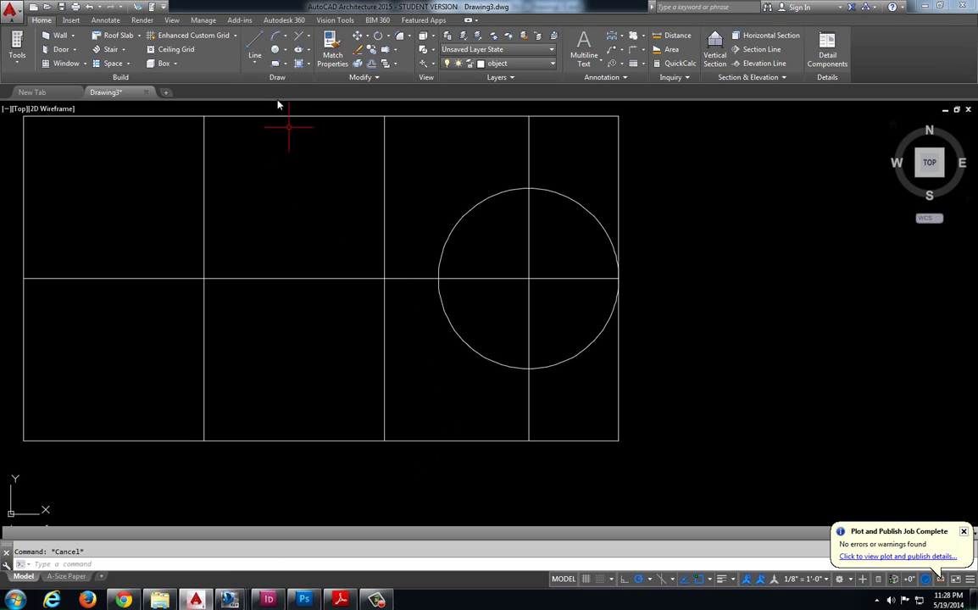
Add a 1.5-diameter circle concentric with the existing 1.25-radius circle
{"action": "left_click", "coordinate": [286, 52]}
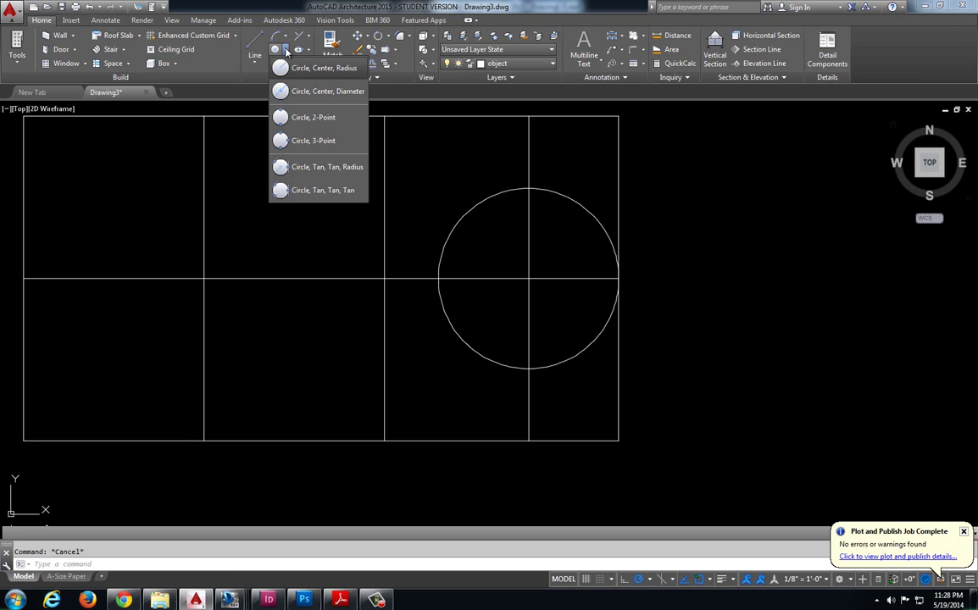
{"action": "left_click", "coordinate": [302, 91]}
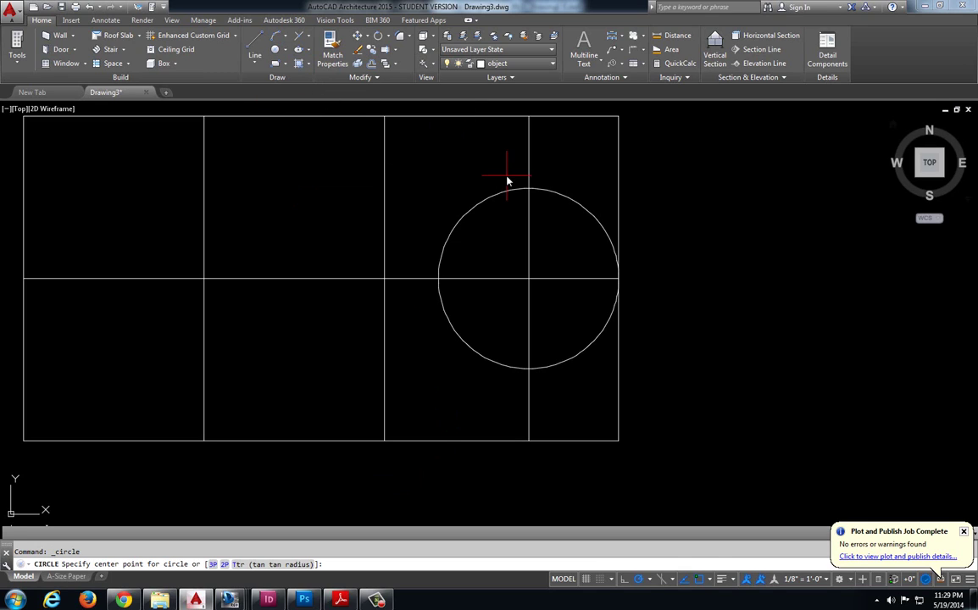
{"action": "left_click", "coordinate": [528, 280]}
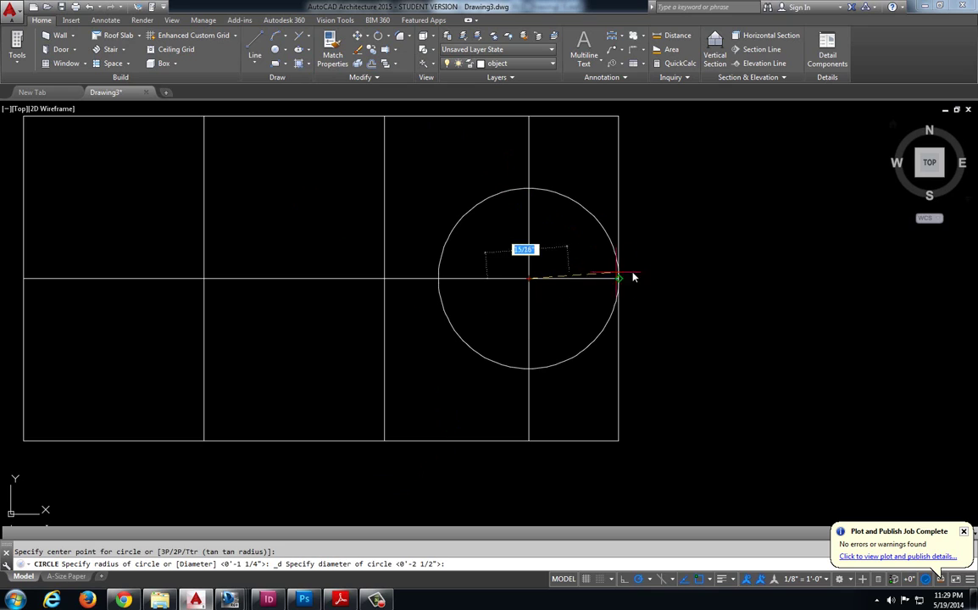
{"action": "type", "text": "1"}
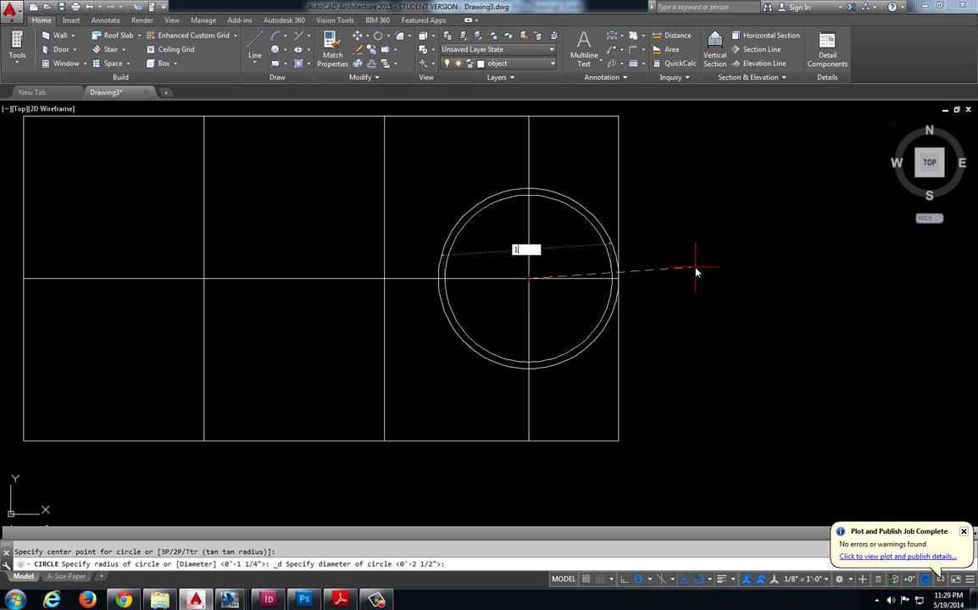
{"action": "type", "text": ".5"}
{"action": "key", "text": "Return"}
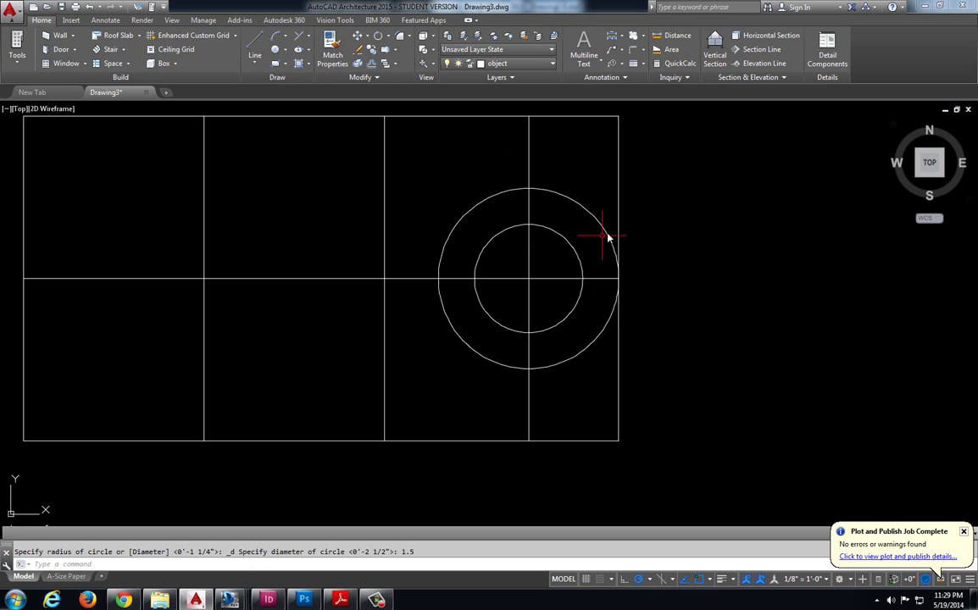
{"action": "key", "text": "Escape"}
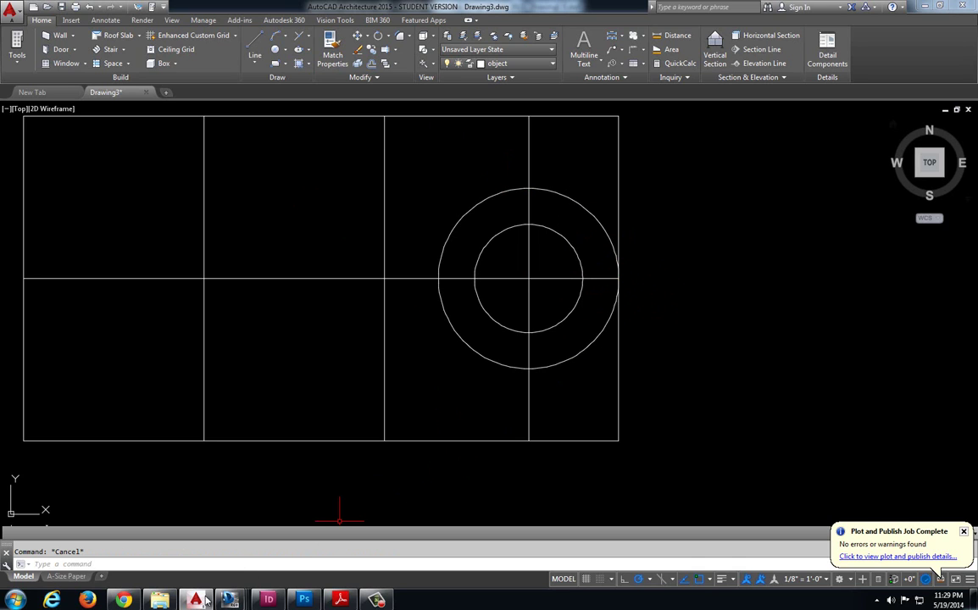
Zoom over the full Adjusting Arm sheet, then return to AutoCAD and pan the sketch right
{"action": "mouse_move", "coordinate": [229, 601]}
{"action": "left_click", "coordinate": [411, 484]}
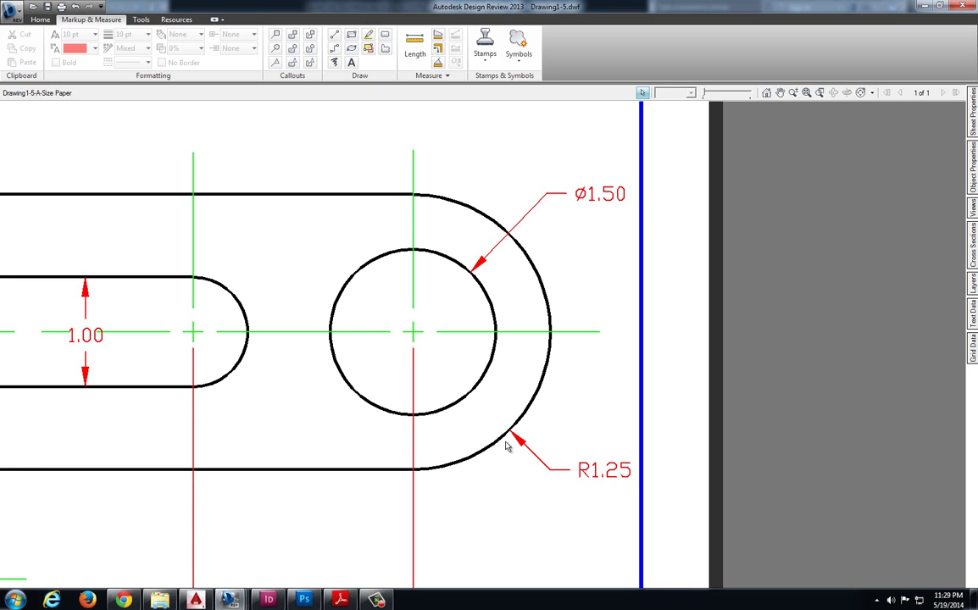
{"action": "scroll", "coordinate": [448, 364], "scroll_direction": "down", "scroll_amount": 5}
{"action": "scroll", "coordinate": [424, 388], "scroll_direction": "up", "scroll_amount": 3}
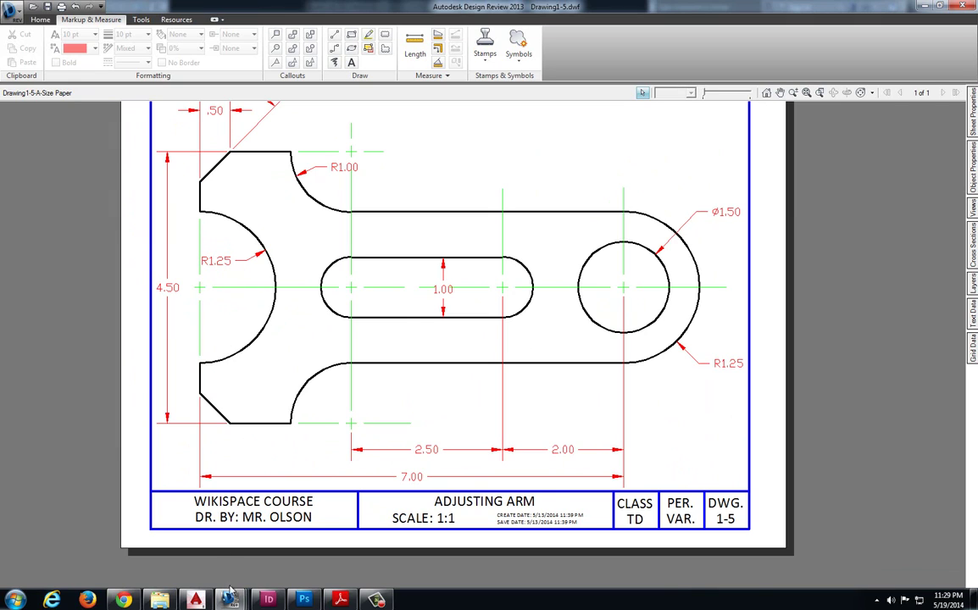
{"action": "left_click", "coordinate": [195, 600]}
{"action": "mouse_move", "coordinate": [253, 255]}
{"action": "middle_mouse_down"}
{"action": "mouse_move", "coordinate": [264, 208]}
{"action": "mouse_move", "coordinate": [286, 236]}
{"action": "middle_mouse_up"}
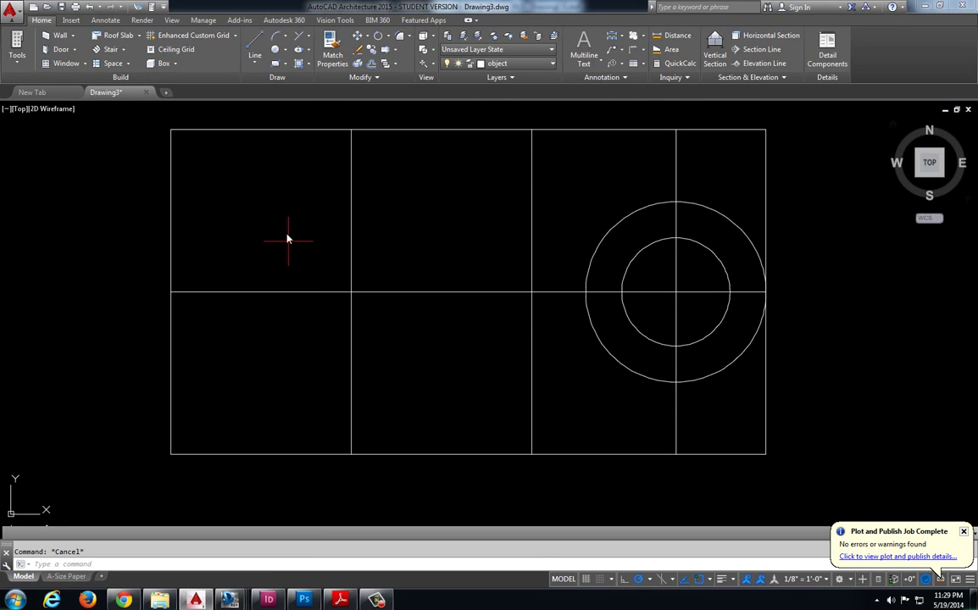
Draw a second 1.25-radius circle centred on the rectangle's left edge at the centre line
{"action": "left_click", "coordinate": [285, 49]}
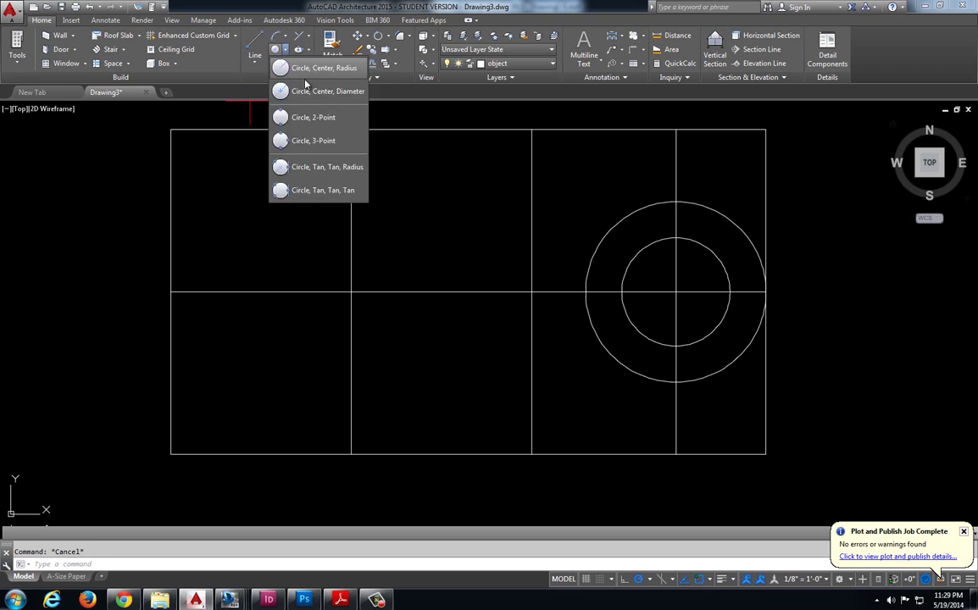
{"action": "left_click", "coordinate": [318, 68]}
{"action": "left_click", "coordinate": [170, 292]}
{"action": "type", "text": "1"}
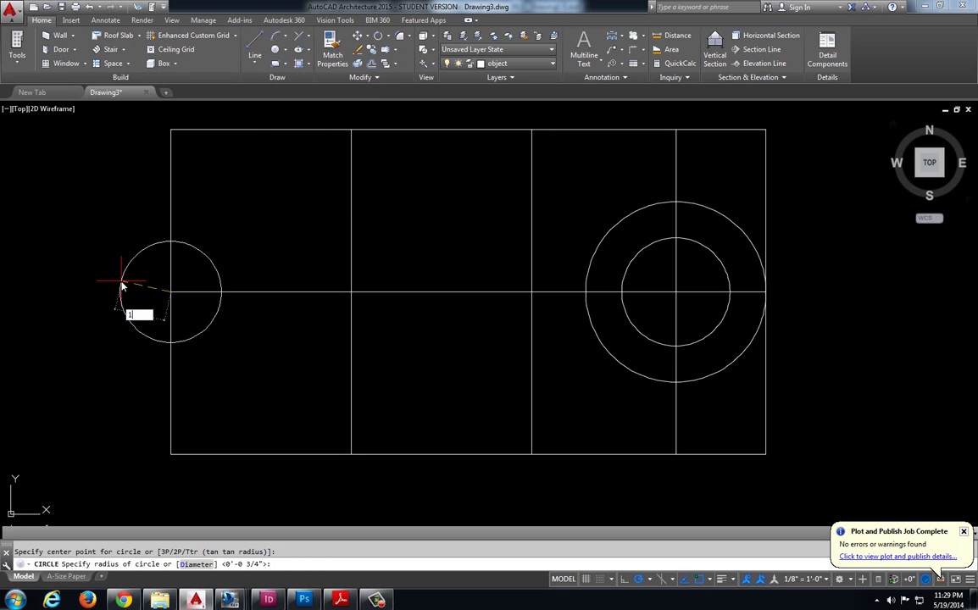
{"action": "type", "text": ".25"}
{"action": "key", "text": "Return"}
{"action": "key", "text": "Escape"}
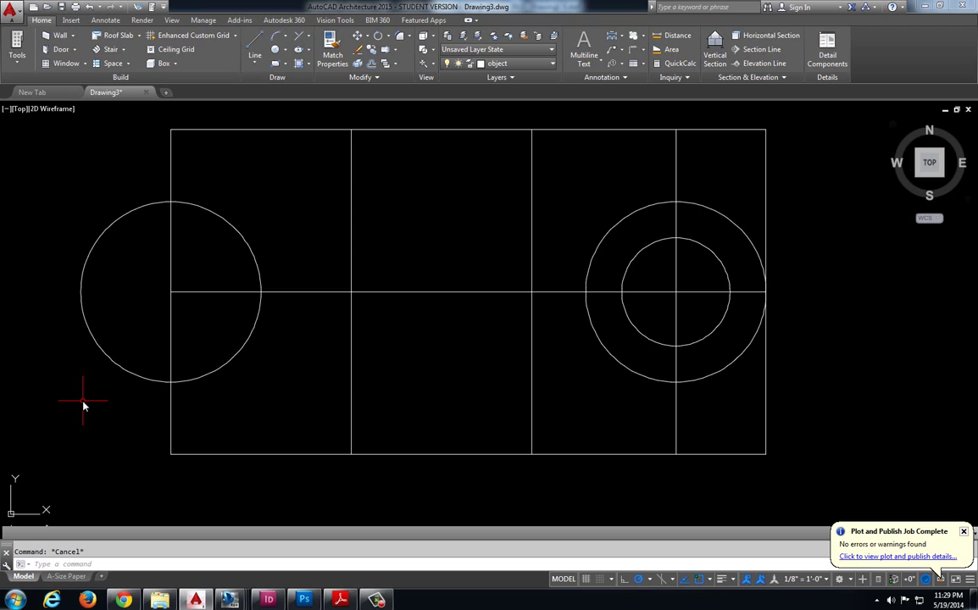
Trim away the left circle's outer half and the left edge segment between its ends
{"action": "type", "text": "trim"}
{"action": "key", "text": "Return"}
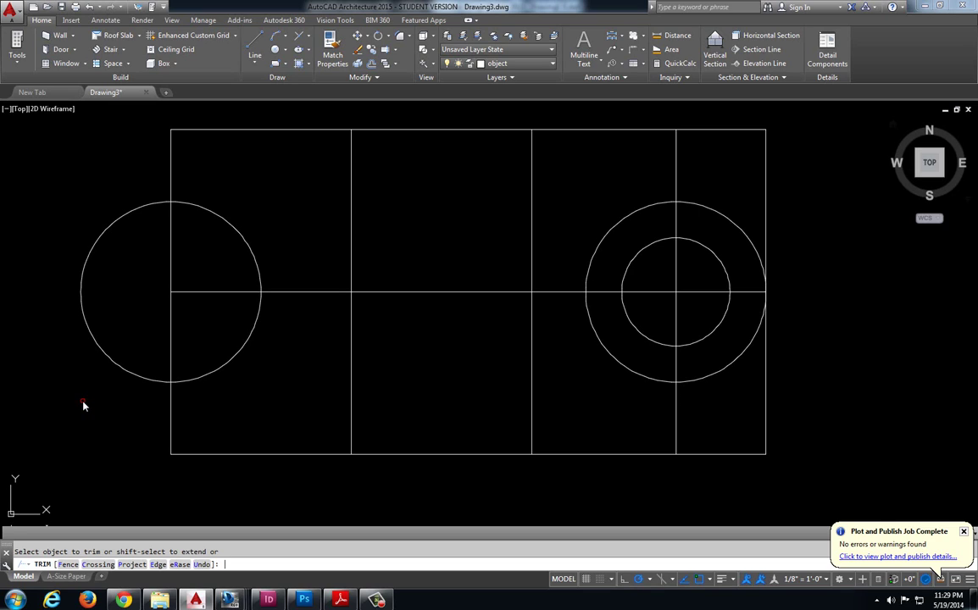
{"action": "left_click", "coordinate": [105, 361]}
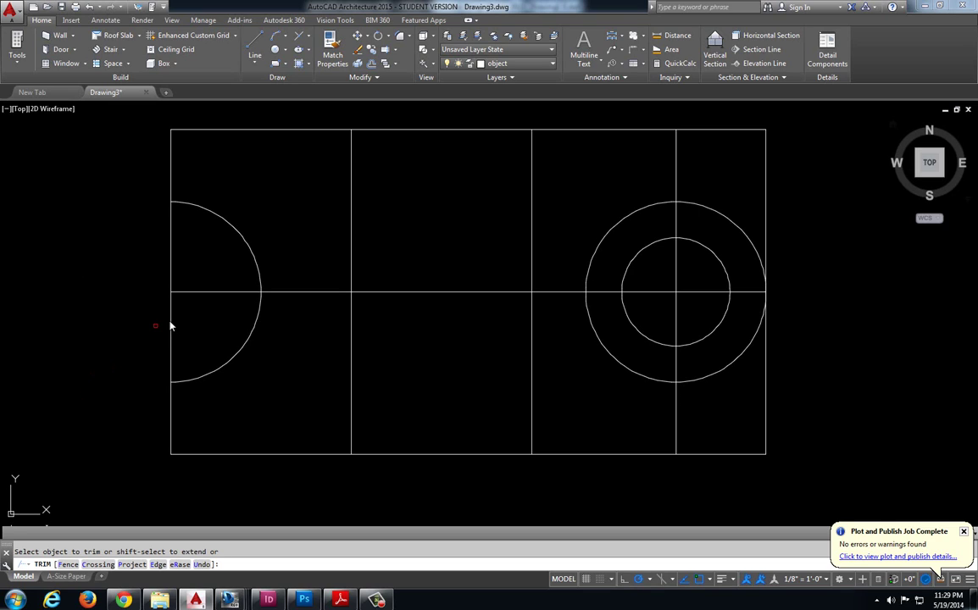
{"action": "left_click", "coordinate": [171, 288]}
{"action": "key", "text": "Escape"}
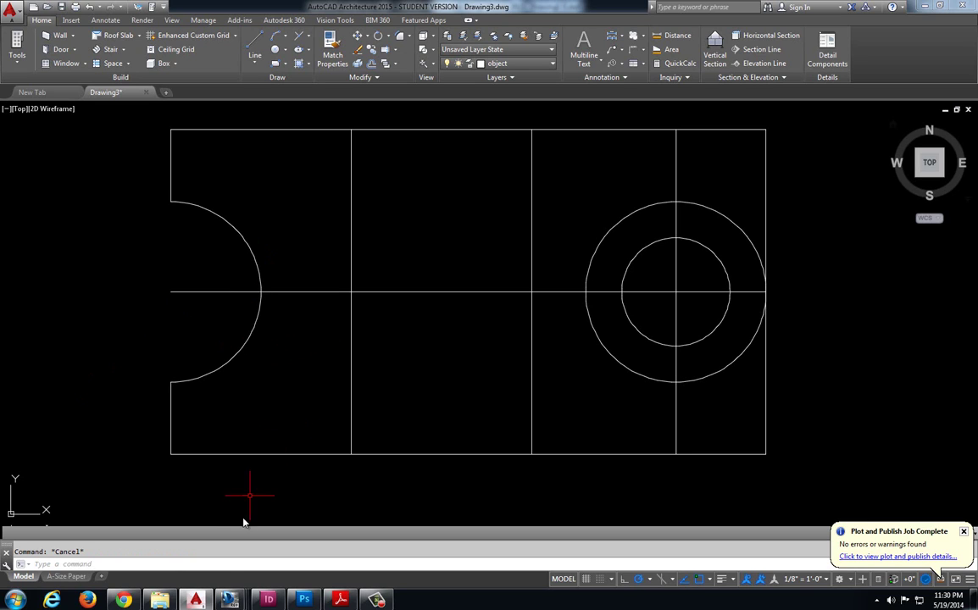
Circle the top-left chamfer, its corners and the .50 dimension with red ellipse markups
{"action": "mouse_move", "coordinate": [230, 599]}
{"action": "left_click", "coordinate": [453, 530]}
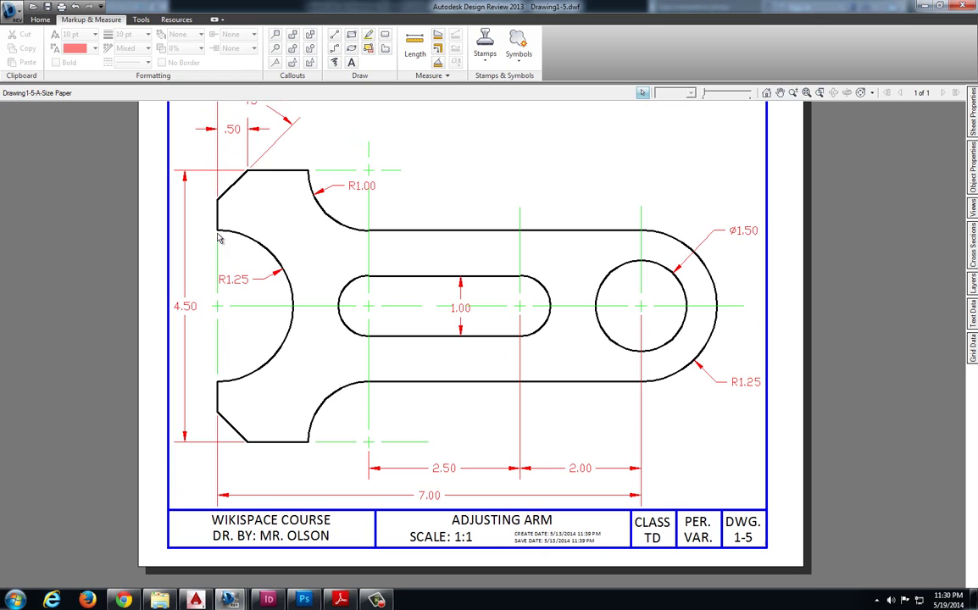
{"action": "scroll", "coordinate": [233, 218], "scroll_direction": "up", "scroll_amount": 1}
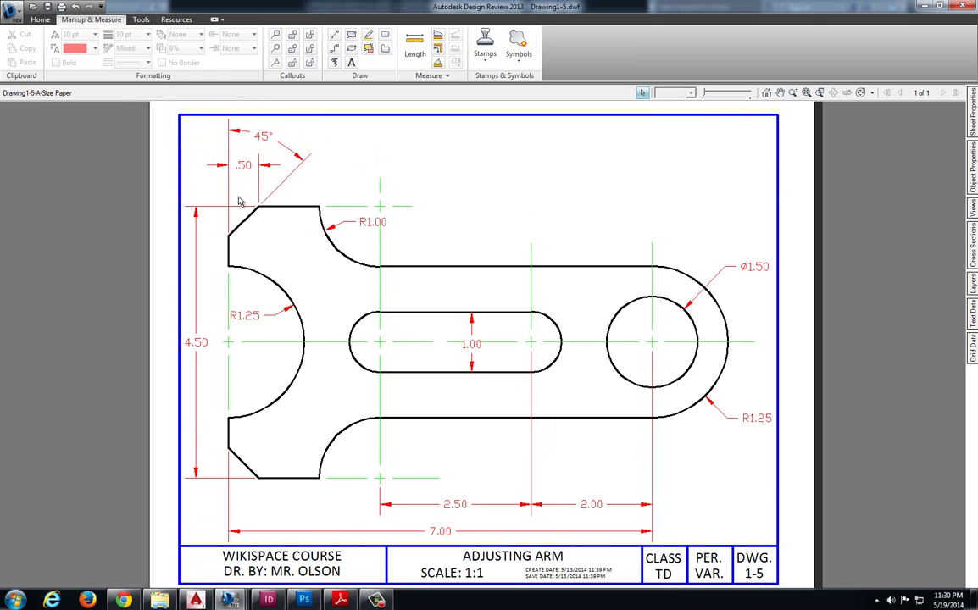
{"action": "scroll", "coordinate": [244, 204], "scroll_direction": "up", "scroll_amount": 2}
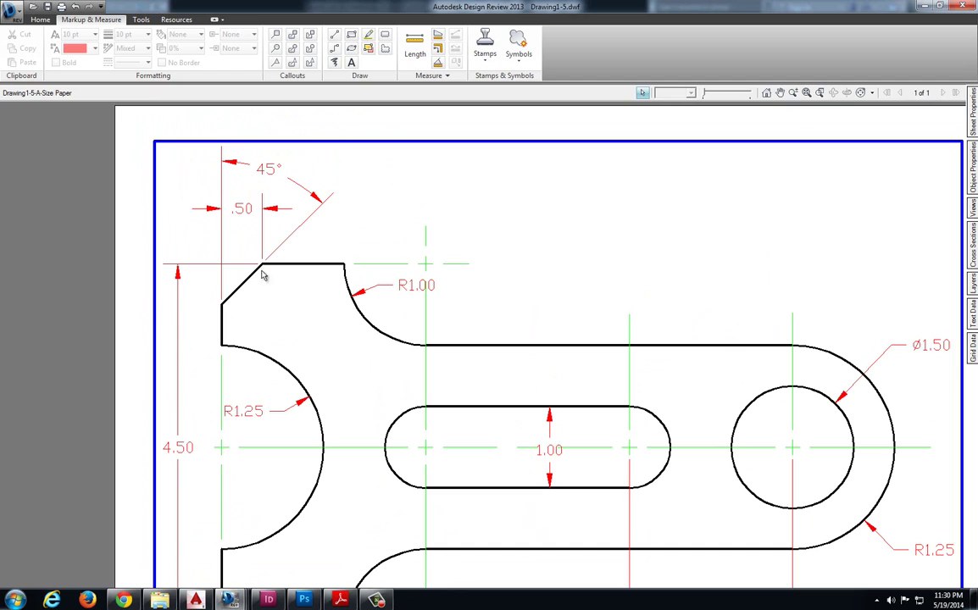
{"action": "left_click", "coordinate": [351, 48]}
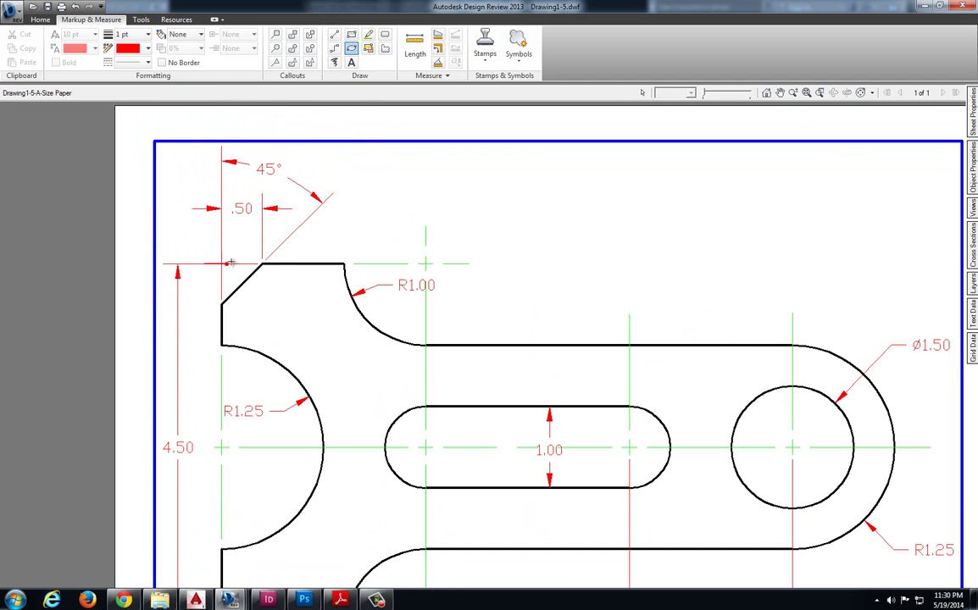
{"action": "left_click_drag", "start_coordinate": [205, 263], "coordinate": [267, 308]}
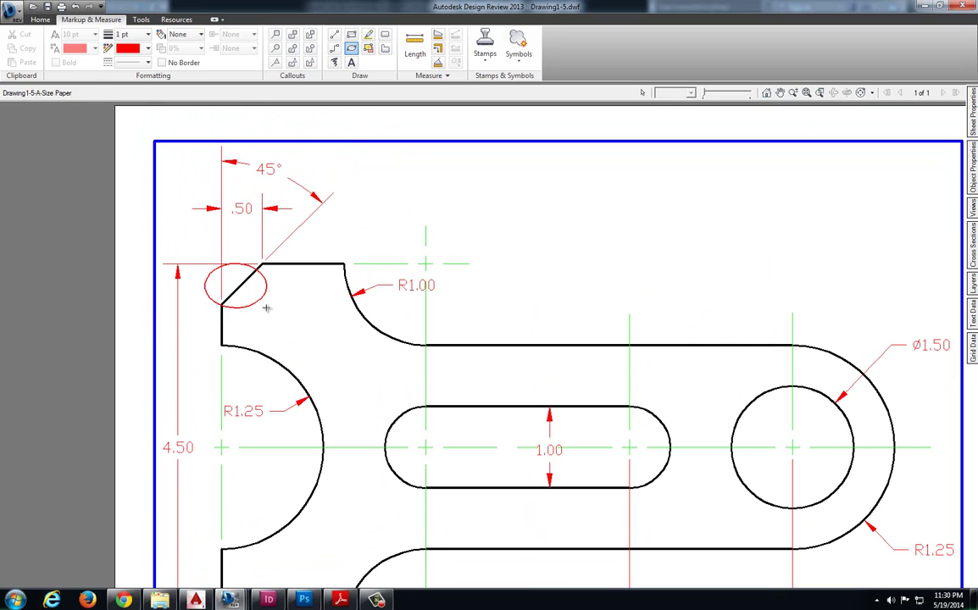
{"action": "left_click_drag", "start_coordinate": [222, 195], "coordinate": [262, 225]}
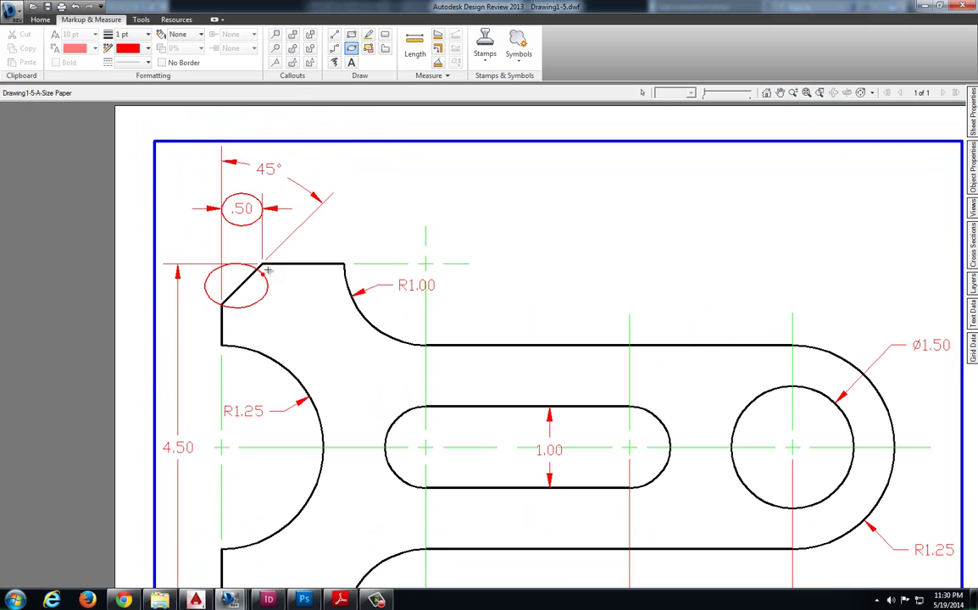
{"action": "left_click_drag", "start_coordinate": [252, 255], "coordinate": [264, 280]}
{"action": "left_click_drag", "start_coordinate": [206, 293], "coordinate": [227, 305]}
Select all the chamfer ellipse markups and delete them
{"action": "key", "text": "Escape"}
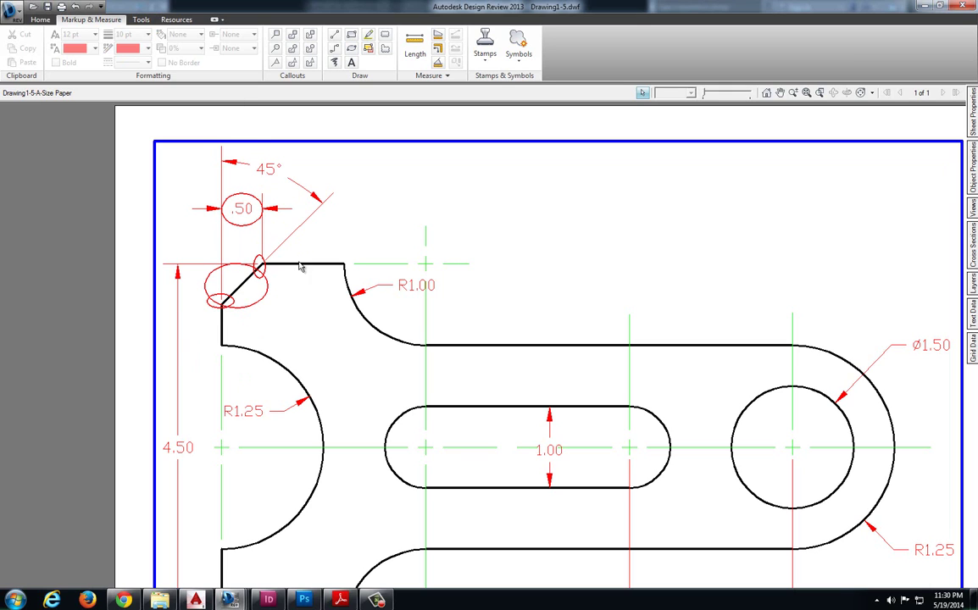
{"action": "left_click_drag", "start_coordinate": [168, 177], "coordinate": [356, 356]}
{"action": "key", "text": "Delete"}
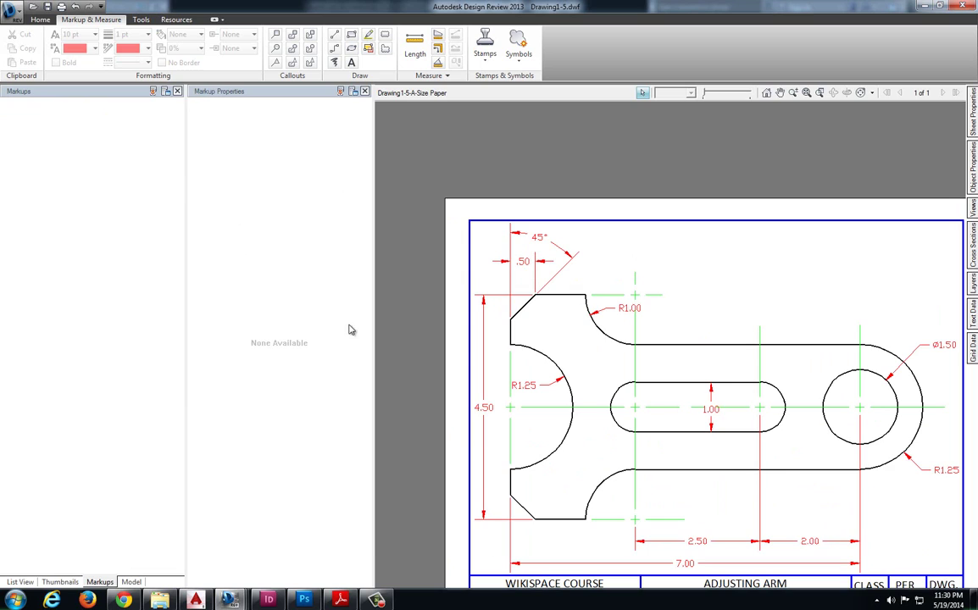
Close the markup panels and draw a red line markup rising from the chamfer's lower corner
{"action": "left_click", "coordinate": [178, 91]}
{"action": "left_click", "coordinate": [178, 91]}
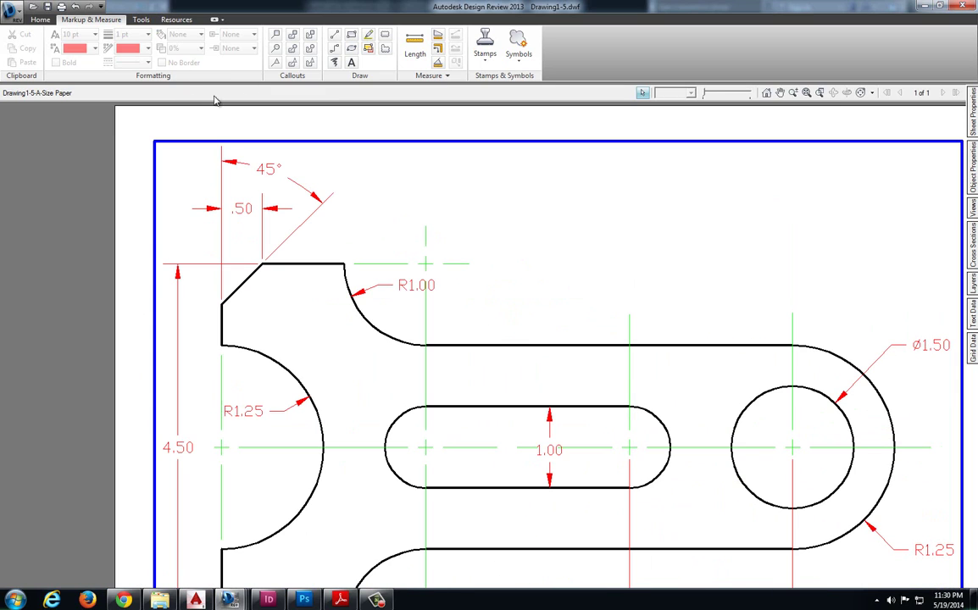
{"action": "left_click", "coordinate": [334, 34]}
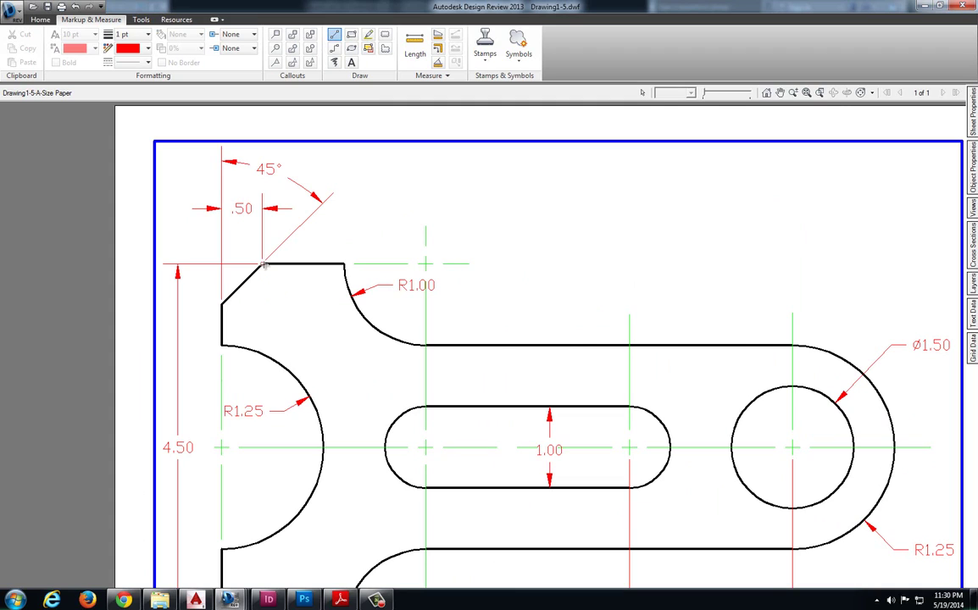
{"action": "left_click_drag", "start_coordinate": [264, 265], "coordinate": [128, 400]}
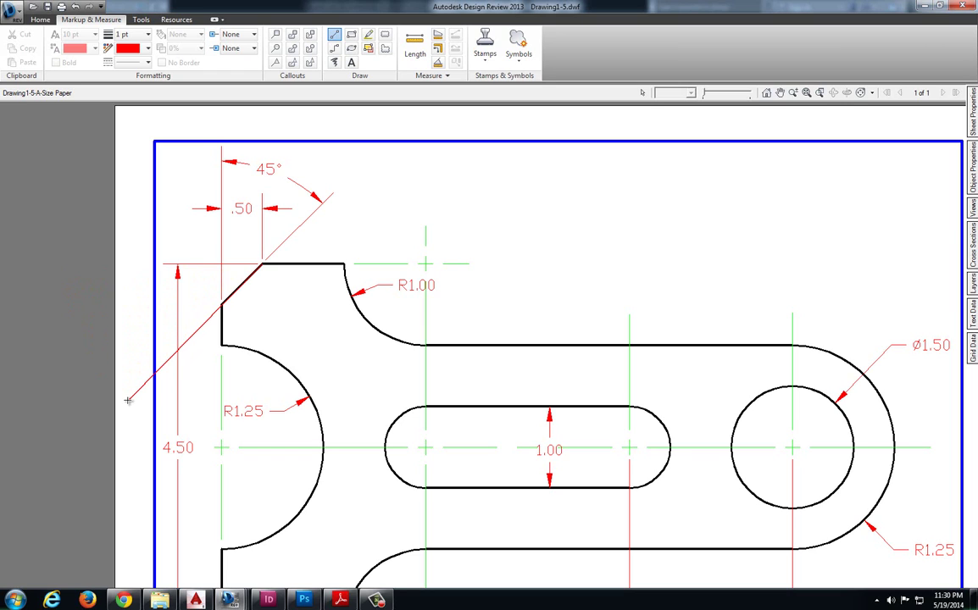
{"action": "left_click_drag", "start_coordinate": [128, 400], "coordinate": [143, 383]}
{"action": "key", "text": "Escape"}
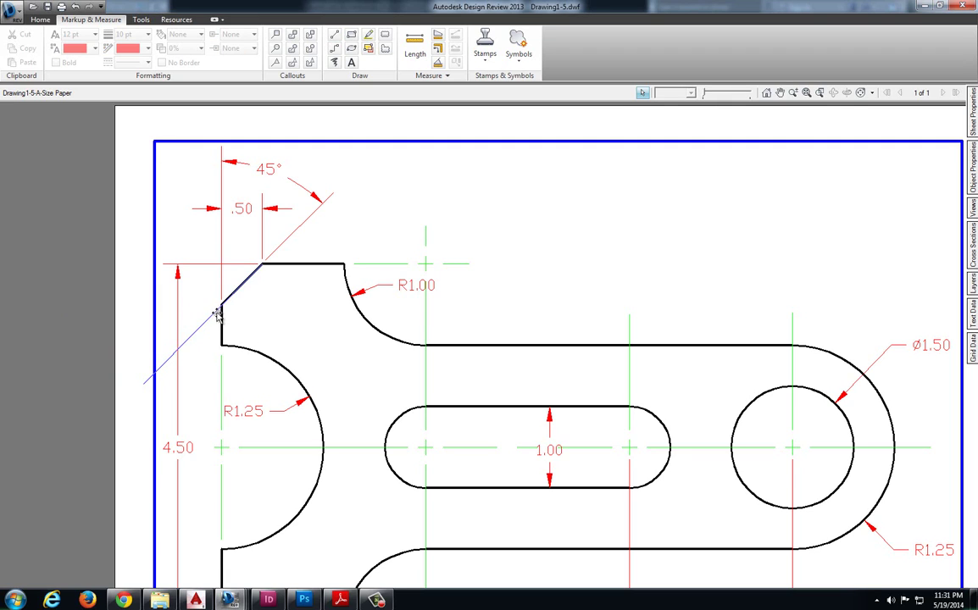
{"action": "key", "text": "ctrl+z"}
{"action": "left_click", "coordinate": [334, 34]}
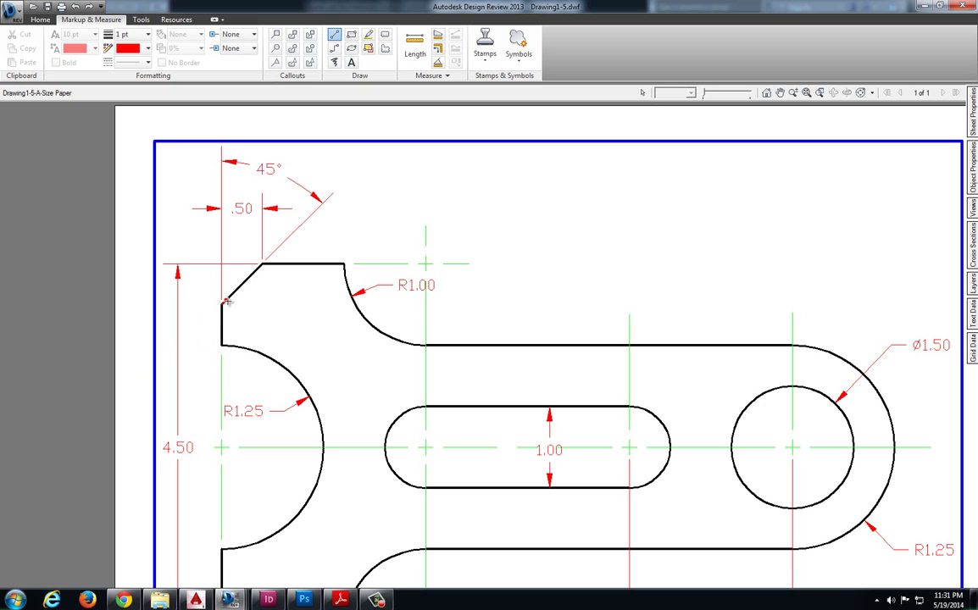
{"action": "left_click", "coordinate": [222, 304]}
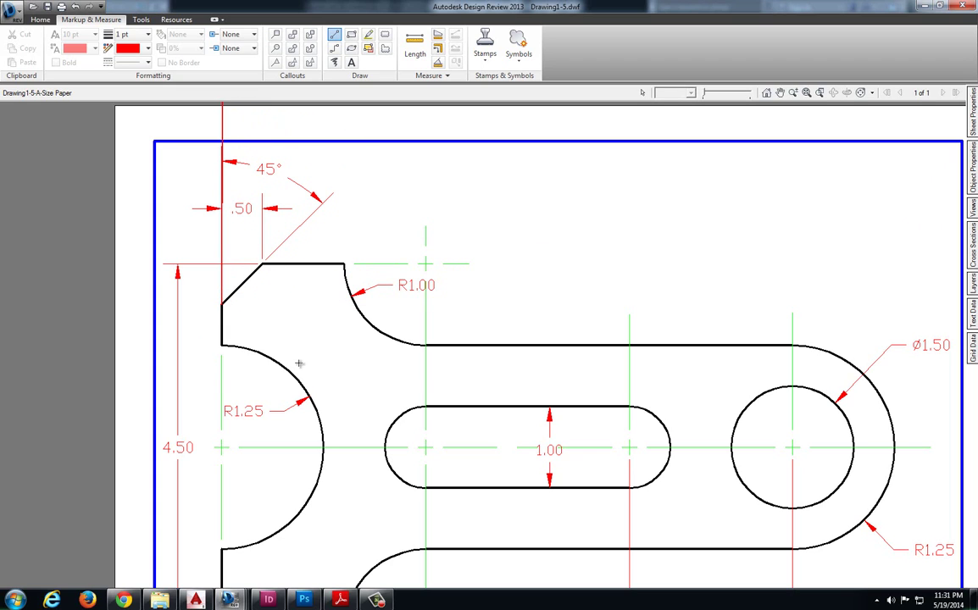
Draw a 45° chamfer line starting 0.5 below the top-left corner, then start TRIM
{"action": "key", "text": "alt+Tab"}
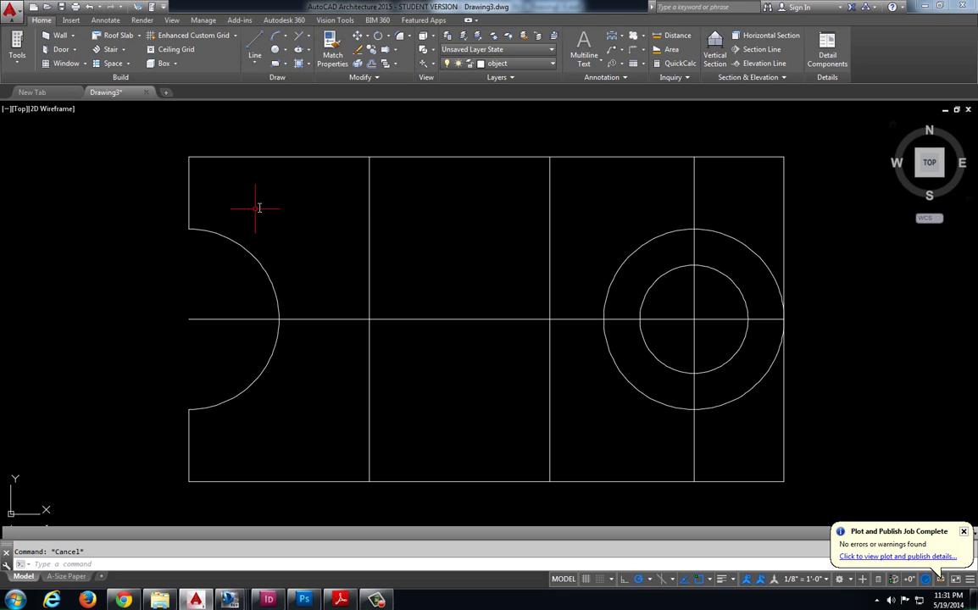
{"action": "left_click", "coordinate": [254, 44]}
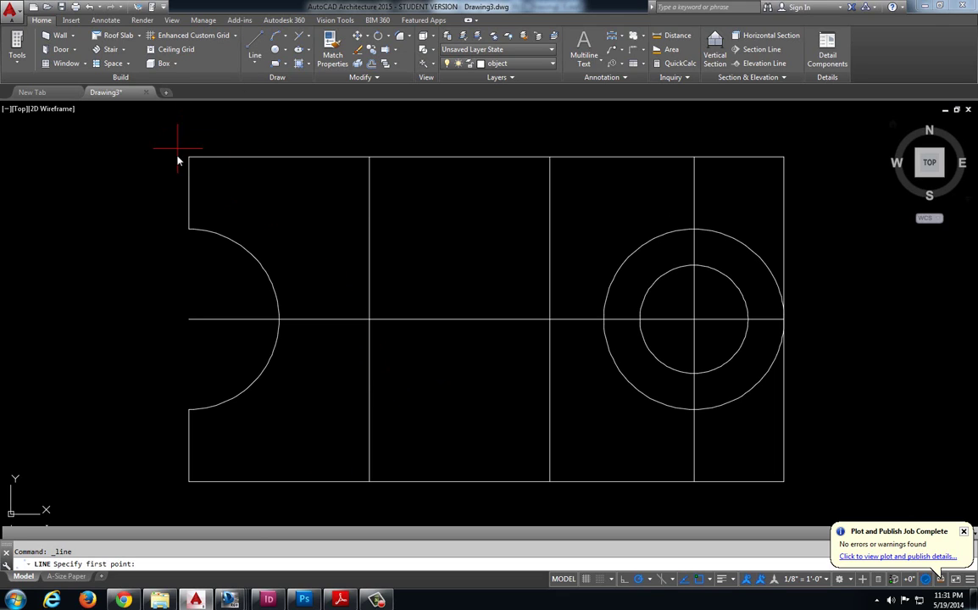
{"action": "scroll", "coordinate": [178, 160], "scroll_direction": "up", "scroll_amount": 4}
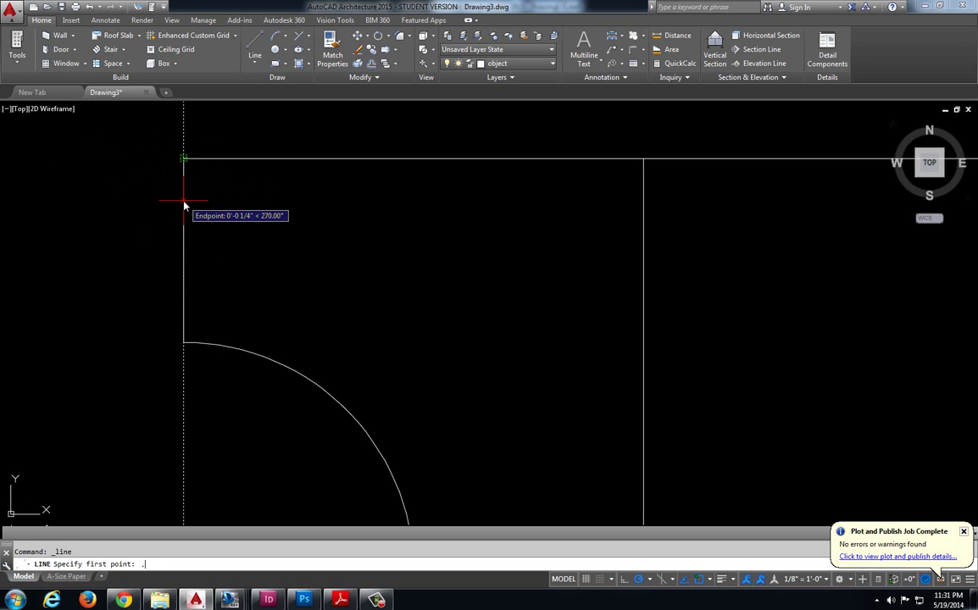
{"action": "key", "text": "Return"}
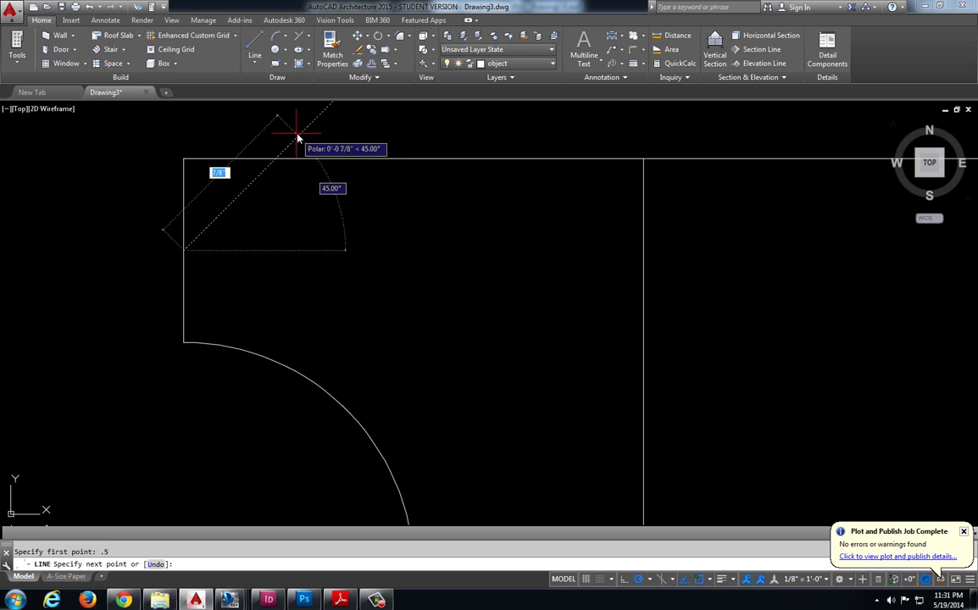
{"action": "type", "text": "15"}
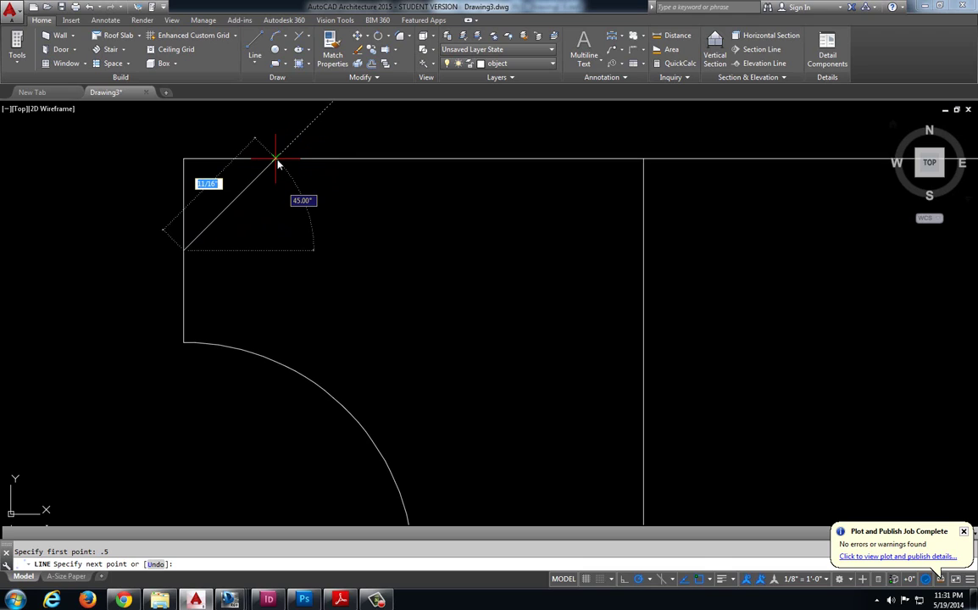
{"action": "left_click", "coordinate": [310, 131]}
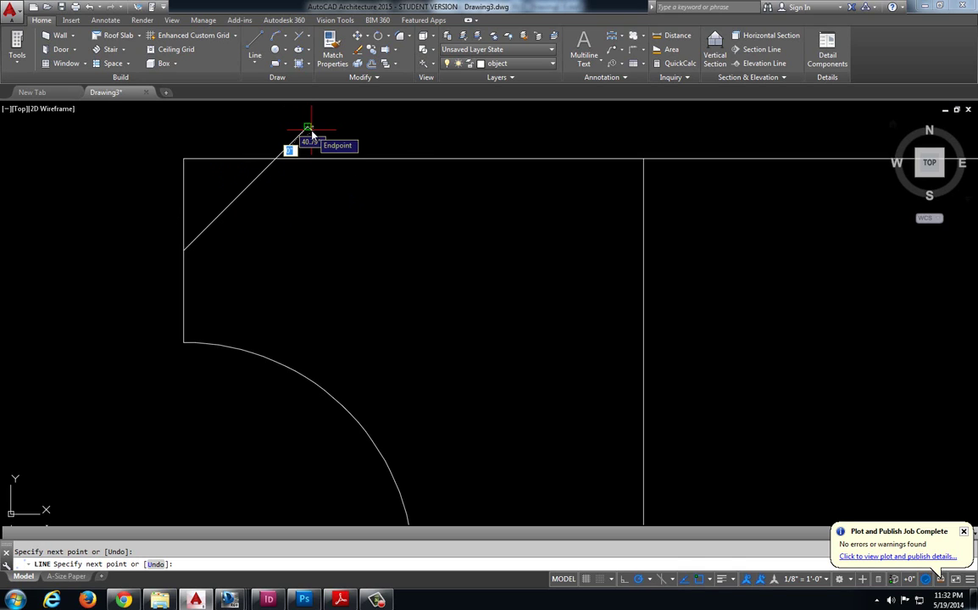
{"action": "key", "text": "Escape"}
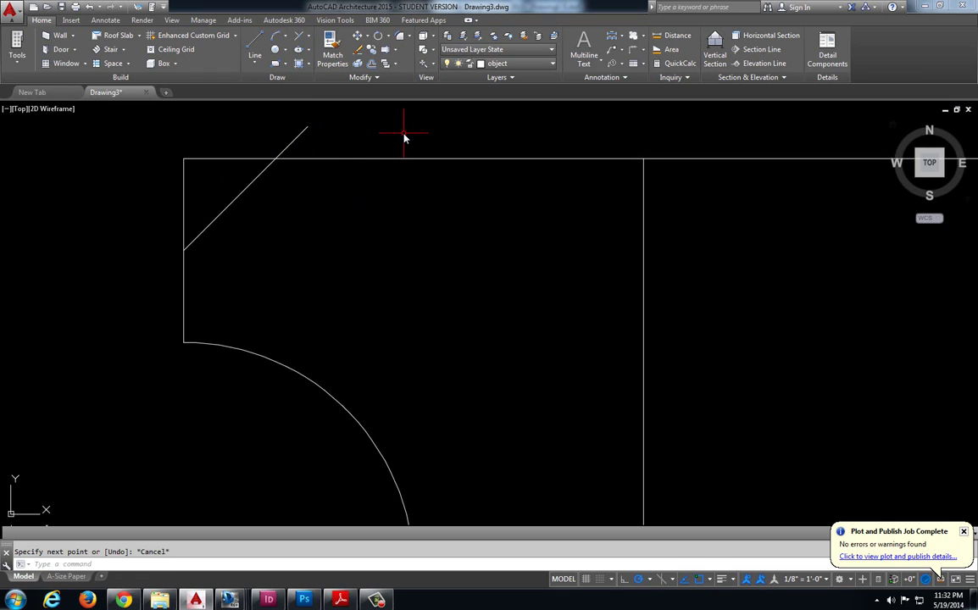
{"action": "type", "text": "tr"}
{"action": "key", "text": "Return"}
{"action": "key", "text": "Return"}
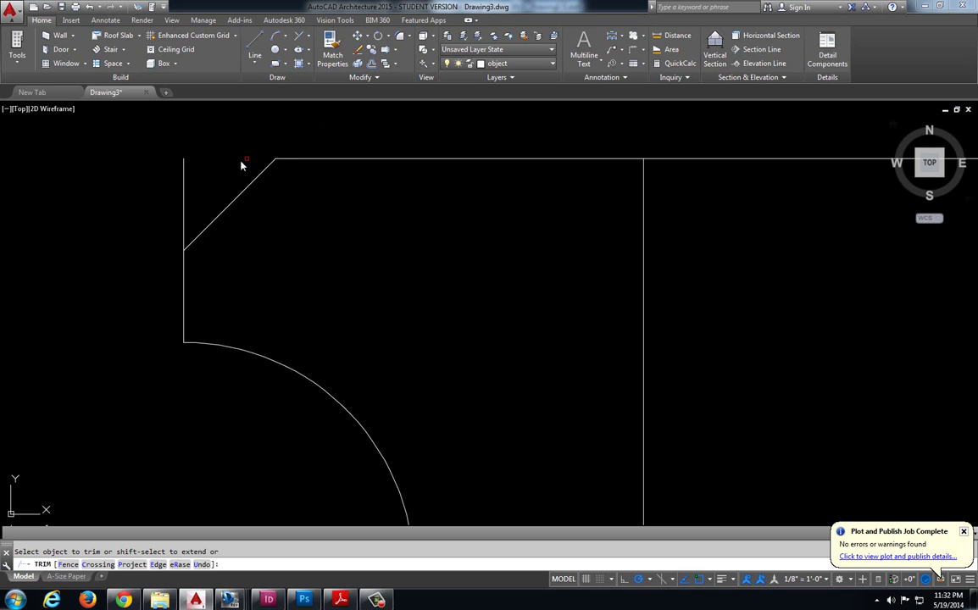
Trim the left edge's stub above the top-left chamfer
{"action": "left_click", "coordinate": [184, 190]}
{"action": "scroll", "coordinate": [435, 254], "scroll_direction": "down", "scroll_amount": 4}
{"action": "key", "text": "Escape"}
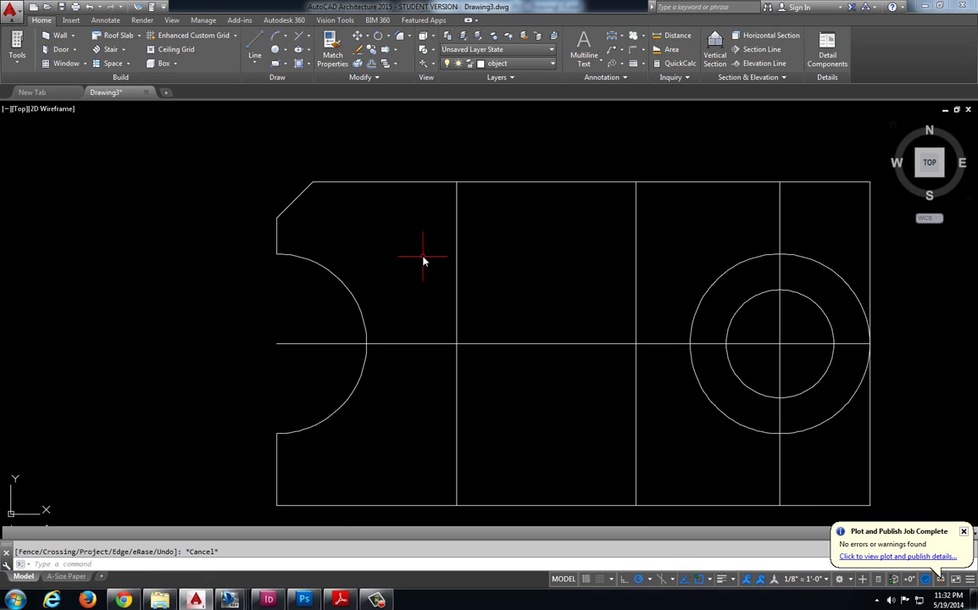
{"action": "mouse_move", "coordinate": [424, 262]}
{"action": "middle_mouse_down"}
{"action": "mouse_move", "coordinate": [415, 238]}
{"action": "mouse_move", "coordinate": [399, 232]}
{"action": "middle_mouse_up"}
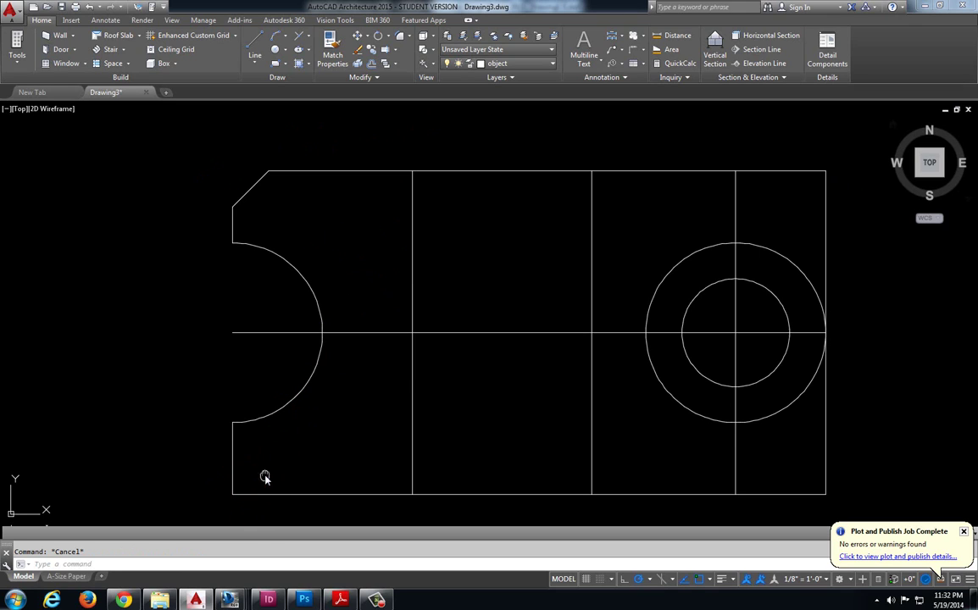
{"action": "middle_click_drag", "start_coordinate": [262, 475], "coordinate": [262, 463]}
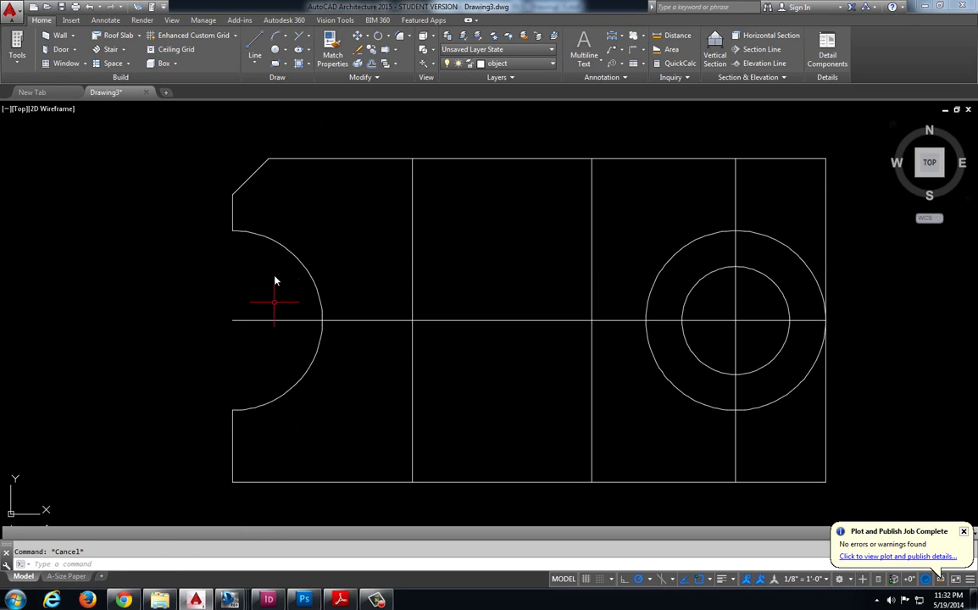
Mirror the chamfer line about the horizontal centre line, keeping the original
{"action": "left_click", "coordinate": [252, 181]}
{"action": "type", "text": "mi"}
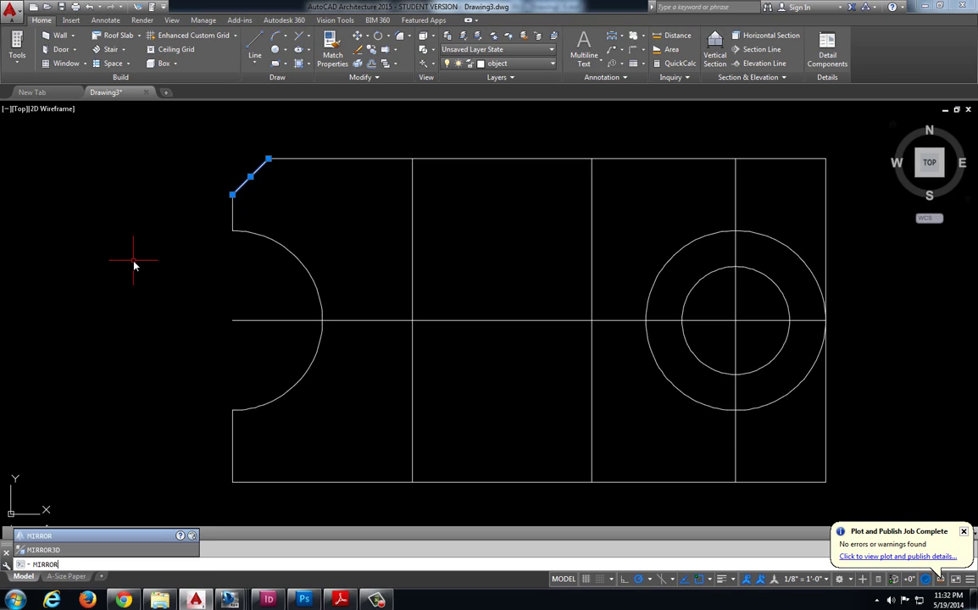
{"action": "key", "text": "Return"}
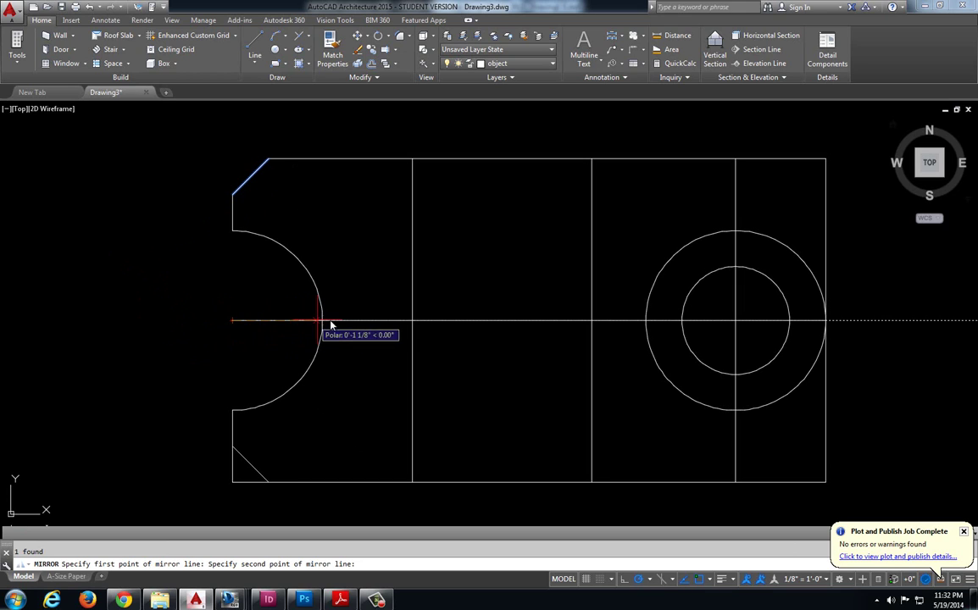
{"action": "left_click", "coordinate": [886, 322]}
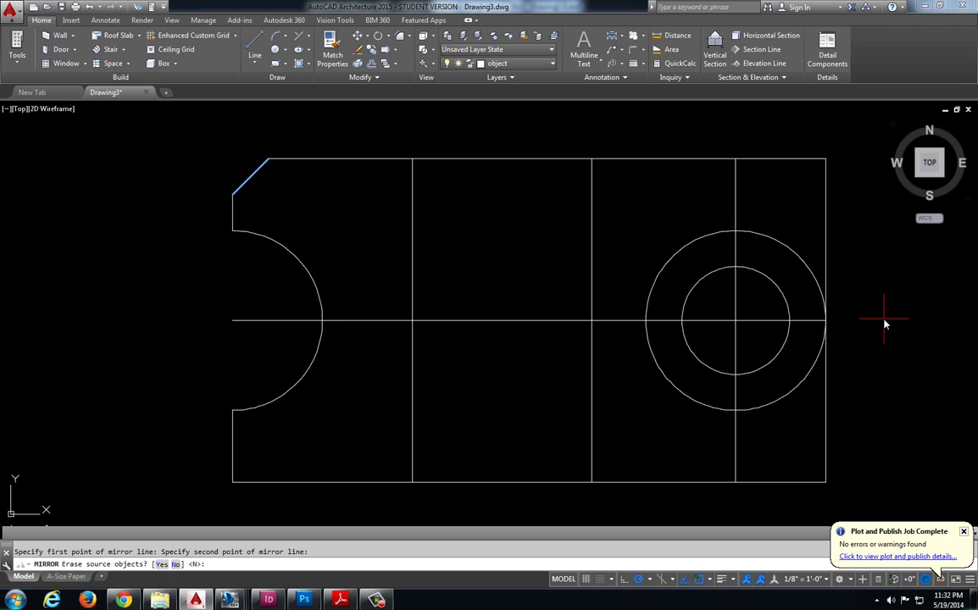
{"action": "key", "text": "Return"}
{"action": "key", "text": "Escape"}
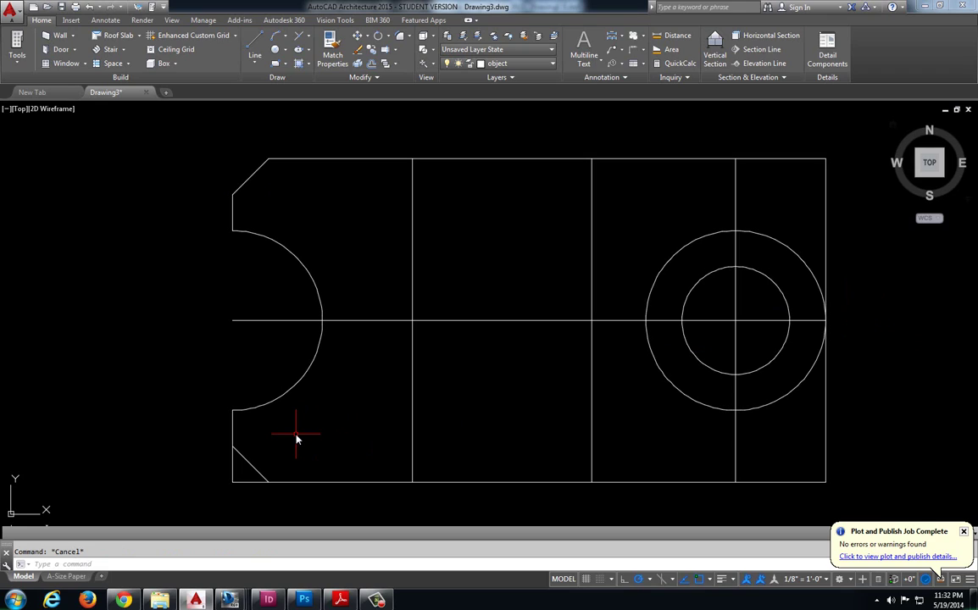
Trim the stub below the bottom-left chamfer and switch back to the Design Review sheet
{"action": "type", "text": "tr"}
{"action": "key", "text": "Return"}
{"action": "key", "text": "Return"}
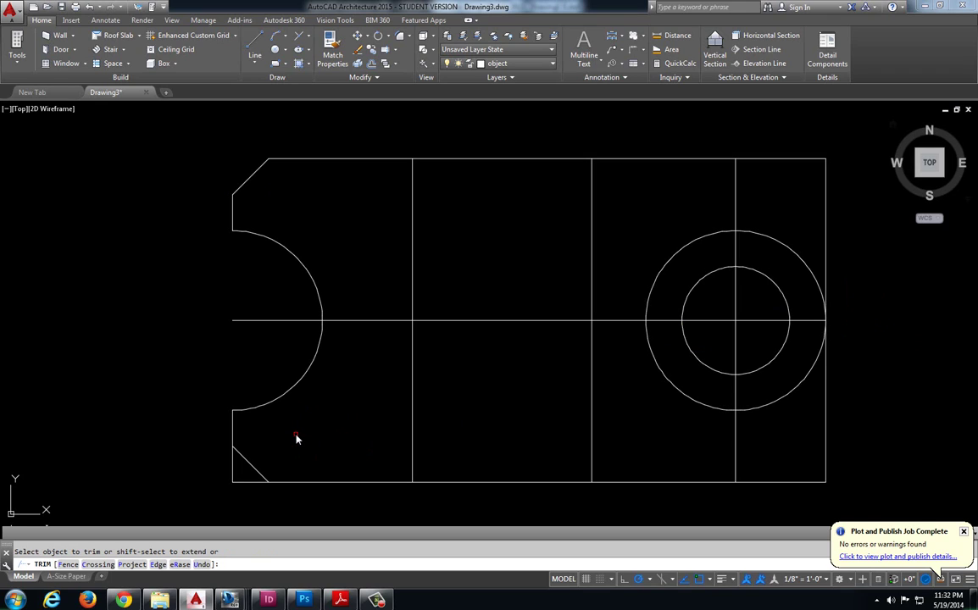
{"action": "left_click", "coordinate": [233, 480]}
{"action": "key", "text": "Escape"}
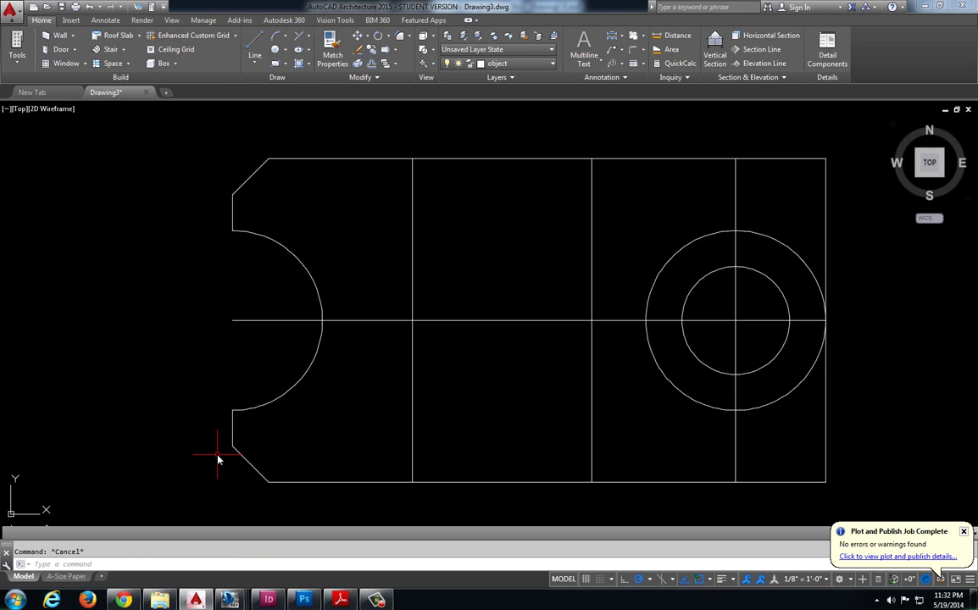
{"action": "key", "text": "alt+Tab"}
{"action": "mouse_move", "coordinate": [437, 371]}
{"action": "middle_mouse_down"}
{"action": "mouse_move", "coordinate": [411, 296]}
{"action": "mouse_move", "coordinate": [418, 245]}
{"action": "middle_mouse_up"}
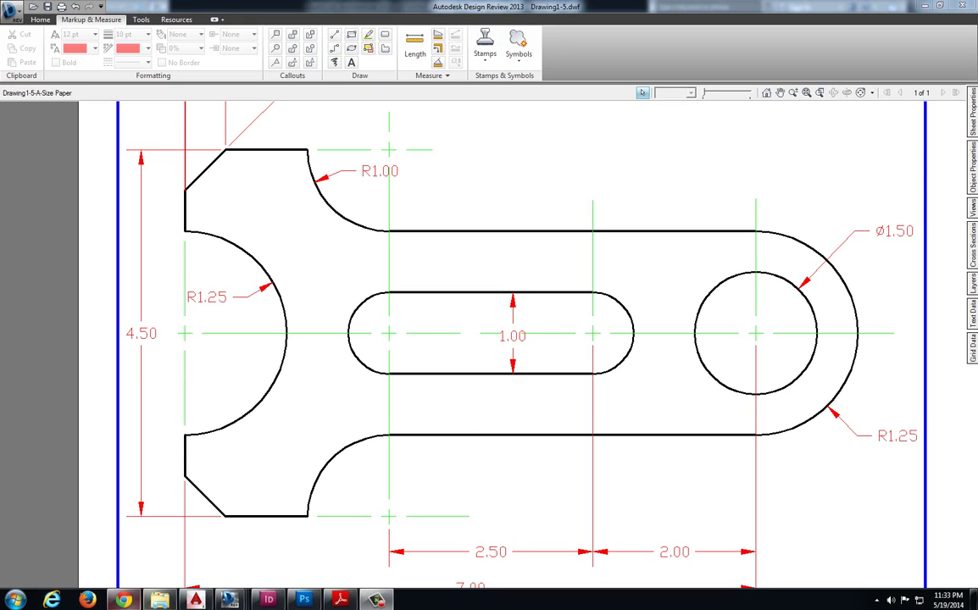
Bring Drawing3 back on screen in AutoCAD
{"action": "left_click", "coordinate": [195, 601]}
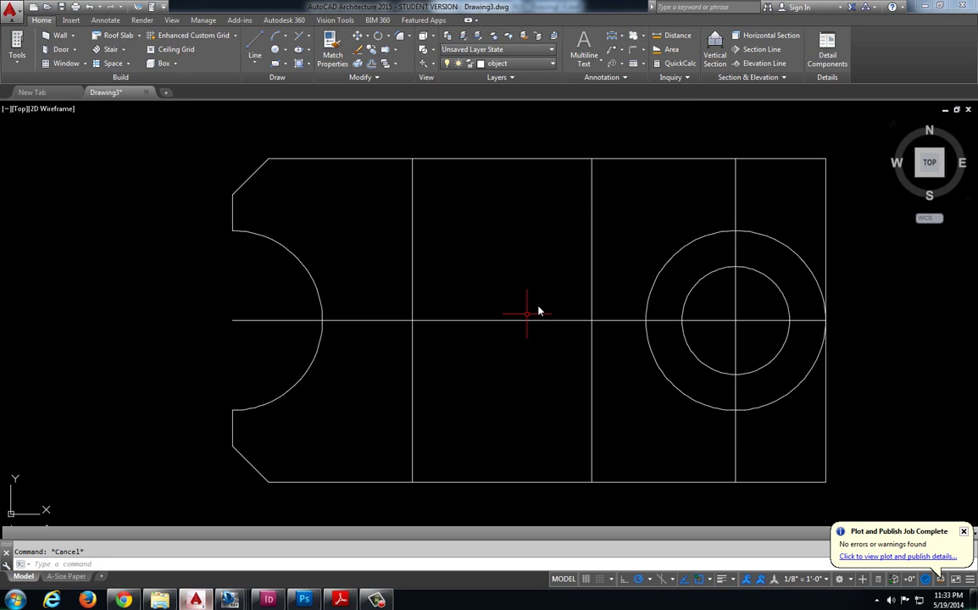
Draw the arm's upper and lower edges from the large circle's top and bottom quadrants to the left vertical line
{"action": "left_click", "coordinate": [254, 48]}
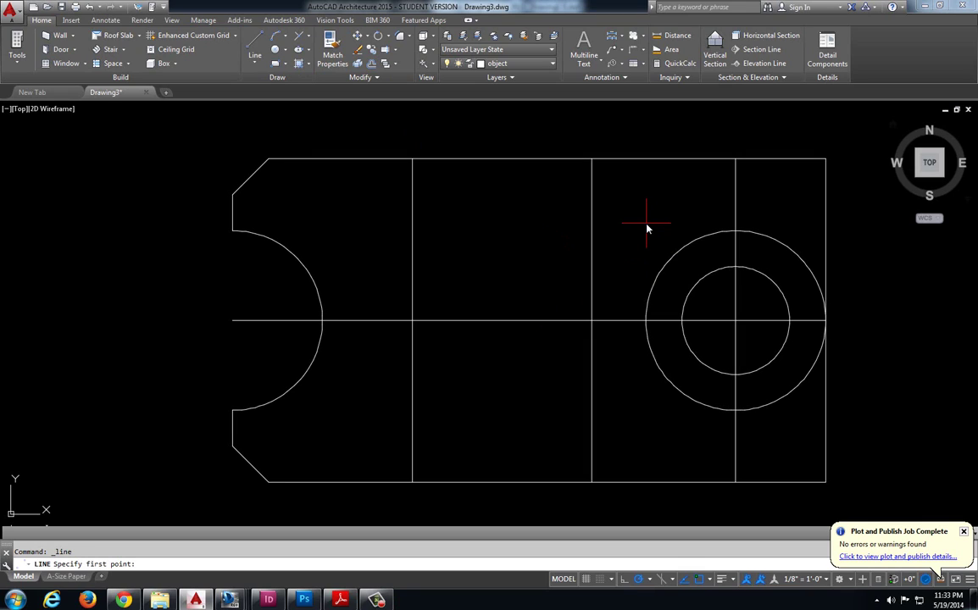
{"action": "left_click", "coordinate": [736, 231]}
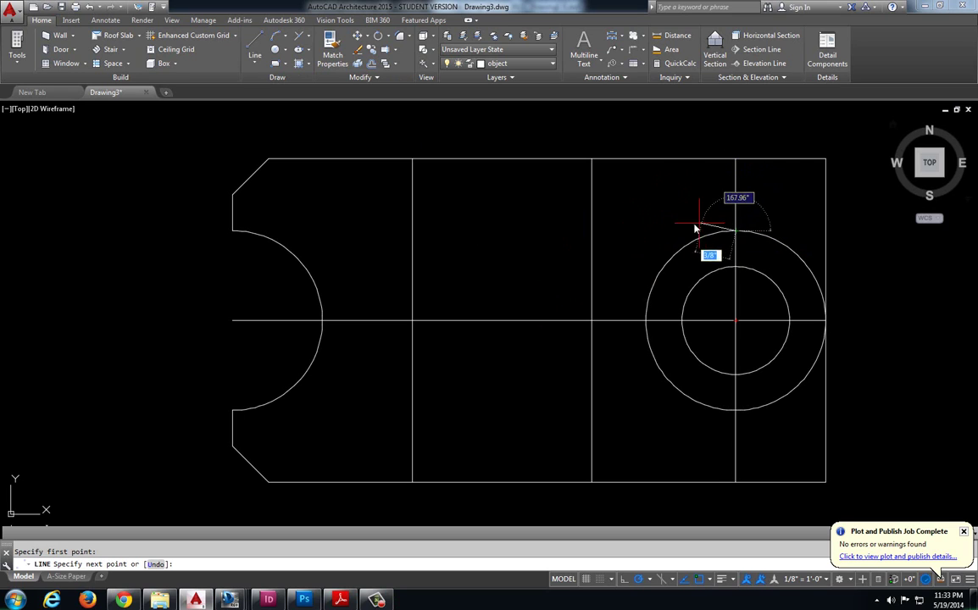
{"action": "left_click", "coordinate": [414, 231]}
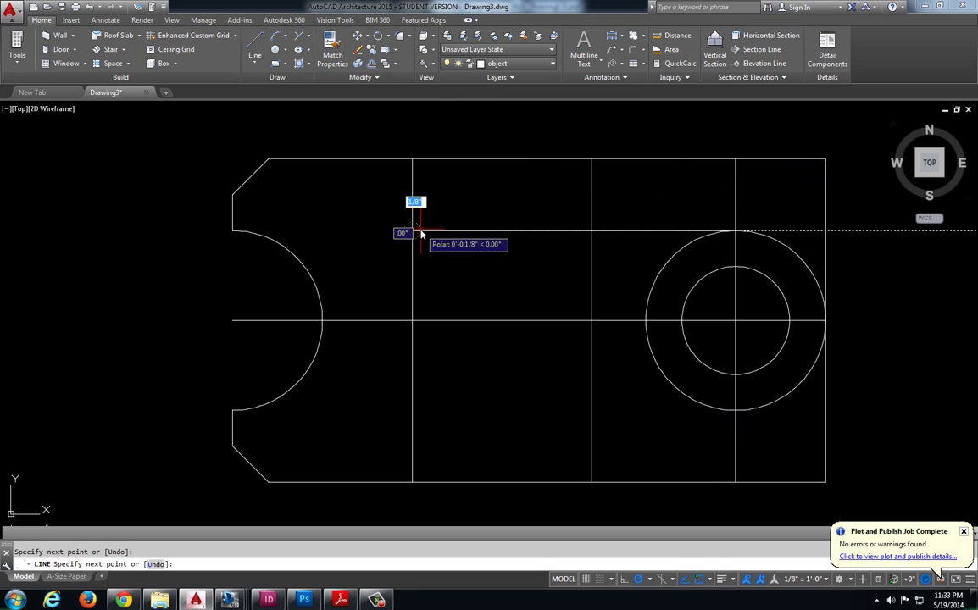
{"action": "key", "text": "Return"}
{"action": "key", "text": "Return"}
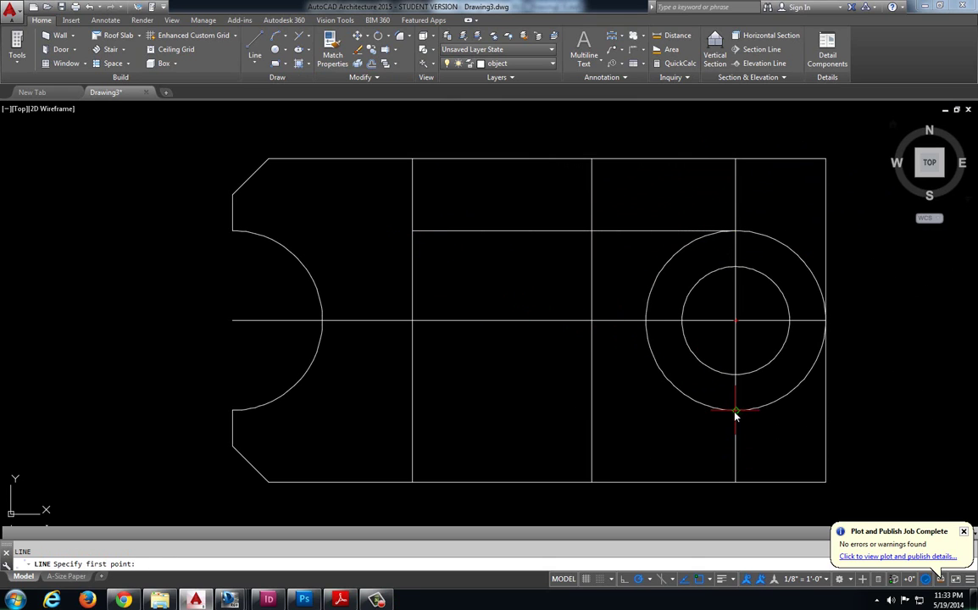
{"action": "left_click", "coordinate": [736, 410]}
{"action": "left_click", "coordinate": [413, 410]}
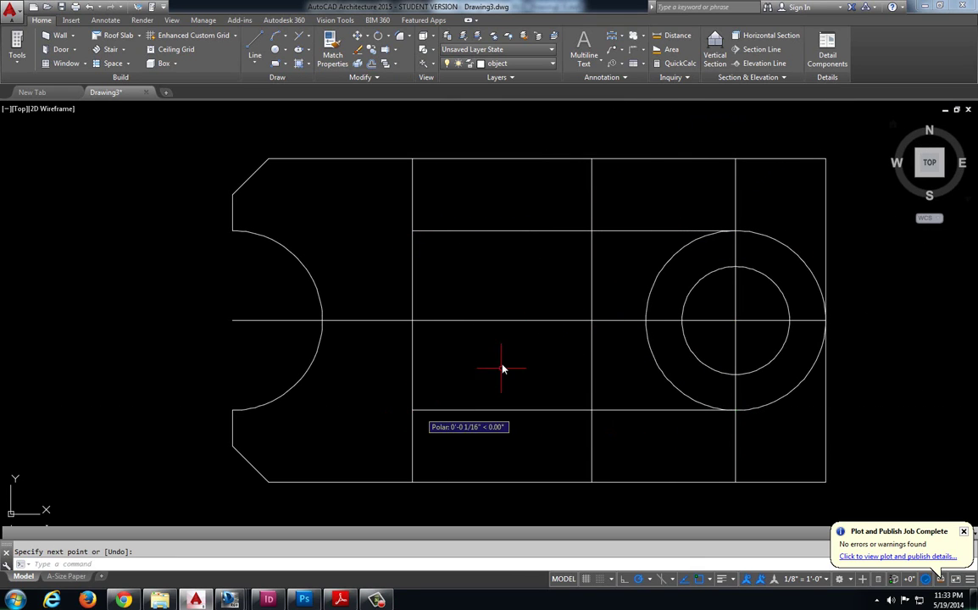
{"action": "key", "text": "Return"}
Trim away the large circle's left half to leave a rounded end, then bring up Design Review
{"action": "type", "text": "tr"}
{"action": "key", "text": "Return"}
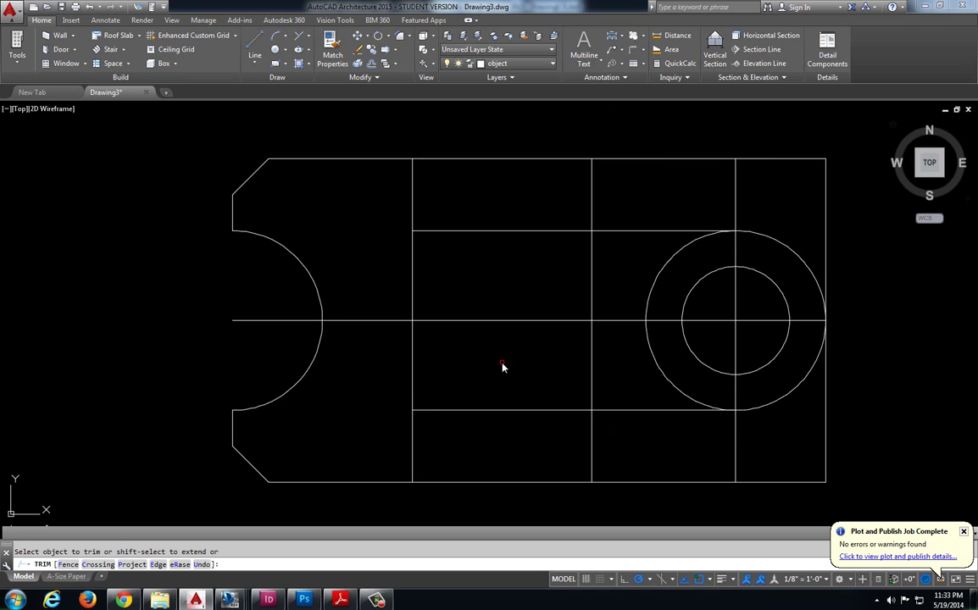
{"action": "left_click", "coordinate": [657, 366]}
{"action": "left_click", "coordinate": [649, 309]}
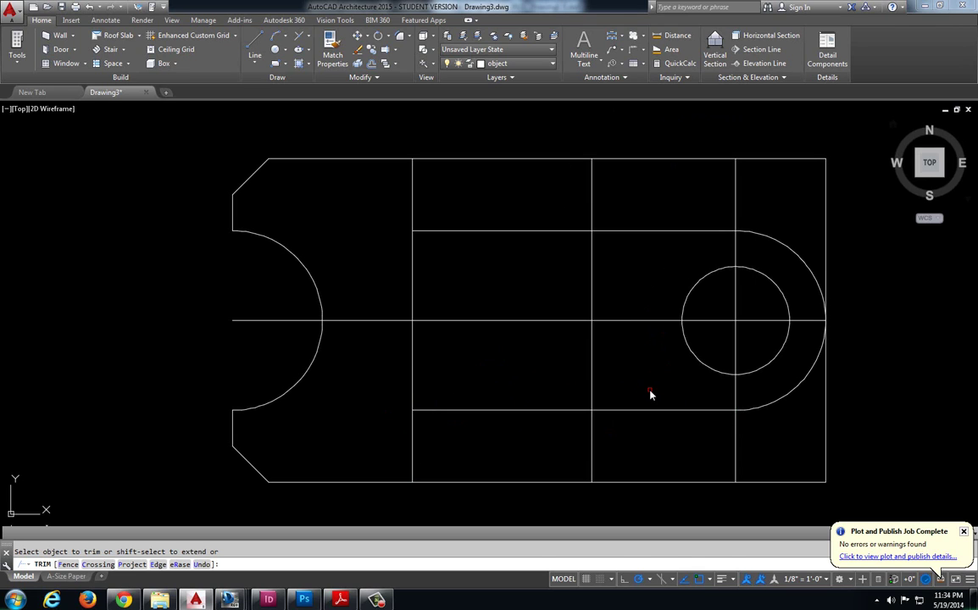
{"action": "key", "text": "alt+Tab"}
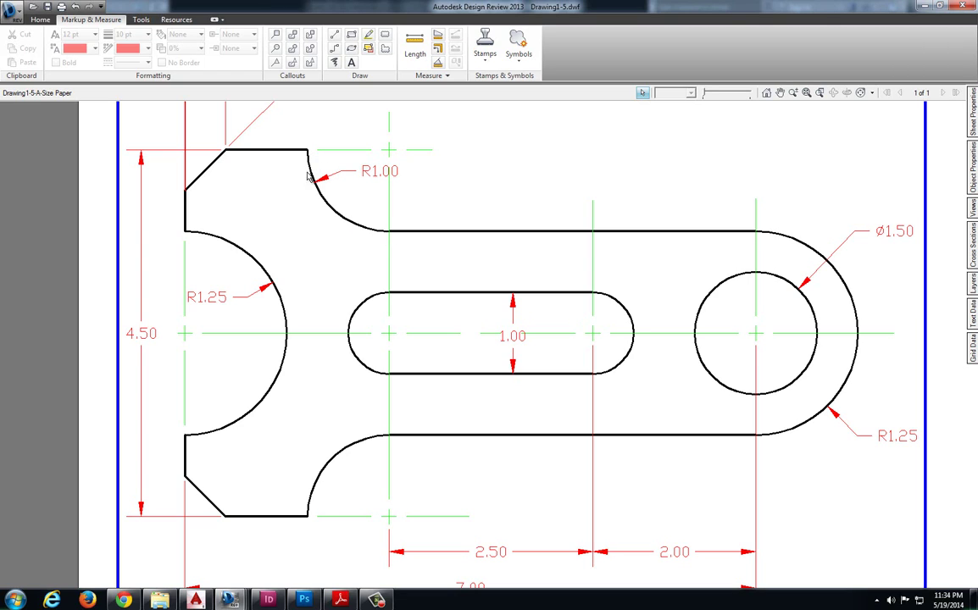
Draw a red markup line at the R1.00 corner of the Adjusting Arm sheet, then go back to AutoCAD
{"action": "middle_click_drag", "start_coordinate": [293, 164], "coordinate": [299, 234]}
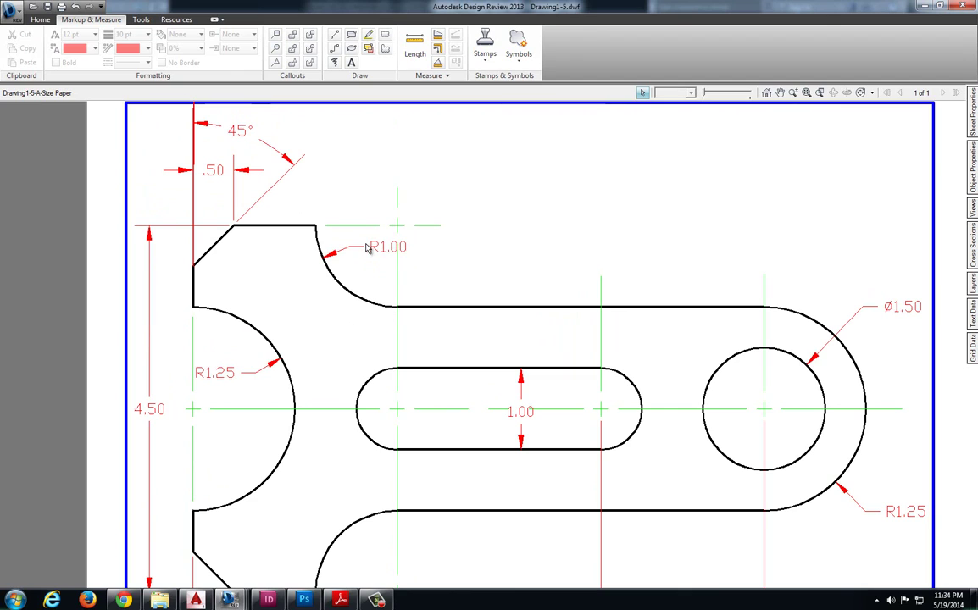
{"action": "left_click", "coordinate": [334, 34]}
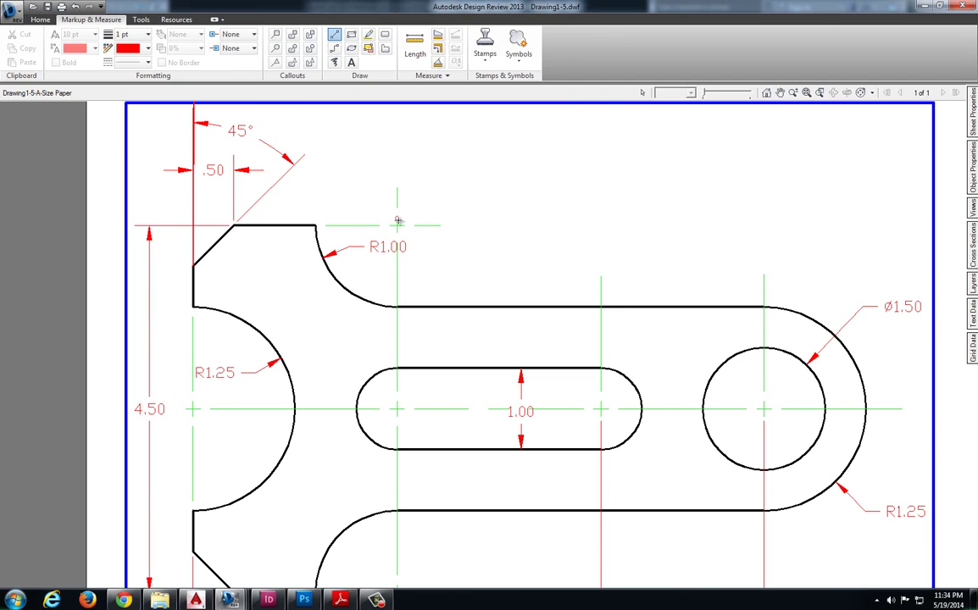
{"action": "left_click_drag", "start_coordinate": [396, 224], "coordinate": [398, 290]}
{"action": "left_click", "coordinate": [397, 224]}
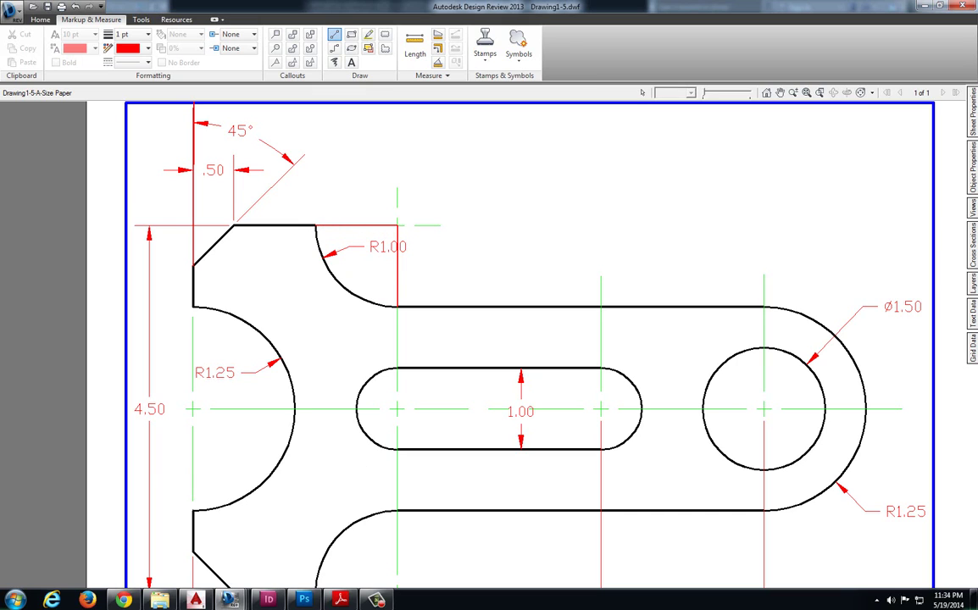
{"action": "left_click", "coordinate": [195, 600]}
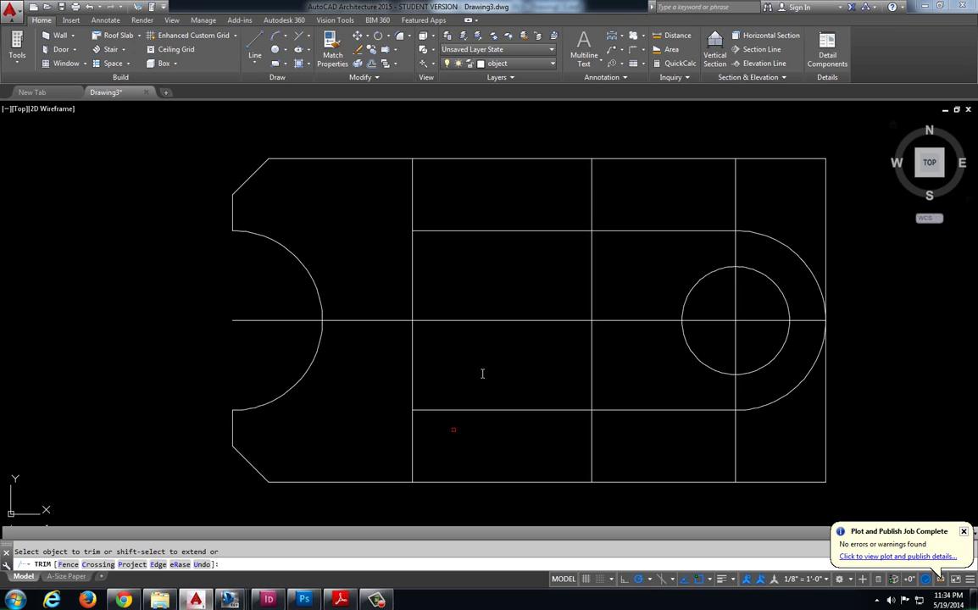
Draw a radius-1 circle centred on the outline's top-left corner
{"action": "left_click", "coordinate": [285, 50]}
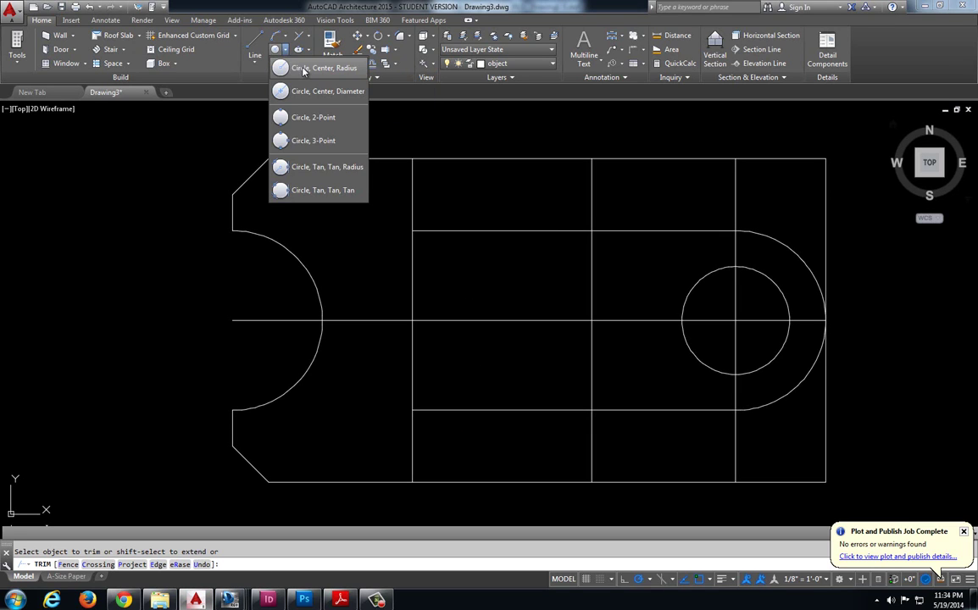
{"action": "left_click", "coordinate": [303, 69]}
{"action": "left_click", "coordinate": [412, 159]}
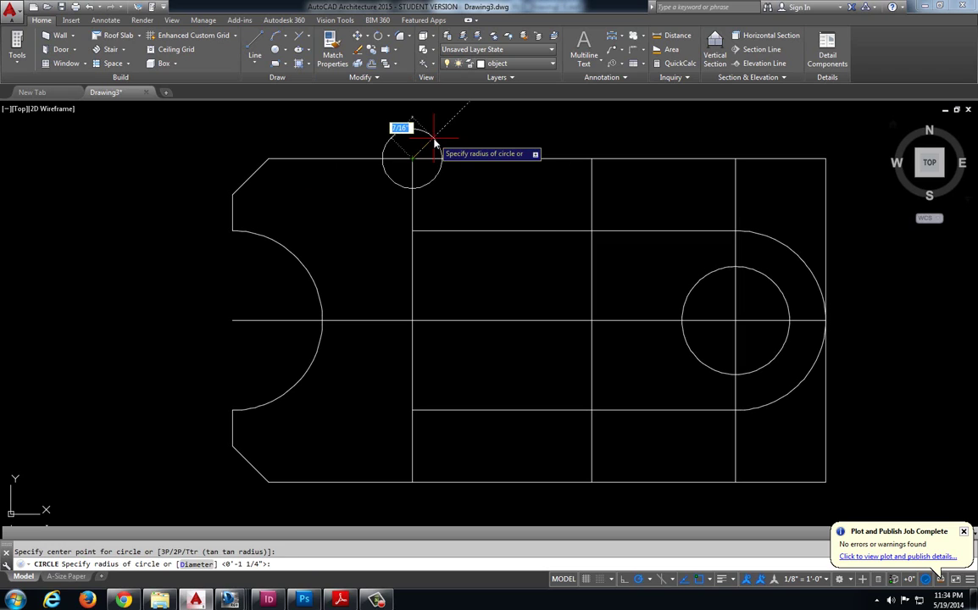
{"action": "type", "text": "1"}
{"action": "key", "text": "Return"}
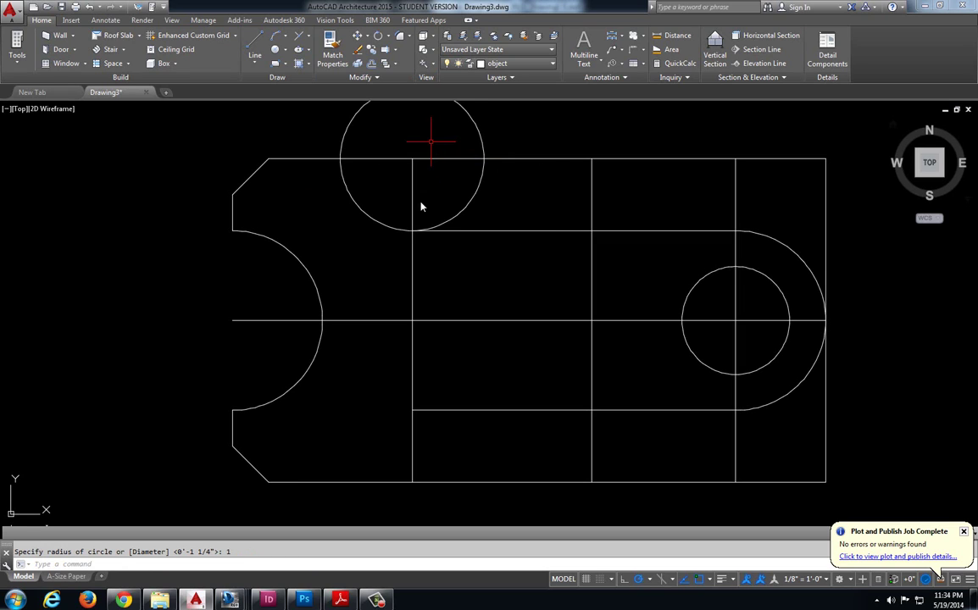
{"action": "middle_click_drag", "start_coordinate": [422, 217], "coordinate": [389, 283]}
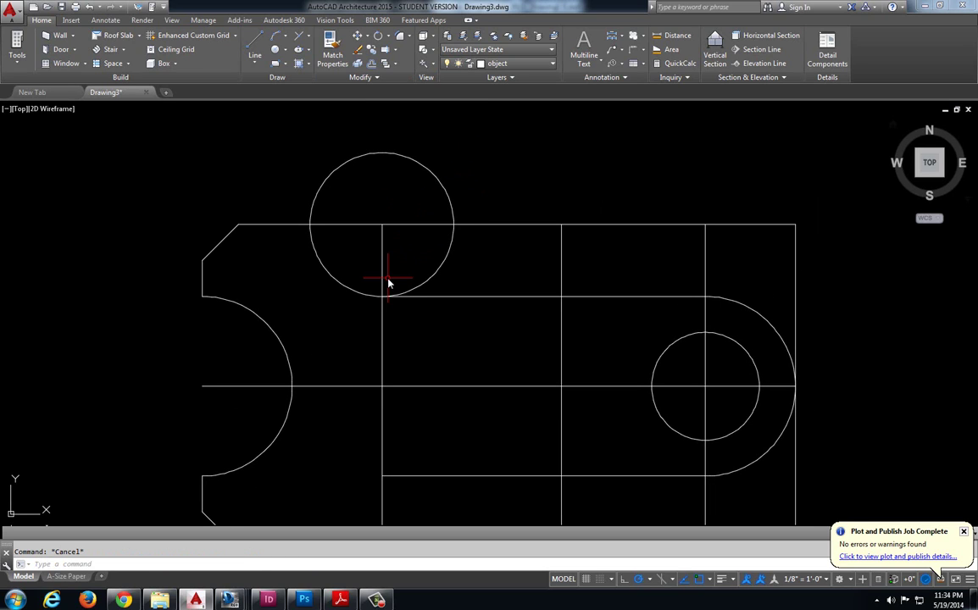
Trim the circle and the top edge to leave the concave R1.00 arc
{"action": "type", "text": "tr"}
{"action": "key", "text": "Return"}
{"action": "key", "text": "Return"}
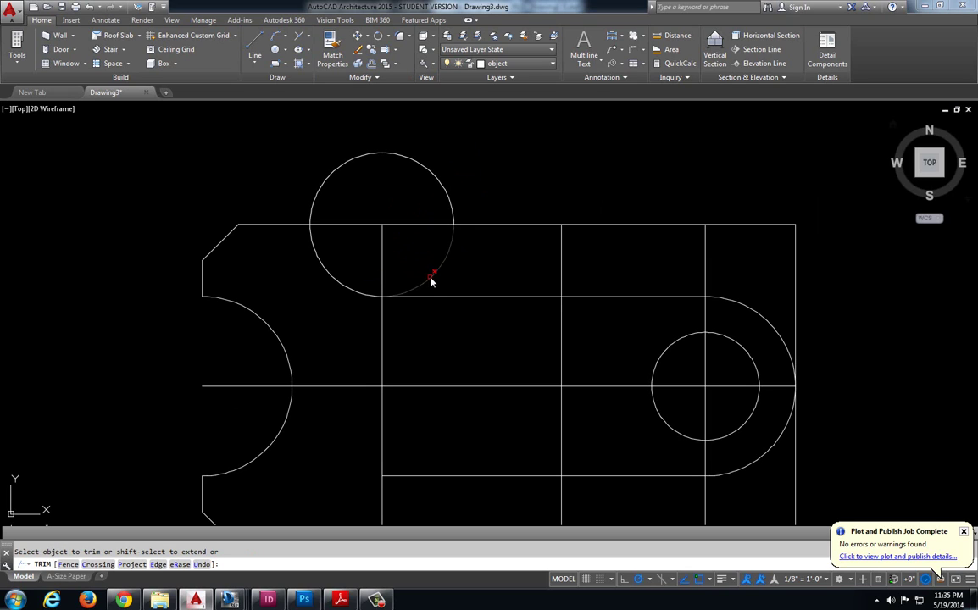
{"action": "left_click", "coordinate": [430, 277]}
{"action": "left_click", "coordinate": [449, 201]}
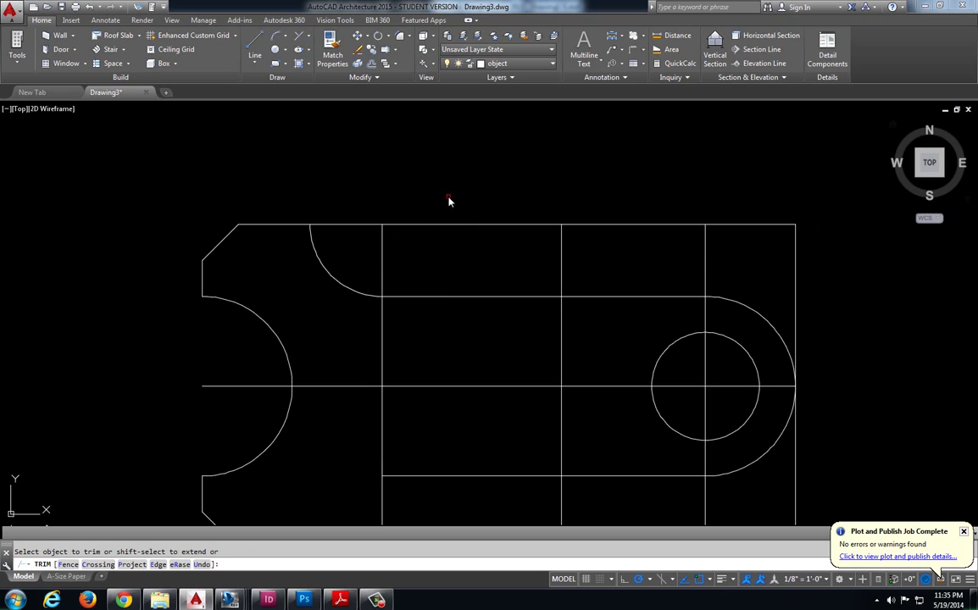
{"action": "left_click", "coordinate": [348, 224]}
{"action": "scroll", "coordinate": [437, 212], "scroll_direction": "down", "scroll_amount": 2}
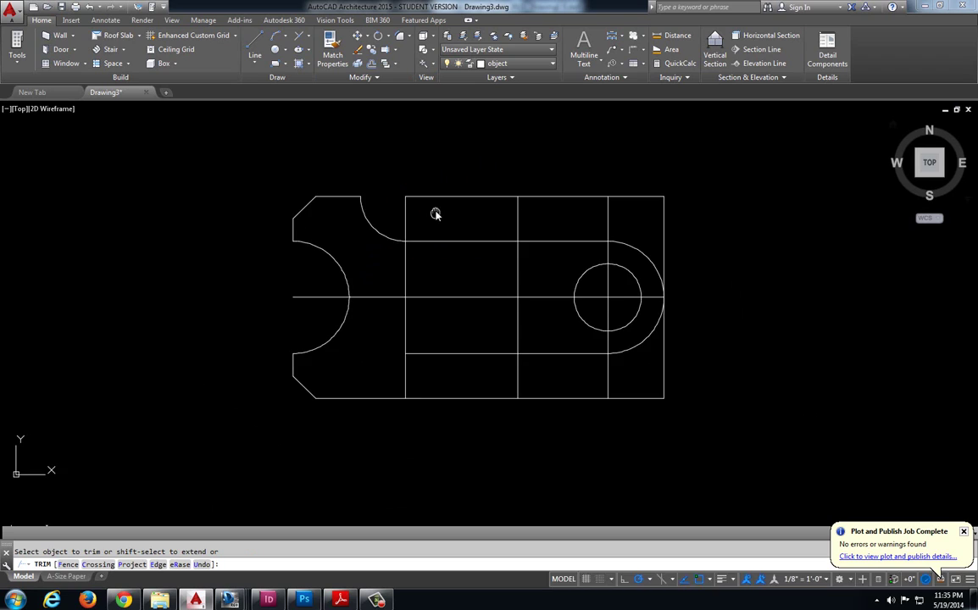
{"action": "scroll", "coordinate": [398, 226], "scroll_direction": "up", "scroll_amount": 2}
{"action": "key", "text": "Escape"}
Mirror the R1.00 arc about the horizontal centre line, keeping the original
{"action": "middle_click_drag", "start_coordinate": [365, 246], "coordinate": [363, 225]}
{"action": "left_click", "coordinate": [363, 225]}
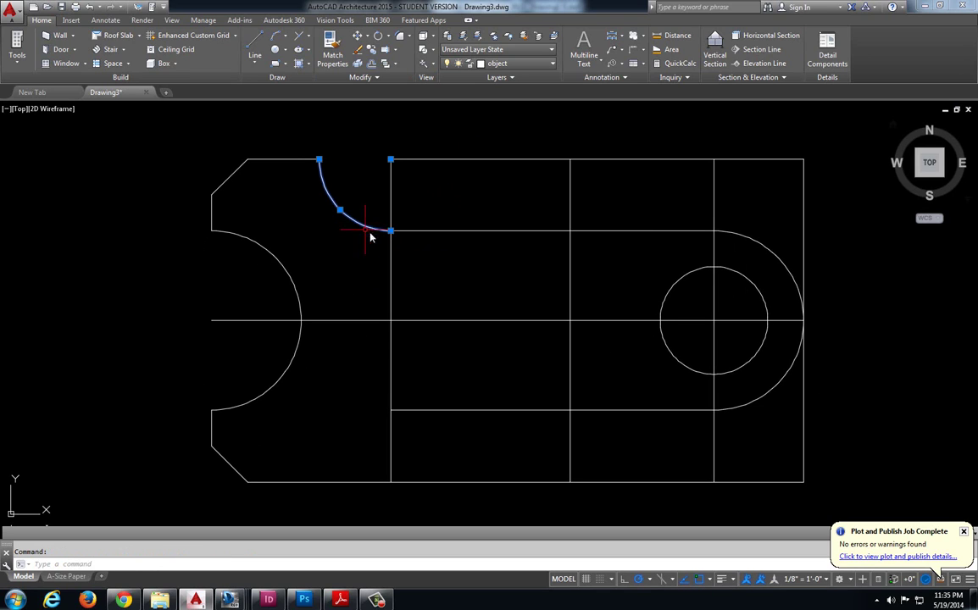
{"action": "type", "text": "mirror"}
{"action": "key", "text": "Return"}
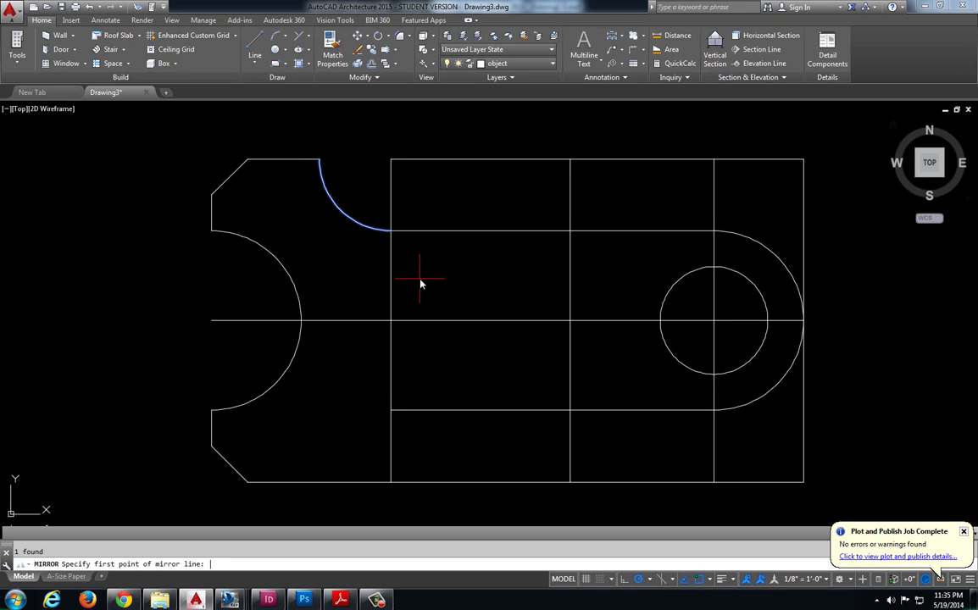
{"action": "left_click", "coordinate": [391, 320]}
{"action": "left_click", "coordinate": [426, 322]}
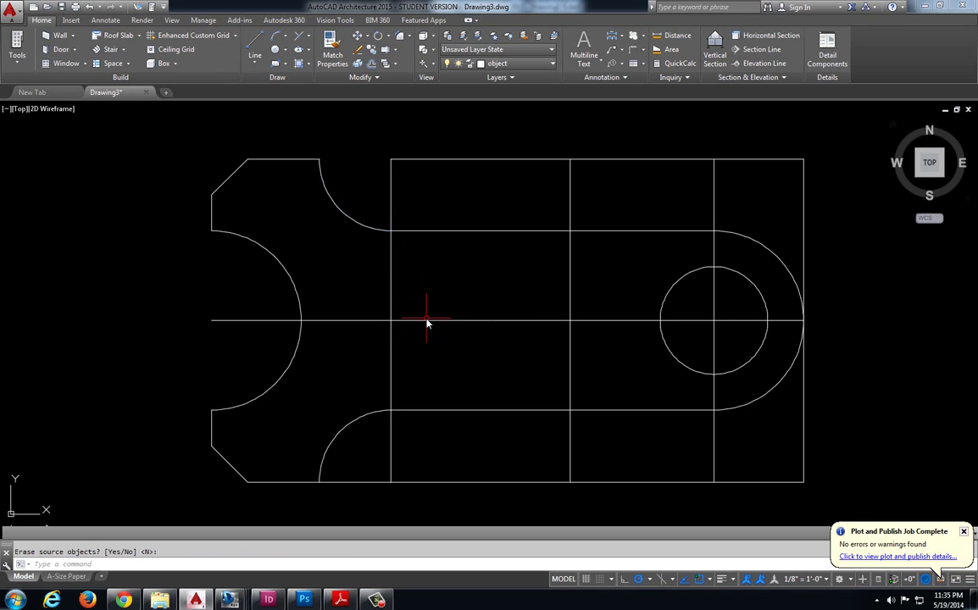
{"action": "key", "text": "Return"}
{"action": "type", "text": "tr"}
{"action": "key", "text": "Return"}
{"action": "key", "text": "Return"}
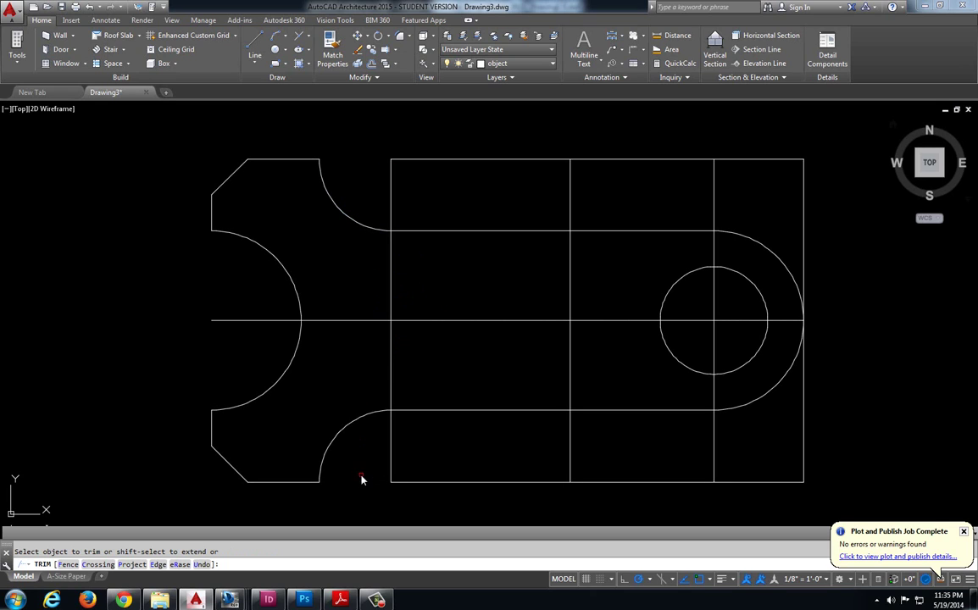
{"action": "key", "text": "Escape"}
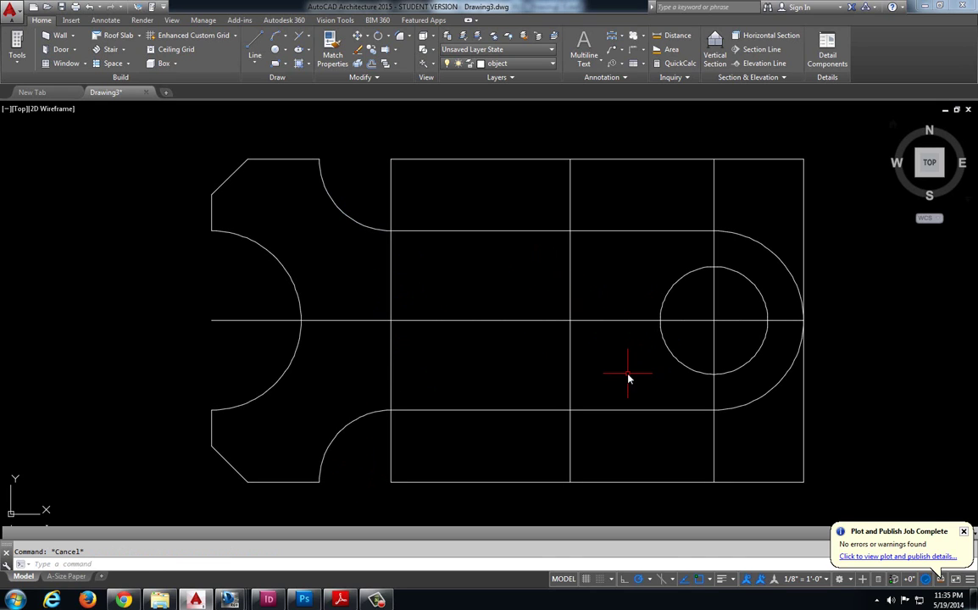
Highlight the slot's left end in yellow and draw a vertical red line through it on the reference sheet
{"action": "key", "text": "alt+Tab"}
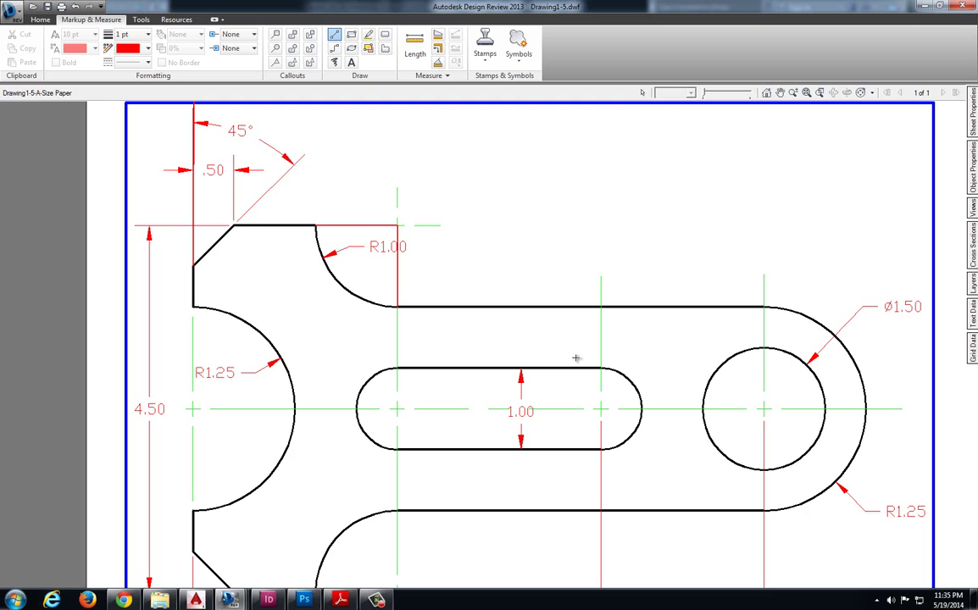
{"action": "scroll", "coordinate": [575, 360], "scroll_direction": "down", "scroll_amount": 3}
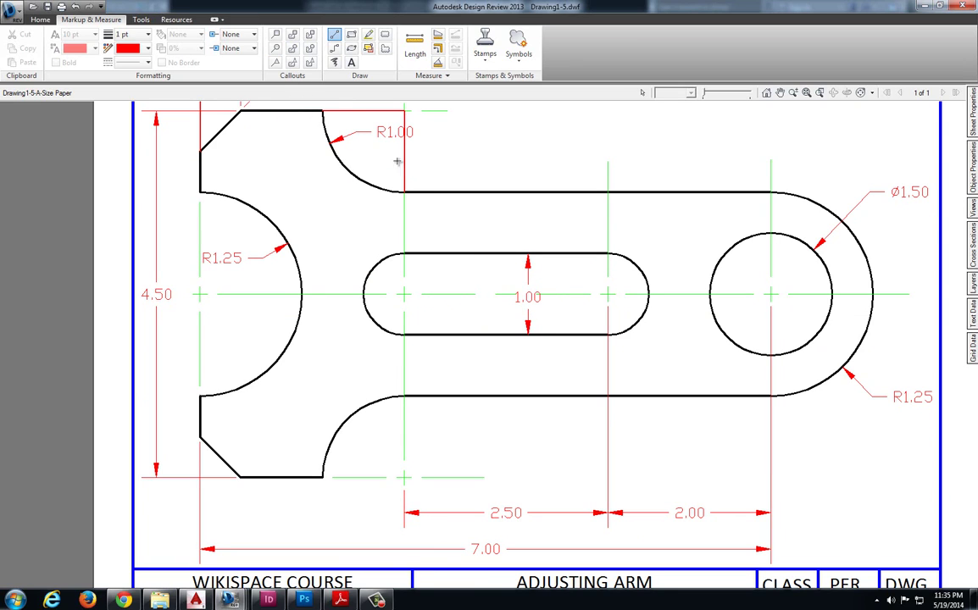
{"action": "left_click", "coordinate": [368, 34]}
{"action": "mouse_move", "coordinate": [408, 247]}
{"action": "left_mouse_down"}
{"action": "mouse_move", "coordinate": [389, 252]}
{"action": "mouse_move", "coordinate": [367, 309]}
{"action": "mouse_move", "coordinate": [406, 334]}
{"action": "mouse_move", "coordinate": [447, 288]}
{"action": "mouse_move", "coordinate": [360, 245]}
{"action": "mouse_move", "coordinate": [356, 288]}
{"action": "mouse_move", "coordinate": [373, 306]}
{"action": "left_mouse_up"}
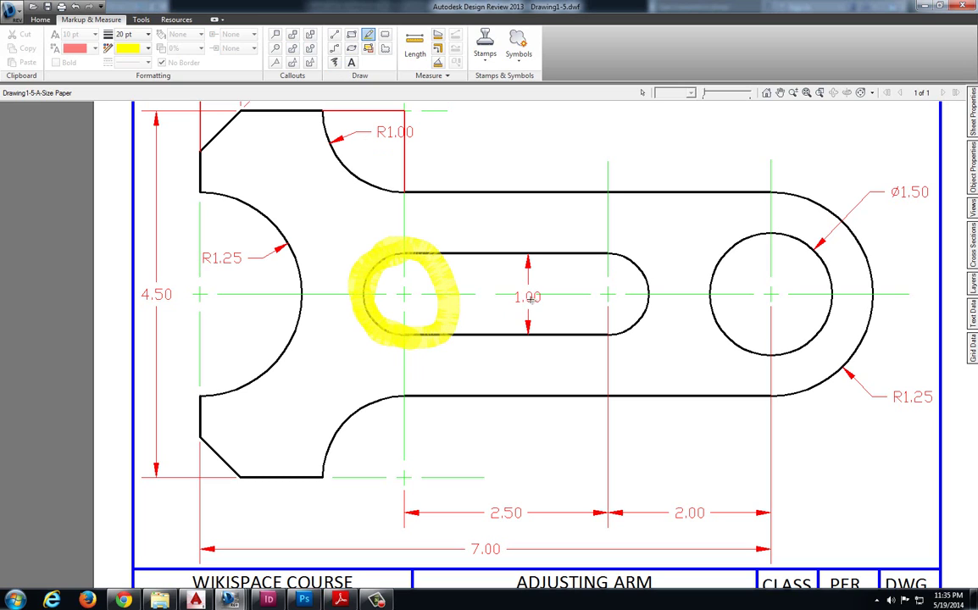
{"action": "left_click", "coordinate": [334, 34]}
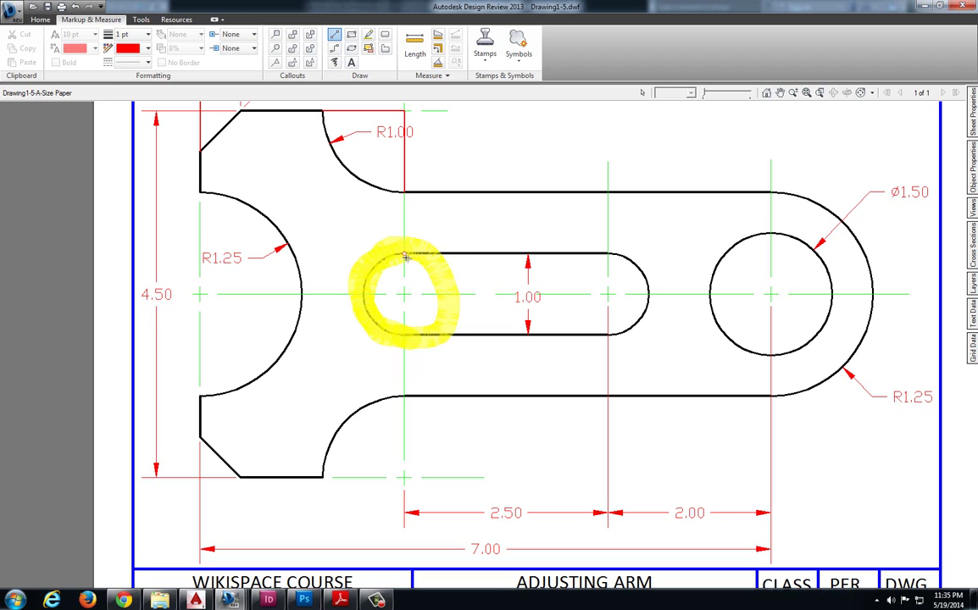
{"action": "left_click_drag", "start_coordinate": [400, 254], "coordinate": [402, 339]}
{"action": "key", "text": "alt+Tab"}
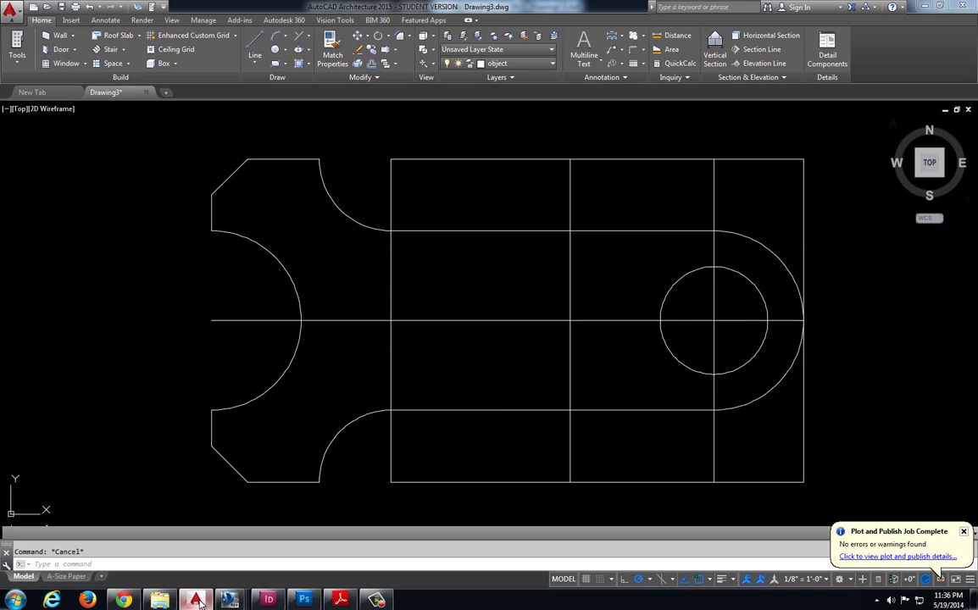
Draw 1-unit-diameter circles at the slot's left and middle intersections, undoing an oversized one
{"action": "left_click", "coordinate": [285, 49]}
{"action": "left_click", "coordinate": [319, 92]}
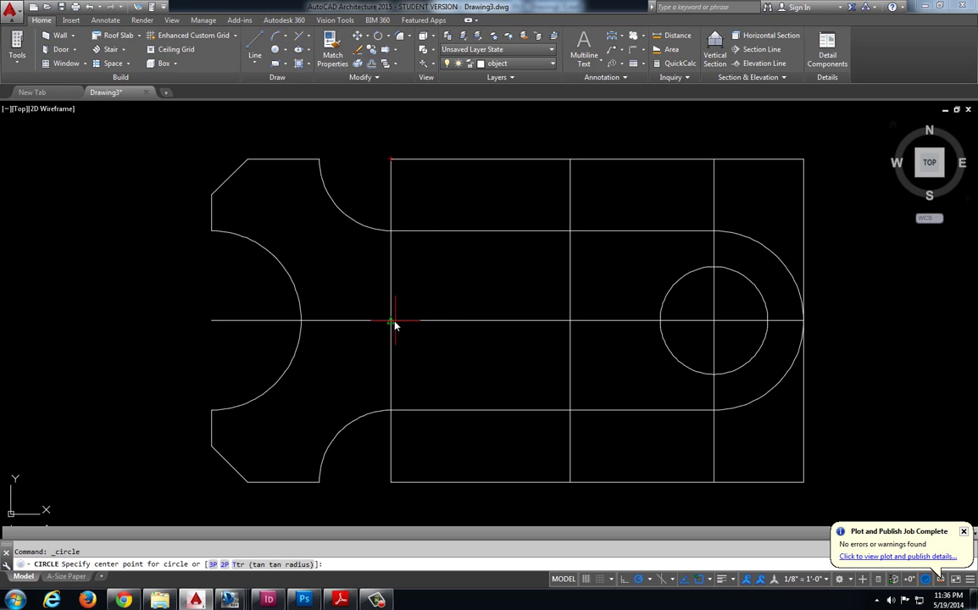
{"action": "left_click", "coordinate": [391, 320]}
{"action": "type", "text": "1"}
{"action": "key", "text": "Return"}
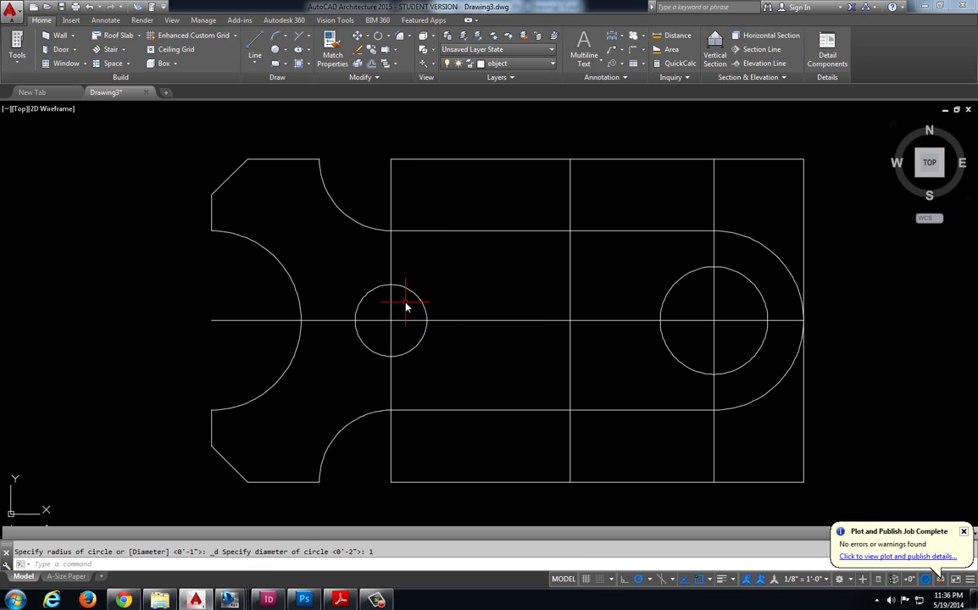
{"action": "key", "text": "Return"}
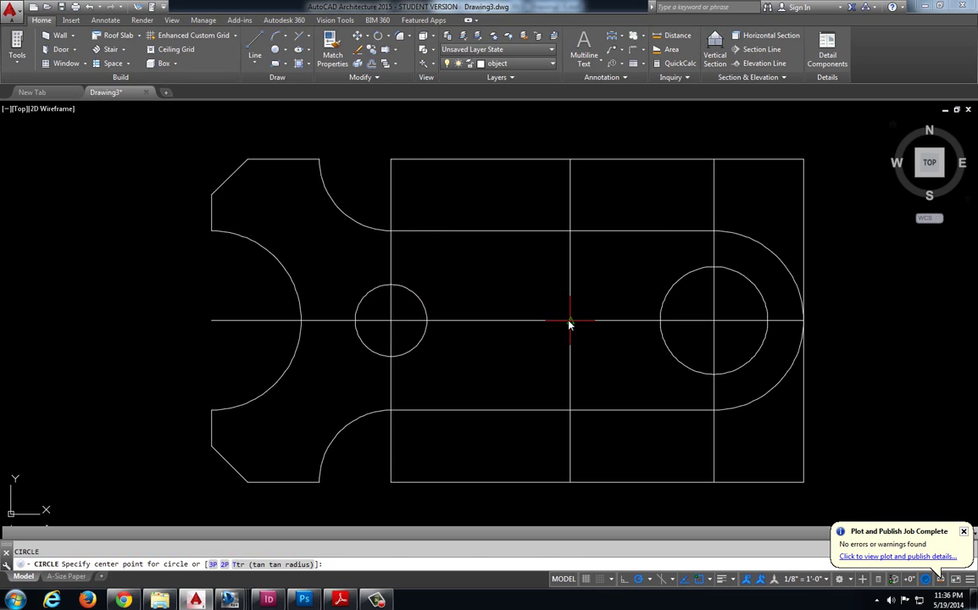
{"action": "left_click", "coordinate": [569, 320]}
{"action": "type", "text": "1"}
{"action": "key", "text": "Return"}
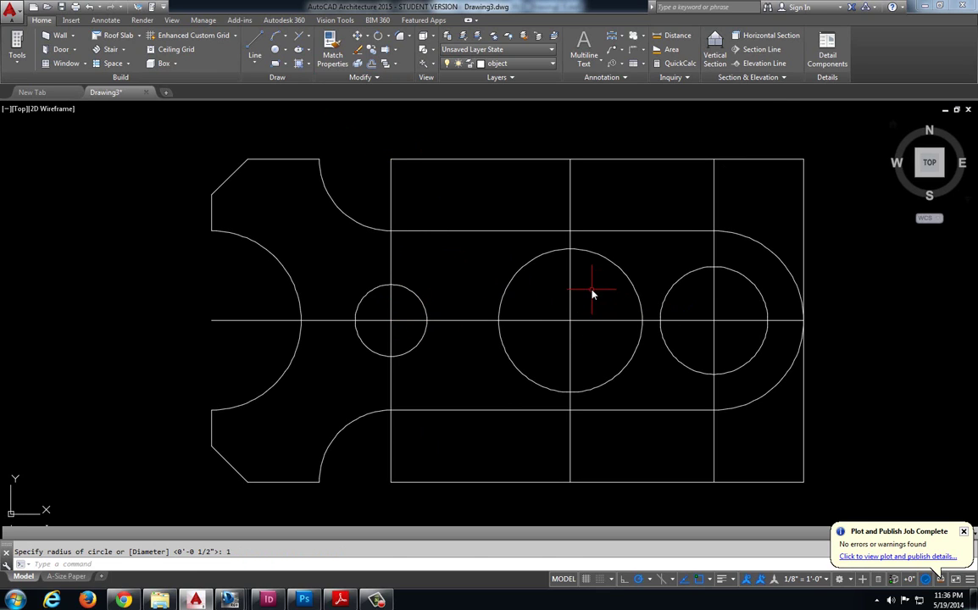
{"action": "key", "text": "ctrl+z"}
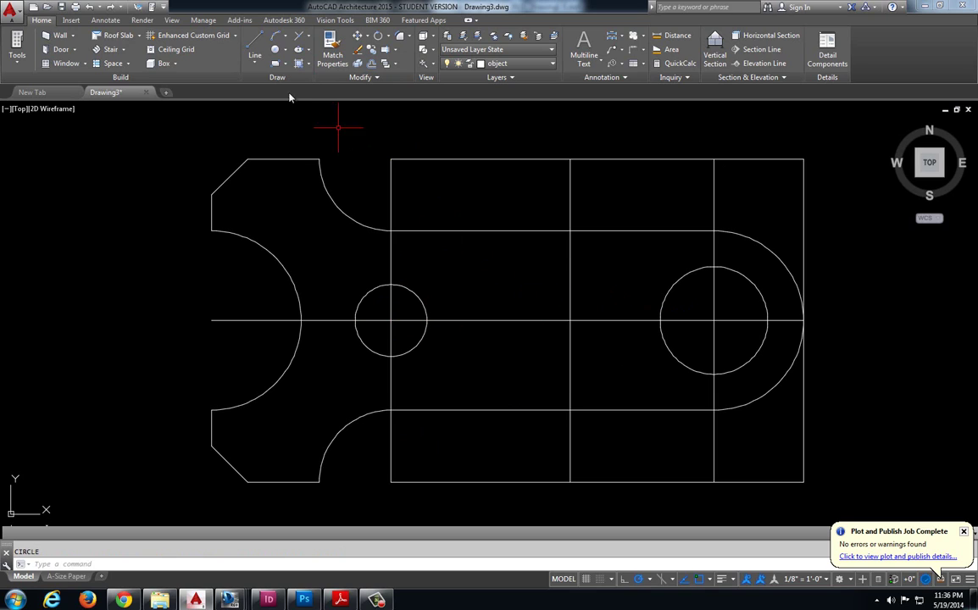
{"action": "left_click", "coordinate": [287, 54]}
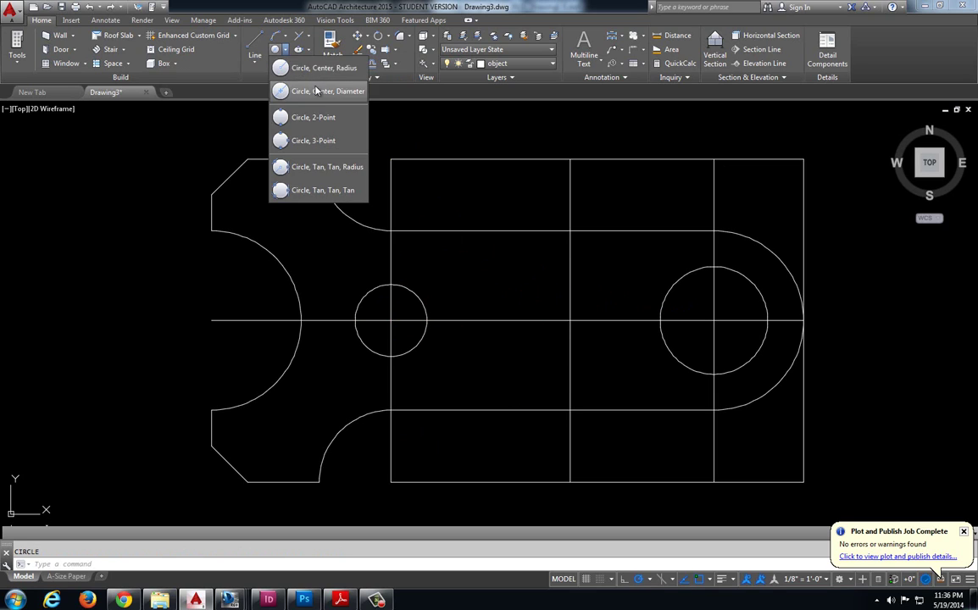
{"action": "left_click", "coordinate": [292, 89]}
{"action": "left_click", "coordinate": [570, 321]}
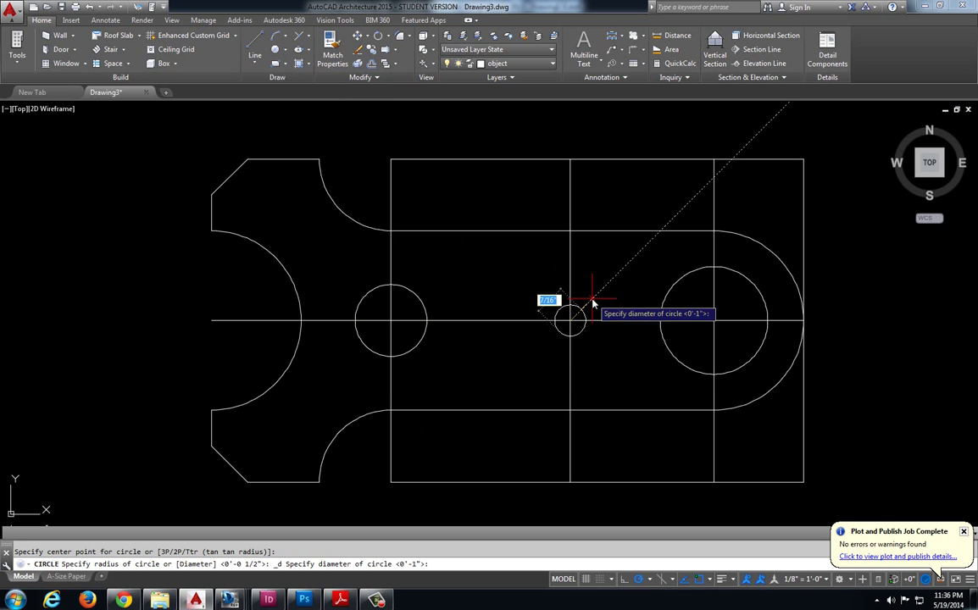
{"action": "type", "text": "1"}
{"action": "key", "text": "Return"}
Draw the slot's top and bottom lines between the two circles
{"action": "left_click", "coordinate": [254, 46]}
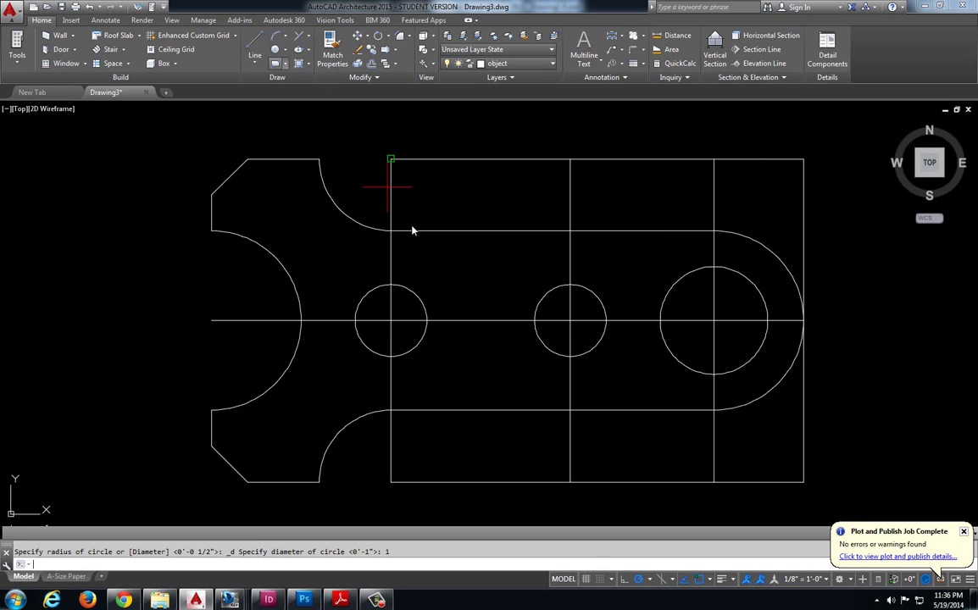
{"action": "left_click", "coordinate": [391, 320]}
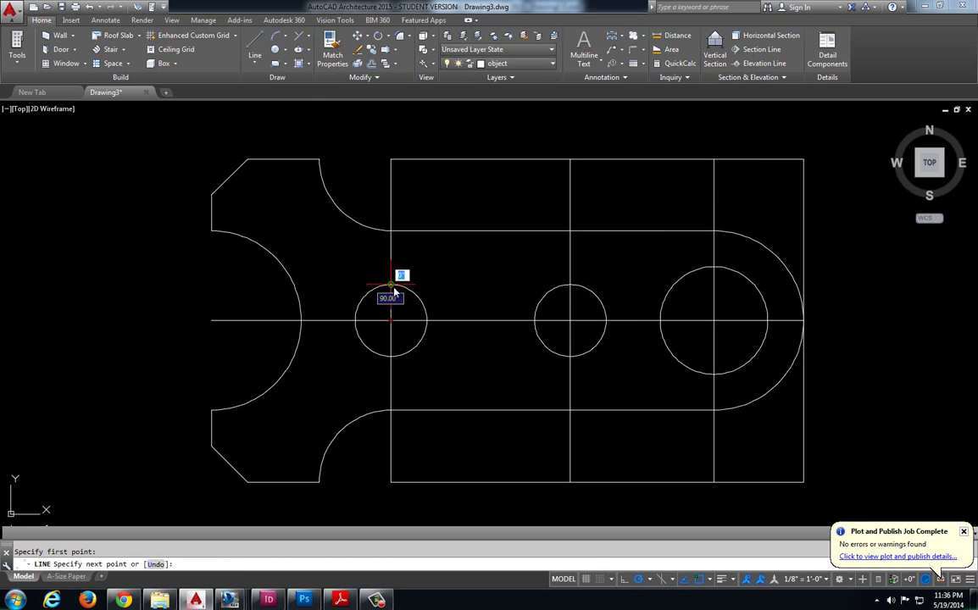
{"action": "left_click", "coordinate": [570, 285]}
{"action": "key", "text": "Return"}
{"action": "key", "text": "Return"}
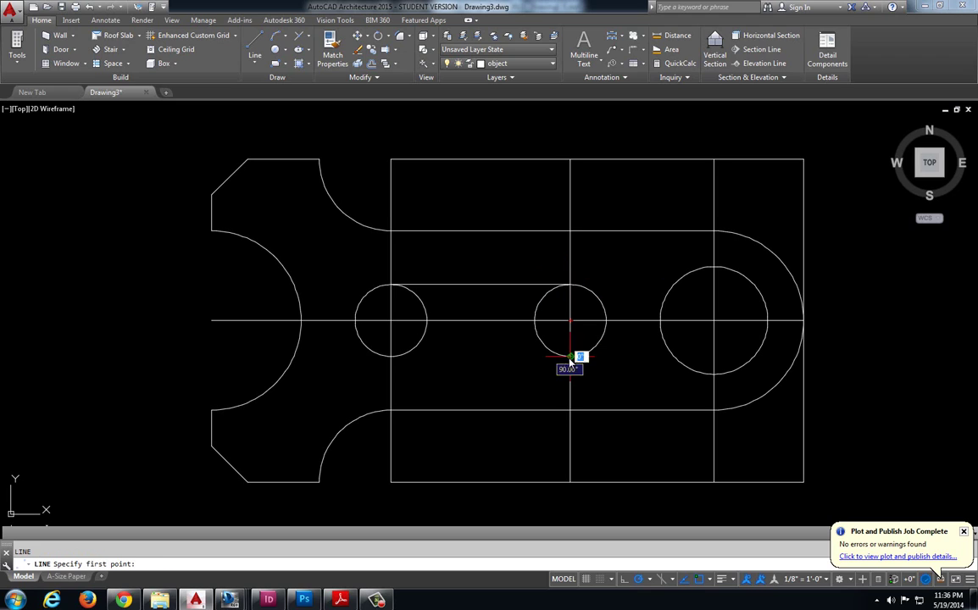
{"action": "left_click", "coordinate": [570, 356]}
{"action": "left_click", "coordinate": [391, 356]}
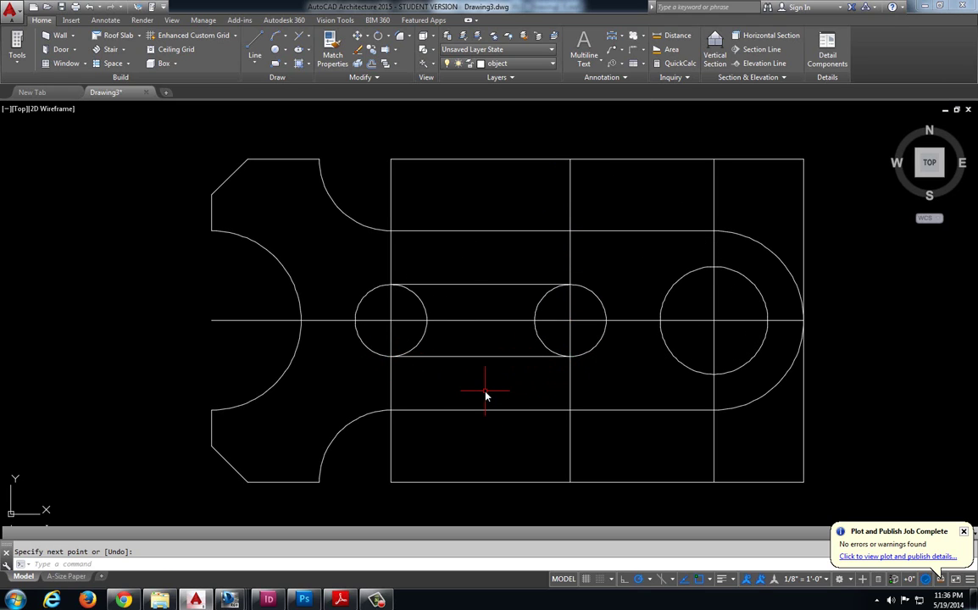
{"action": "key", "text": "Escape"}
Trim away the circle arcs inside the slot
{"action": "type", "text": "tr"}
{"action": "key", "text": "Return"}
{"action": "key", "text": "Return"}
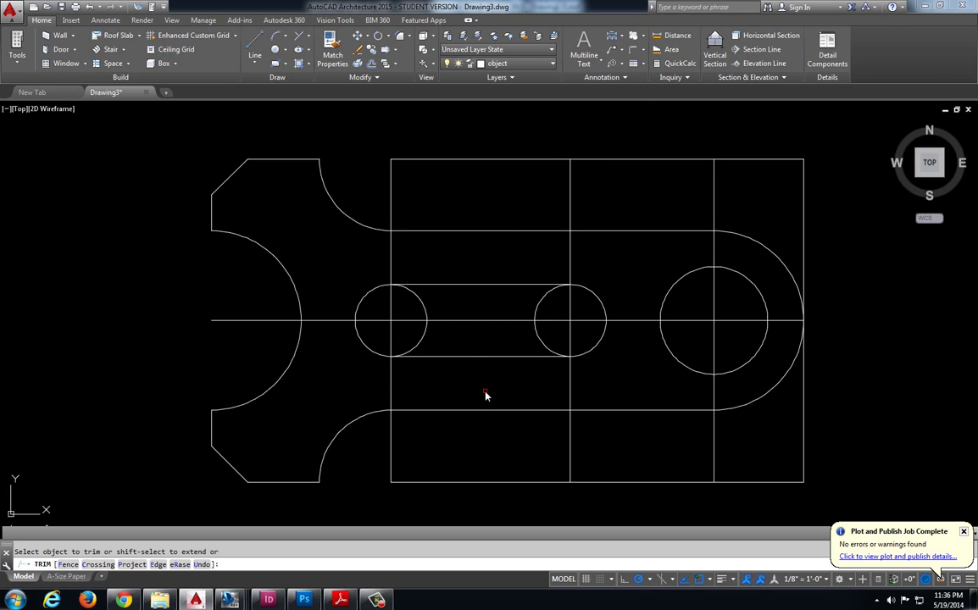
{"action": "left_click", "coordinate": [427, 323]}
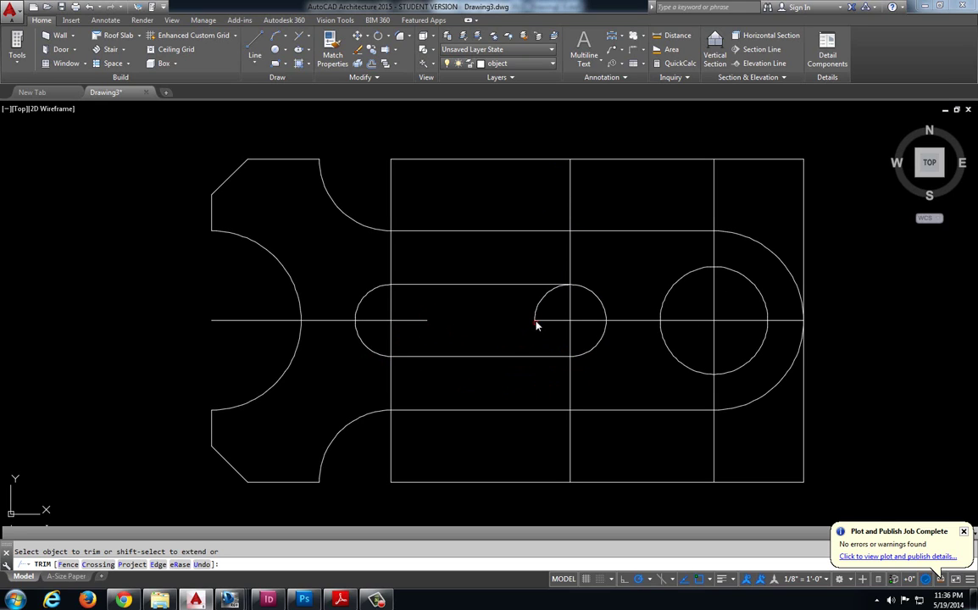
{"action": "key", "text": "Escape"}
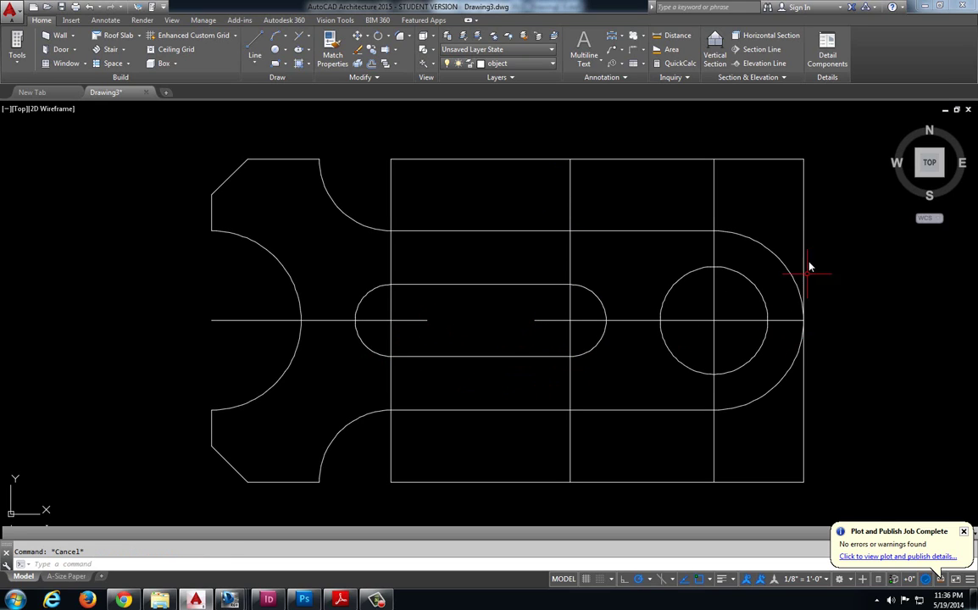
Erase the top grid lines, the centre line pieces and the bottom construction line
{"action": "left_click", "coordinate": [826, 207]}
{"action": "left_click", "coordinate": [387, 153]}
{"action": "key", "text": "Delete"}
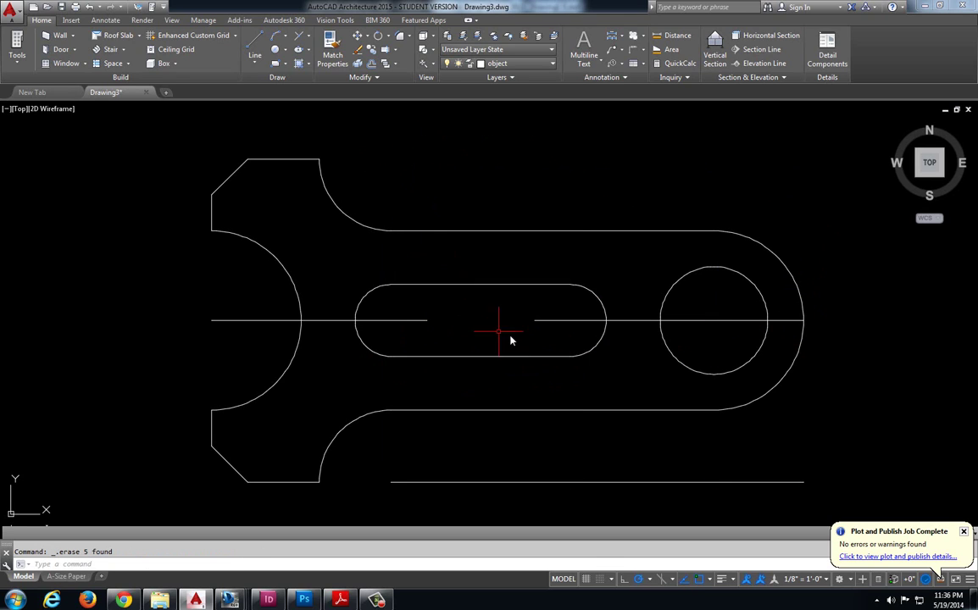
{"action": "left_click", "coordinate": [535, 316]}
{"action": "left_click", "coordinate": [410, 331]}
{"action": "key", "text": "Delete"}
{"action": "left_click", "coordinate": [607, 448]}
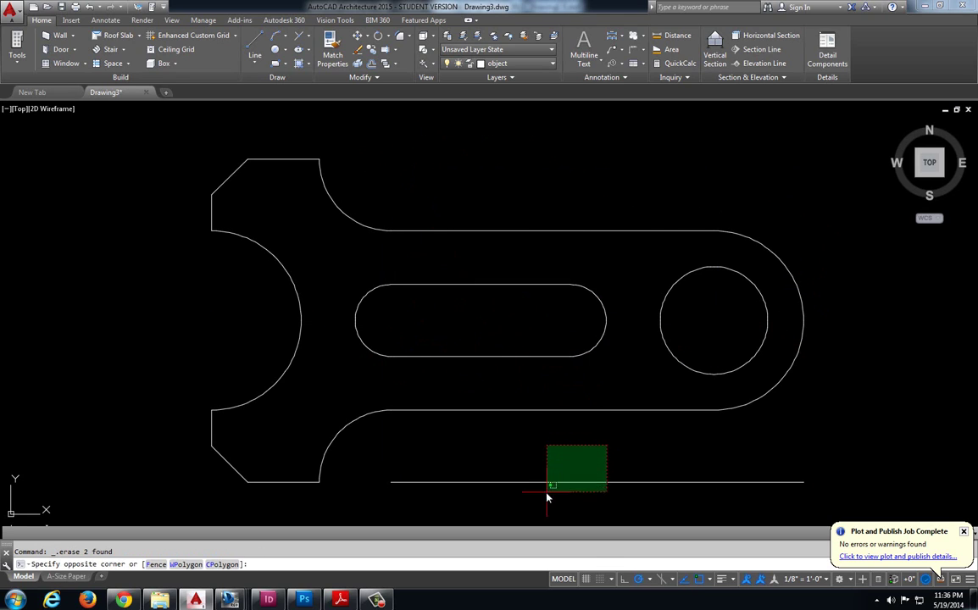
{"action": "left_click", "coordinate": [546, 496]}
{"action": "key", "text": "Delete"}
{"action": "middle_click_drag", "start_coordinate": [571, 443], "coordinate": [562, 437]}
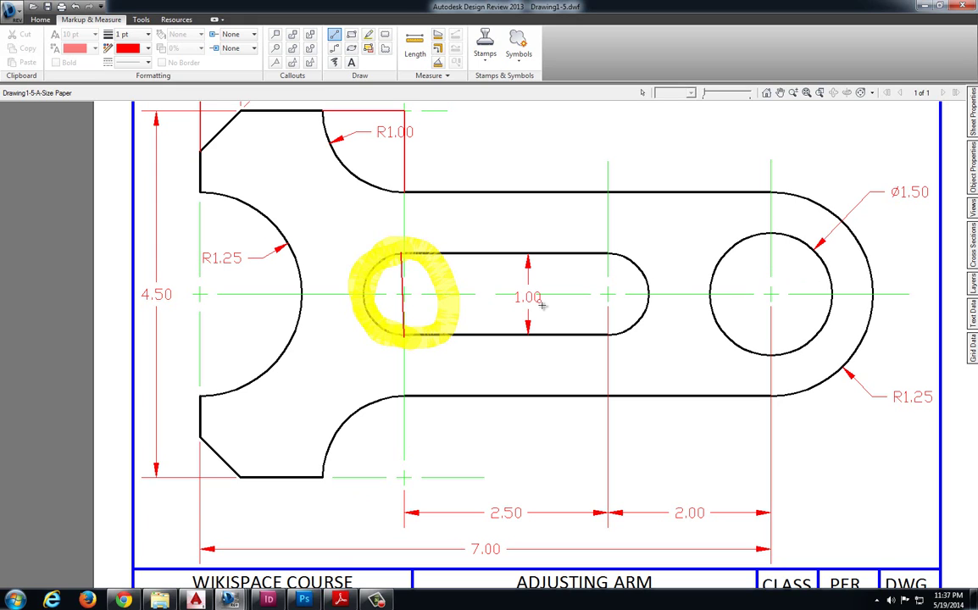
Pan the Adjusting Arm reference sheet down to see the slot dimensions and centre lines
{"action": "mouse_move", "coordinate": [542, 305]}
{"action": "middle_mouse_down"}
{"action": "mouse_move", "coordinate": [546, 408]}
{"action": "mouse_move", "coordinate": [545, 360]}
{"action": "middle_mouse_up"}
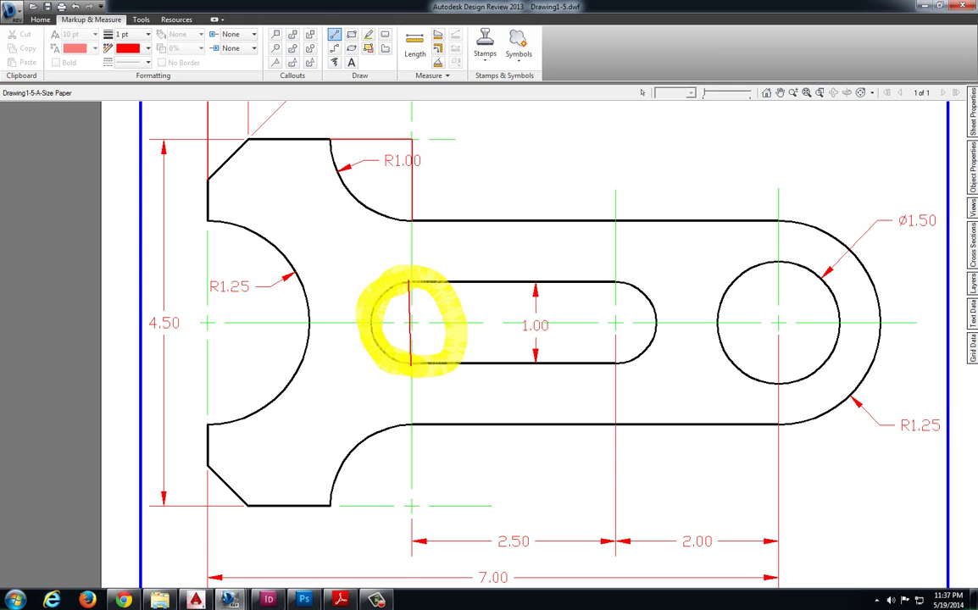
Draw the horizontal centre line across the part and a vertical centre line through the right circle
{"action": "left_click", "coordinate": [195, 601]}
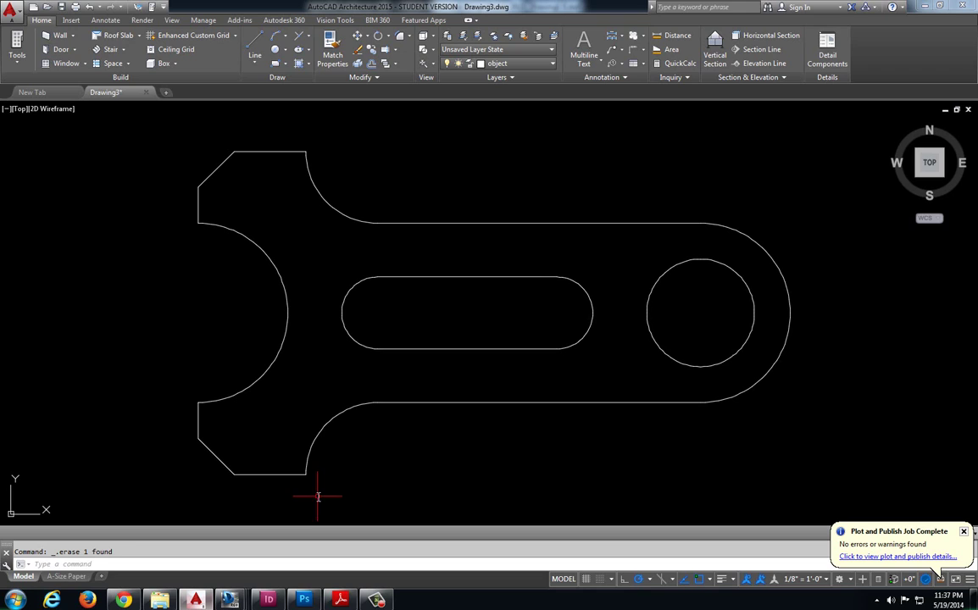
{"action": "left_click", "coordinate": [254, 44]}
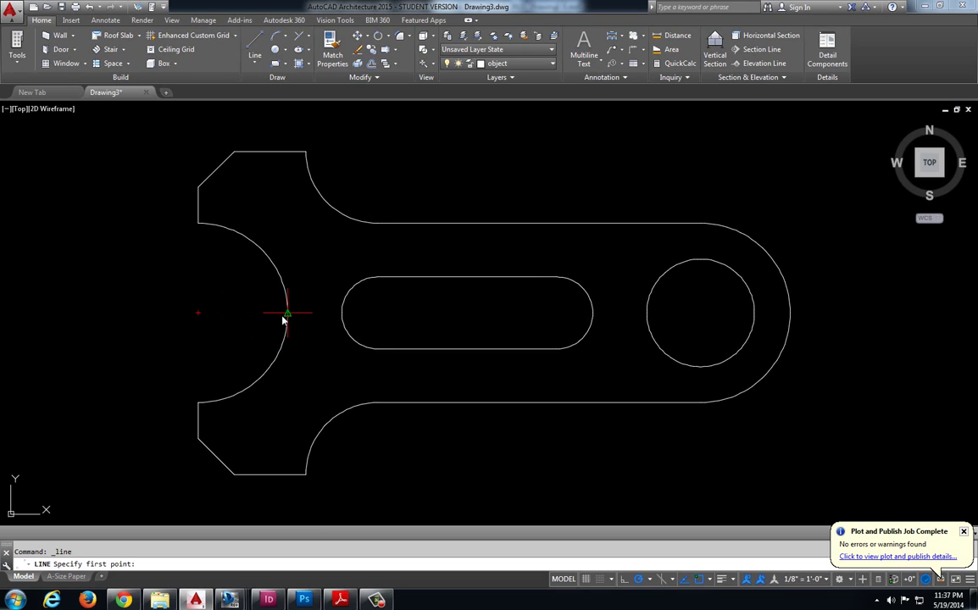
{"action": "left_click", "coordinate": [173, 315]}
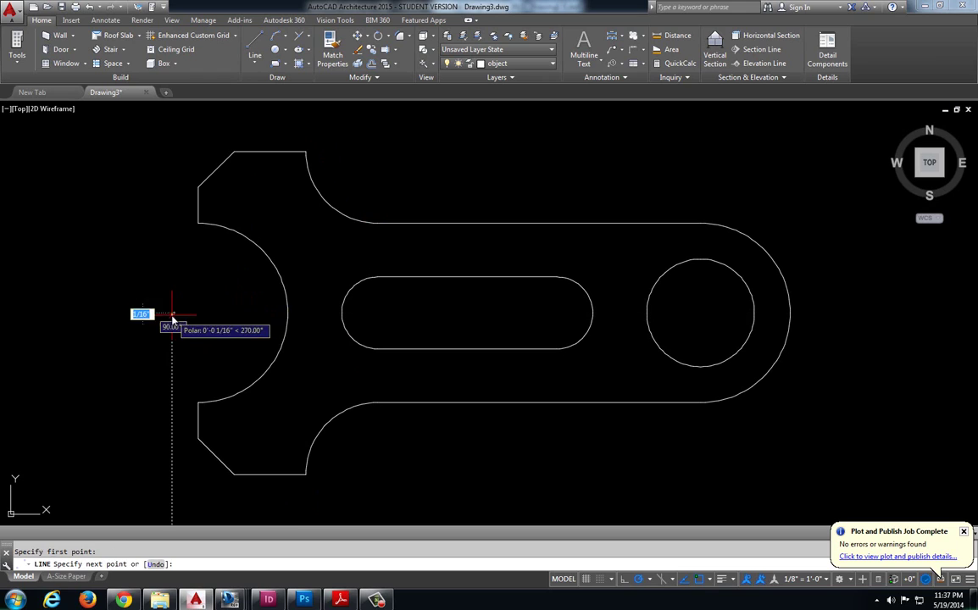
{"action": "left_click", "coordinate": [812, 315]}
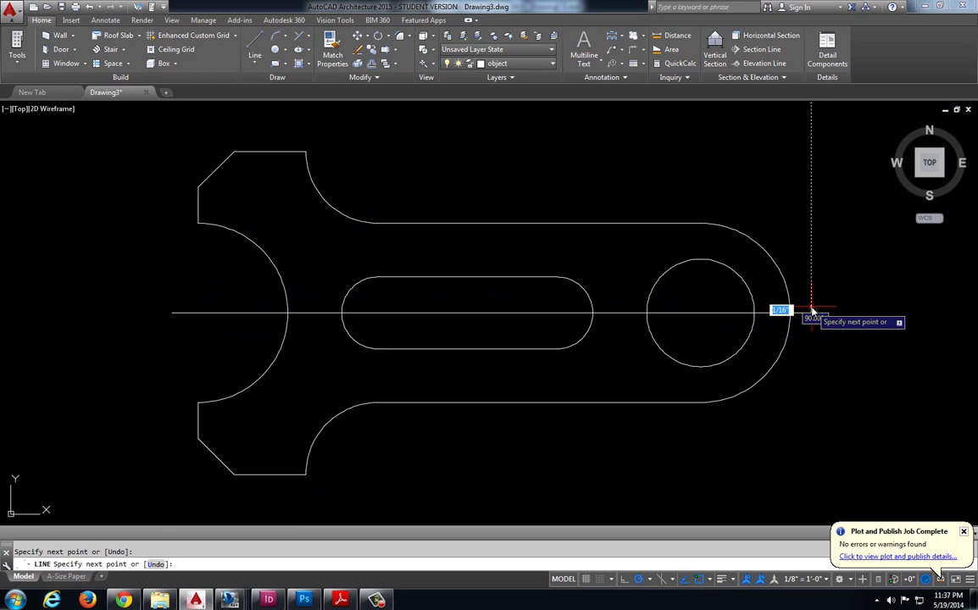
{"action": "key", "text": "Return"}
{"action": "key", "text": "Return"}
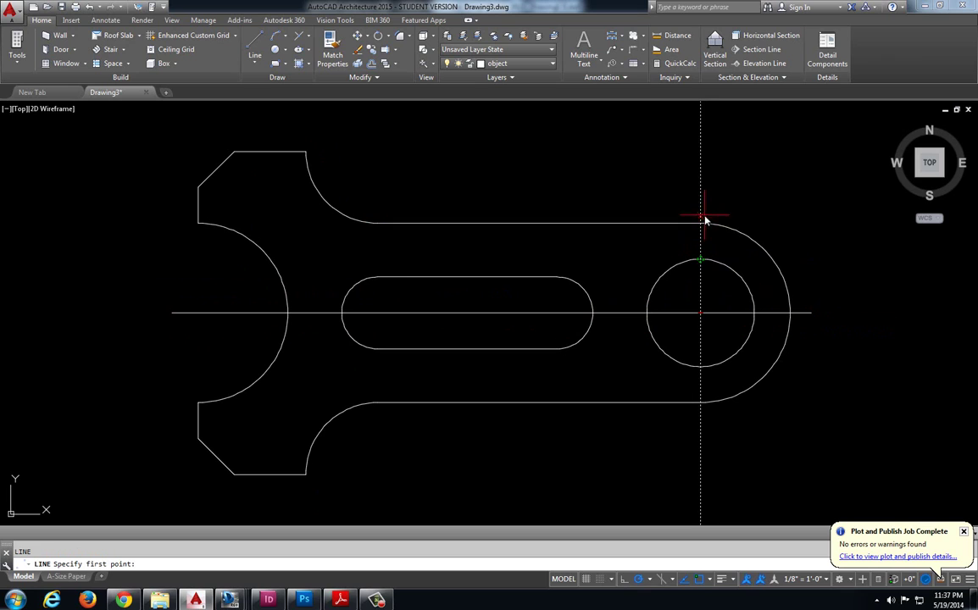
{"action": "left_click", "coordinate": [700, 207]}
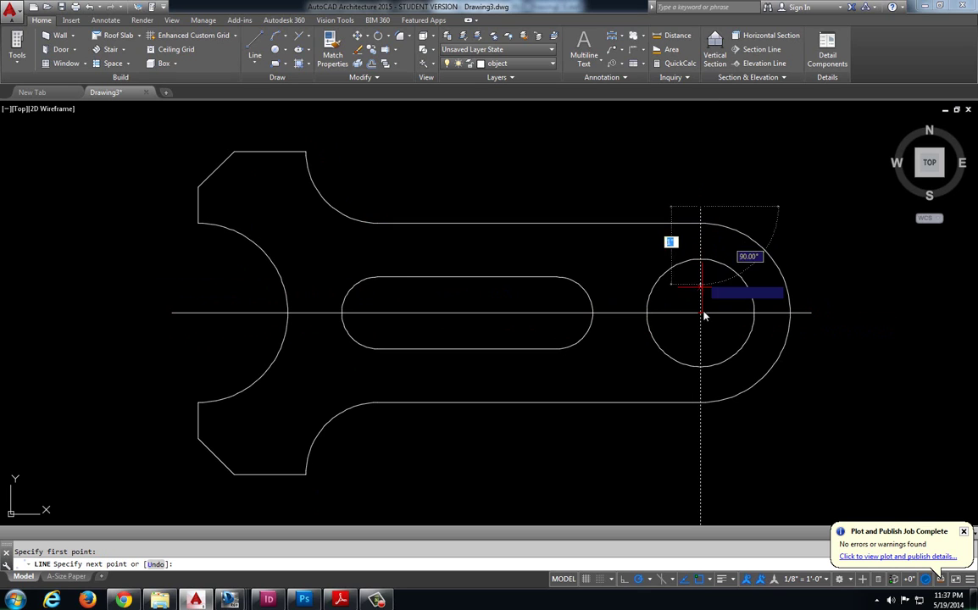
{"action": "left_click", "coordinate": [701, 416]}
{"action": "key", "text": "Return"}
{"action": "key", "text": "Return"}
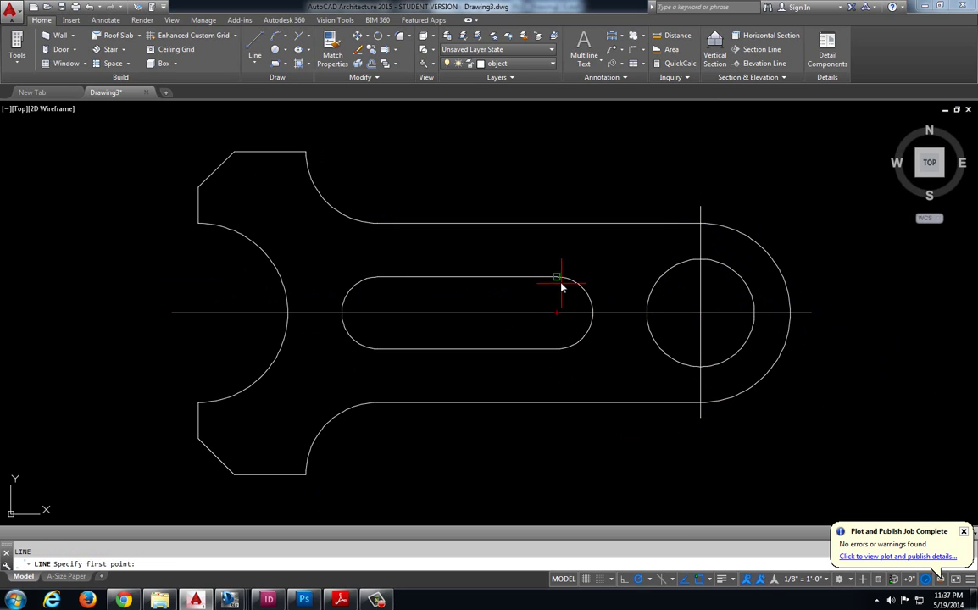
Add a mark at the slot's right end, a vertical centre line at its left end, and a short bottom line
{"action": "left_click", "coordinate": [557, 273]}
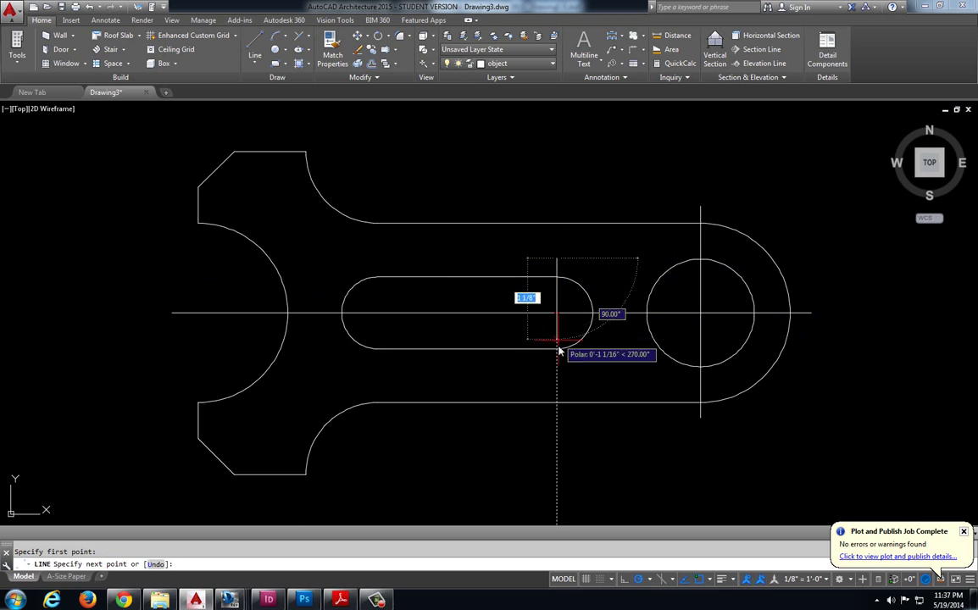
{"action": "left_click", "coordinate": [557, 360]}
{"action": "key", "text": "Return"}
{"action": "key", "text": "Return"}
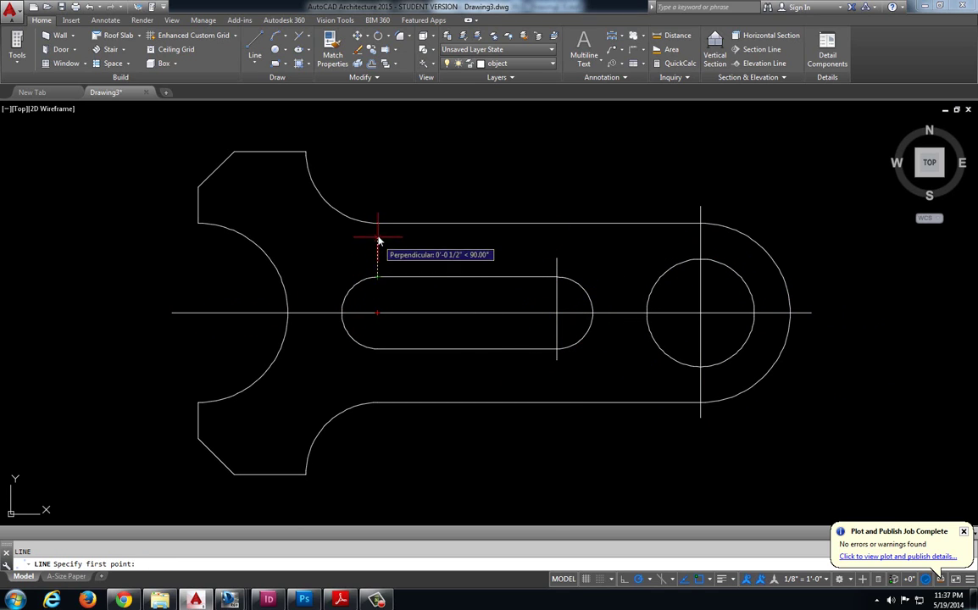
{"action": "left_click", "coordinate": [378, 151]}
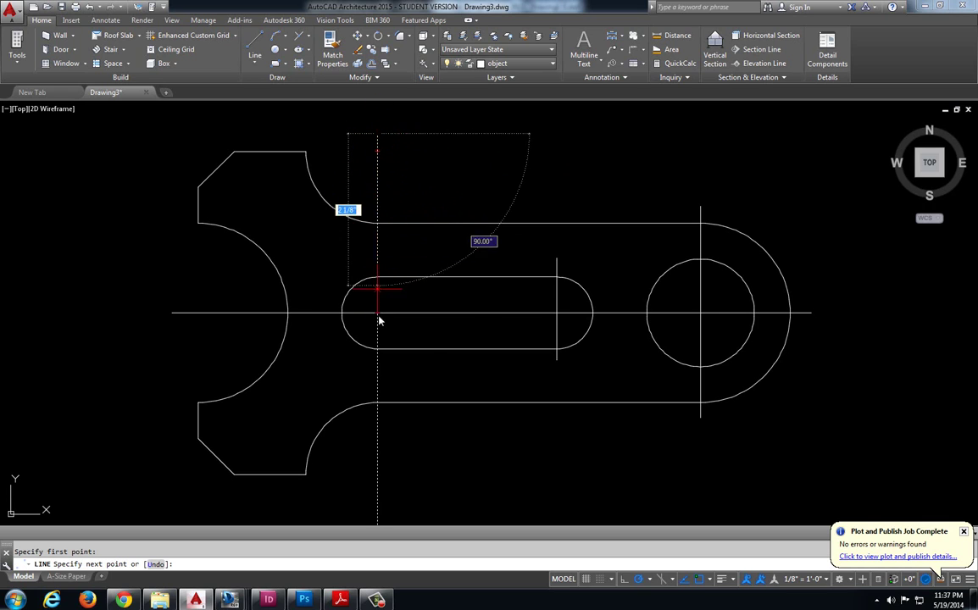
{"action": "left_click", "coordinate": [378, 494]}
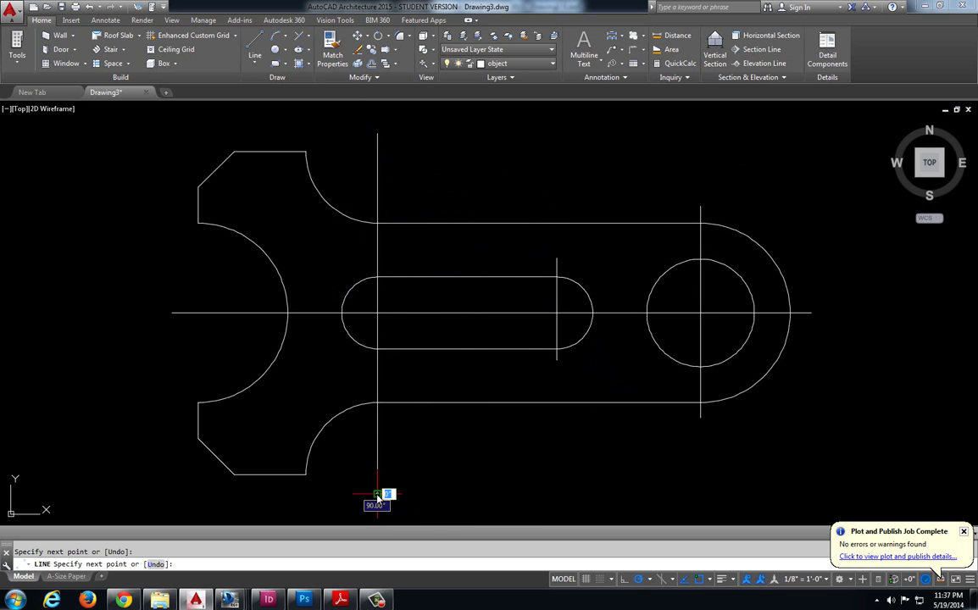
{"action": "key", "text": "Return"}
{"action": "key", "text": "Return"}
{"action": "left_click", "coordinate": [306, 475]}
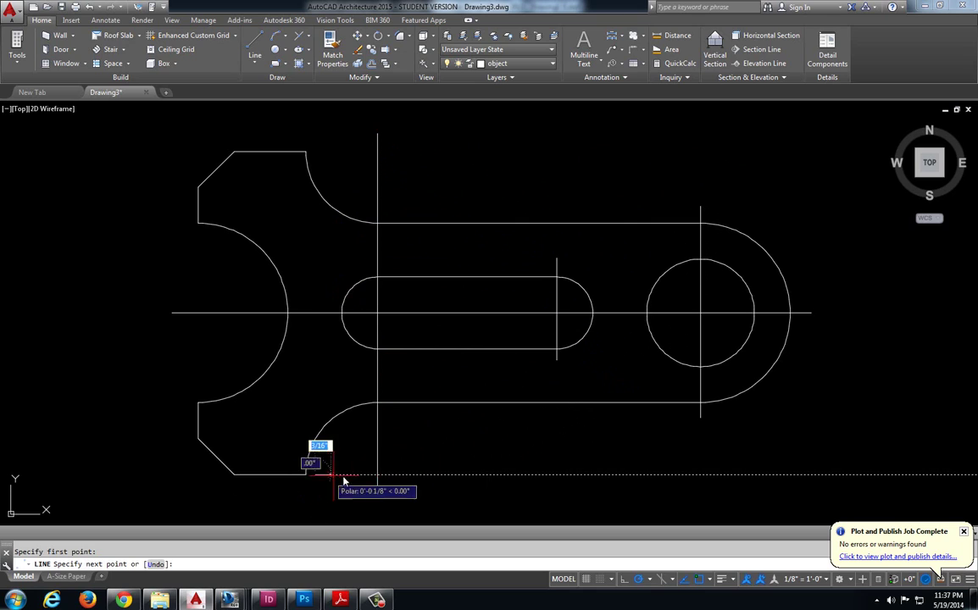
{"action": "left_click", "coordinate": [407, 475]}
{"action": "key", "text": "Return"}
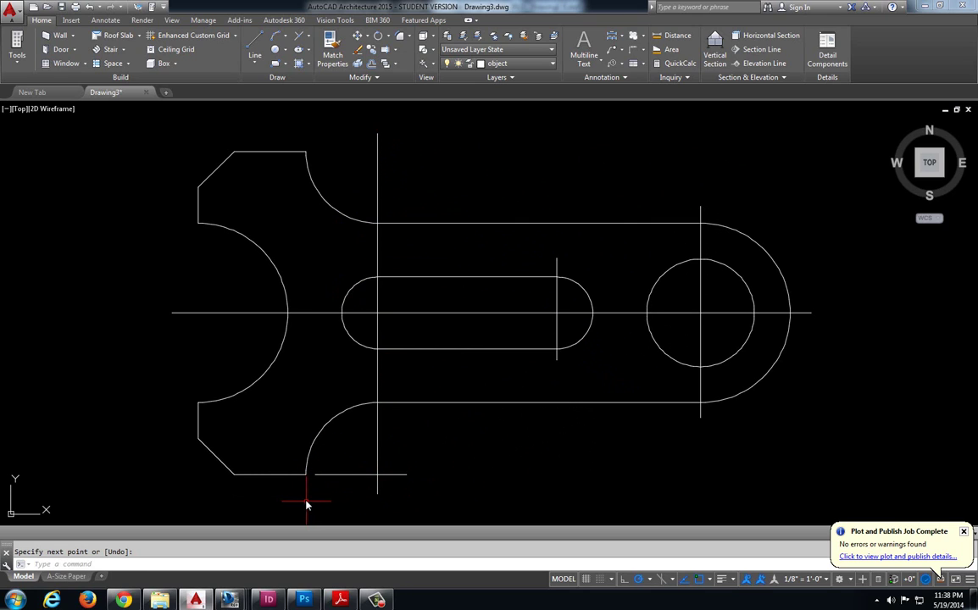
Add a short mark at the upper arc and a vertical line across the left arc
{"action": "scroll", "coordinate": [308, 484], "scroll_direction": "up", "scroll_amount": 6}
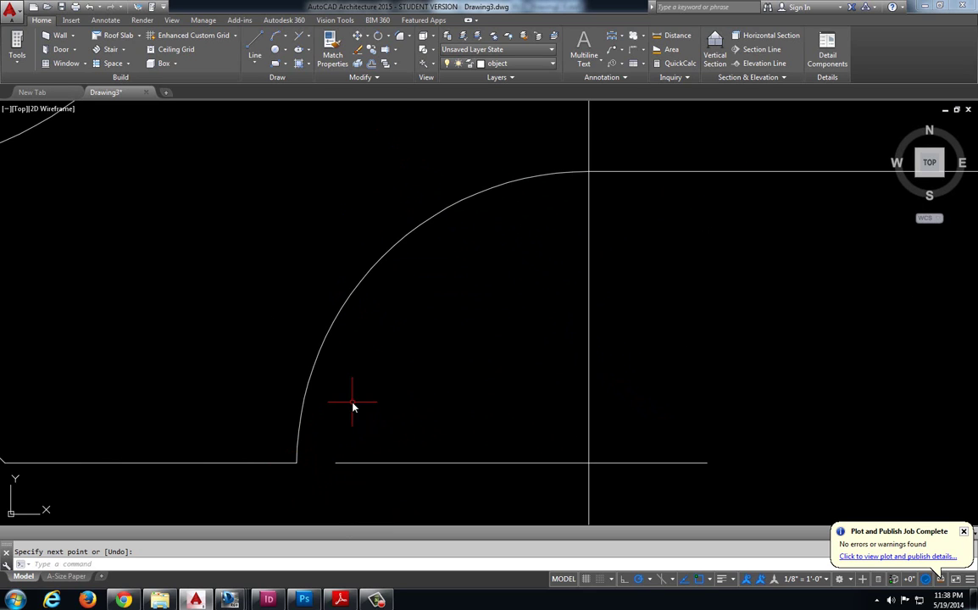
{"action": "scroll", "coordinate": [458, 280], "scroll_direction": "down", "scroll_amount": 3}
{"action": "scroll", "coordinate": [457, 299], "scroll_direction": "down", "scroll_amount": 2}
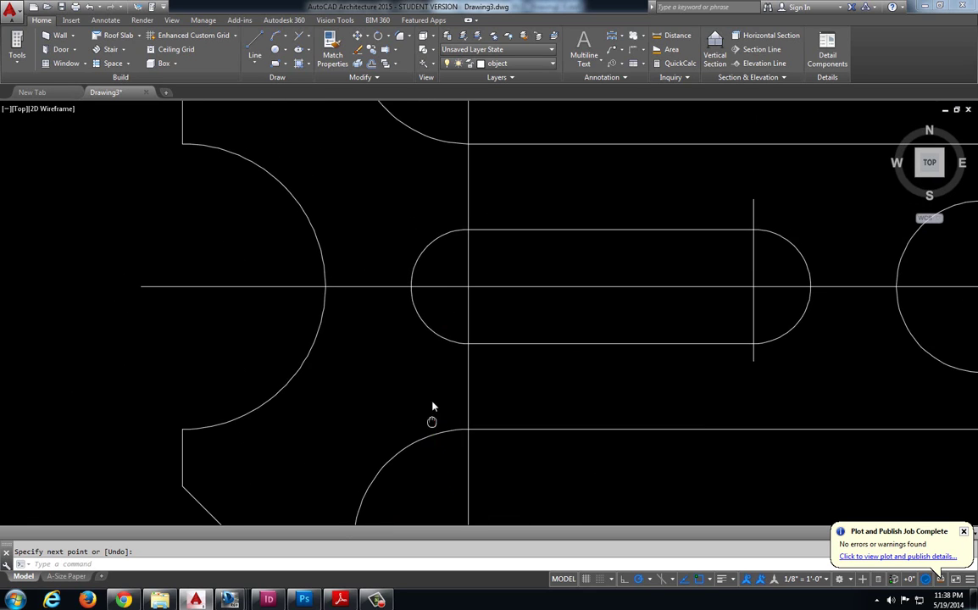
{"action": "scroll", "coordinate": [432, 414], "scroll_direction": "up", "scroll_amount": 4}
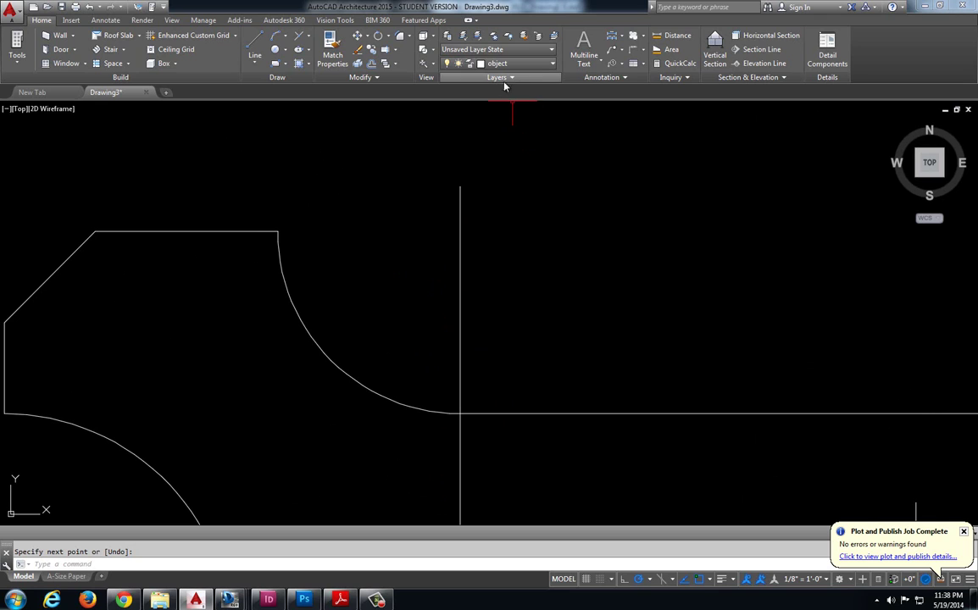
{"action": "key", "text": "Return"}
{"action": "left_click", "coordinate": [288, 231]}
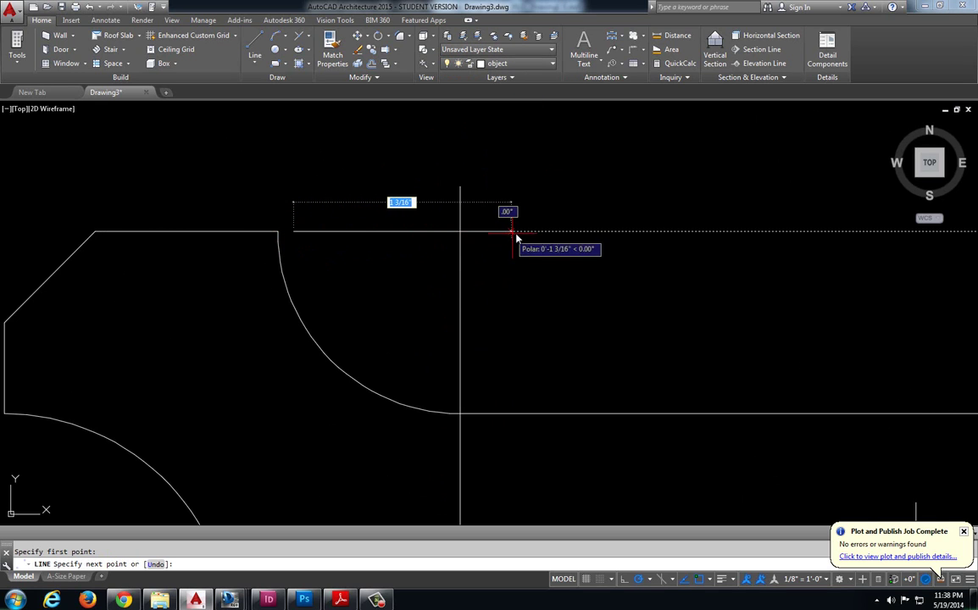
{"action": "scroll", "coordinate": [458, 212], "scroll_direction": "down", "scroll_amount": 4}
{"action": "key", "text": "Return"}
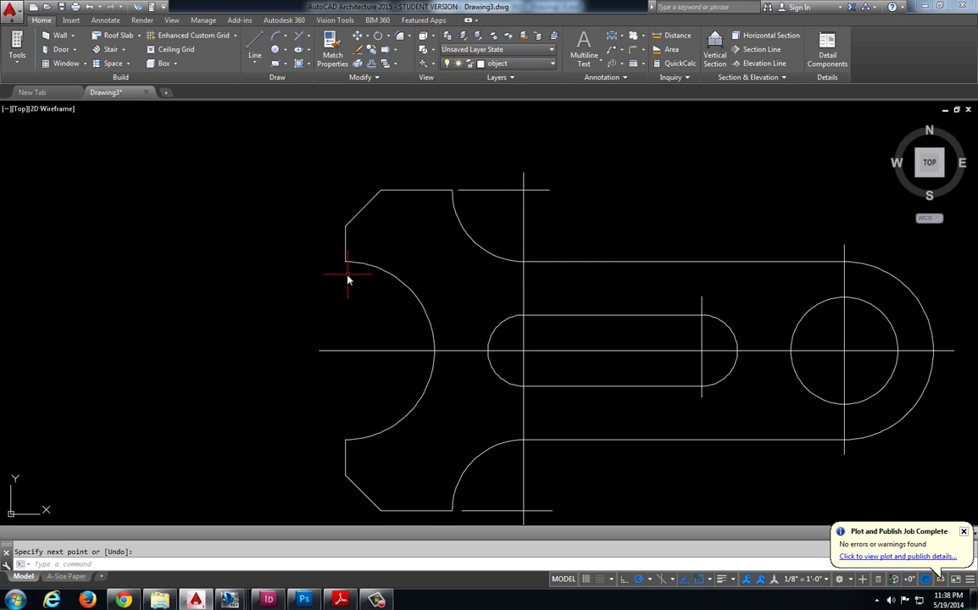
{"action": "key", "text": "Return"}
{"action": "left_click", "coordinate": [346, 273]}
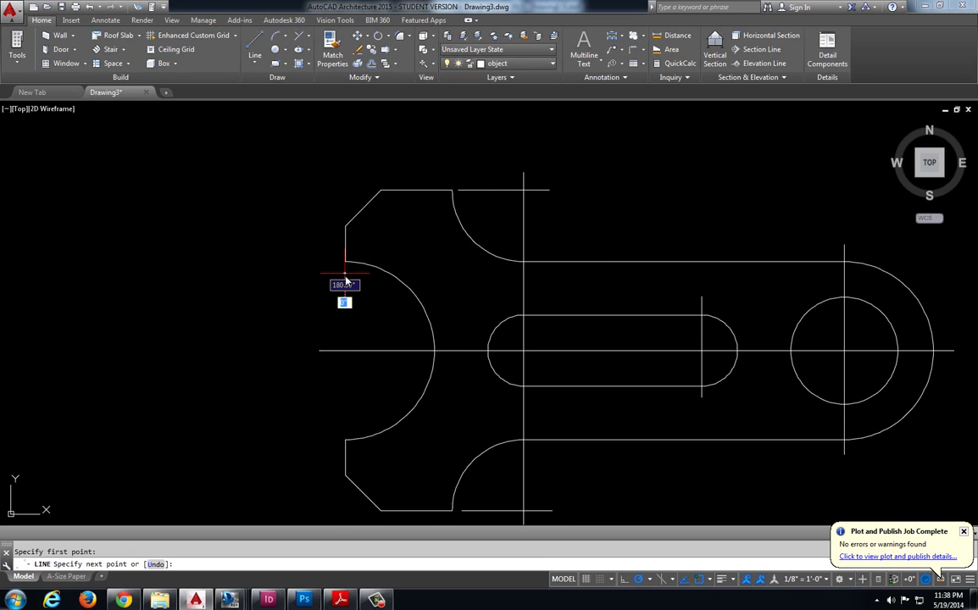
{"action": "left_click", "coordinate": [347, 428]}
{"action": "key", "text": "Return"}
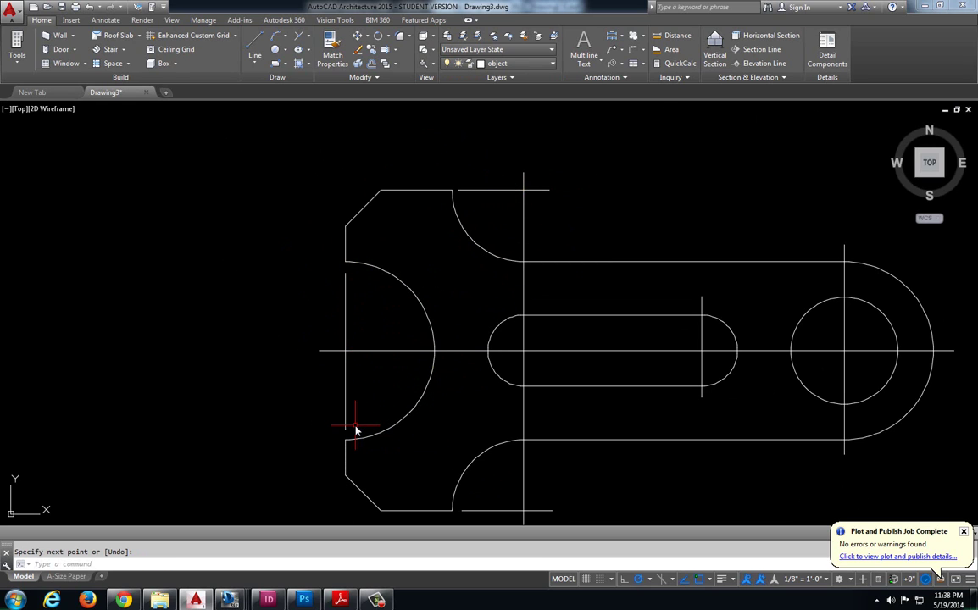
Delete both yellow highlight markups from the reference sheet and close the Markups panels
{"action": "key", "text": "alt+Tab"}
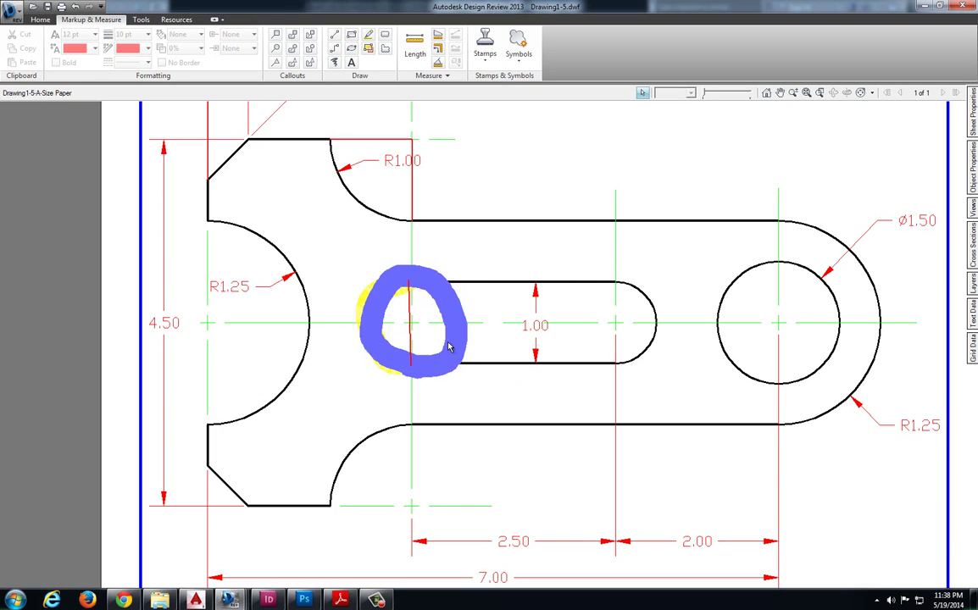
{"action": "double_click", "coordinate": [448, 342]}
{"action": "key", "text": "Delete"}
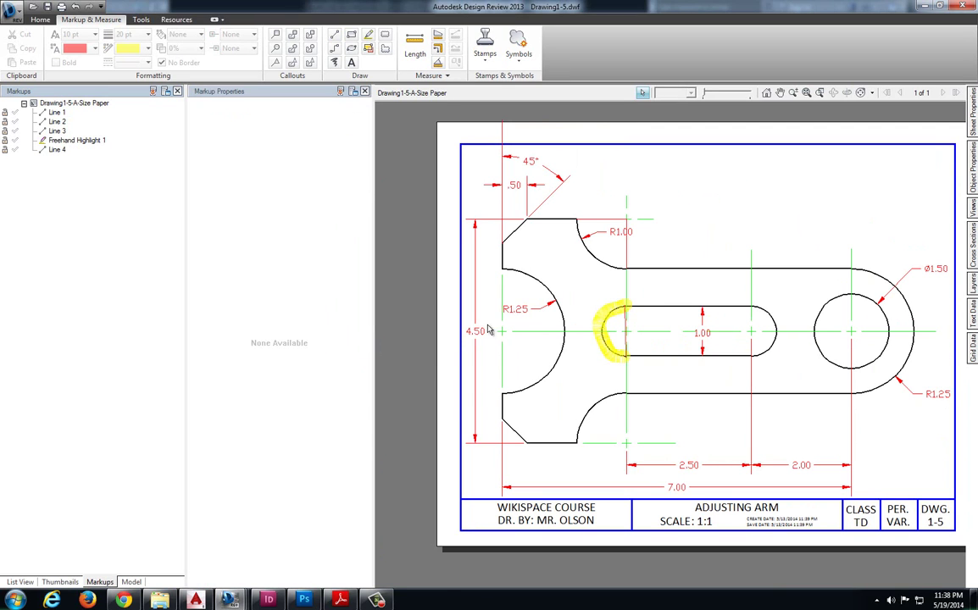
{"action": "left_click", "coordinate": [602, 312]}
{"action": "key", "text": "Delete"}
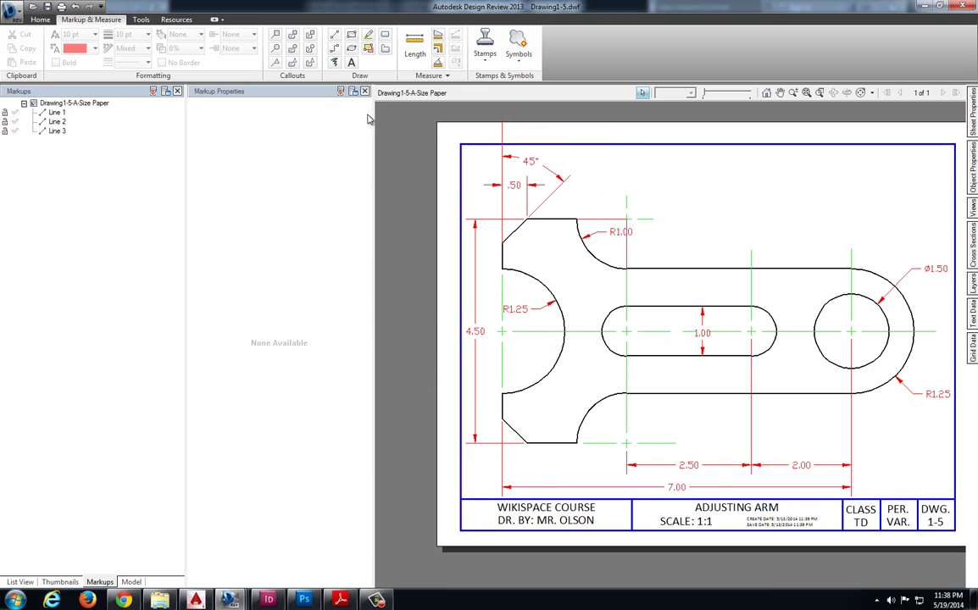
{"action": "left_click", "coordinate": [340, 90]}
{"action": "left_click", "coordinate": [177, 91]}
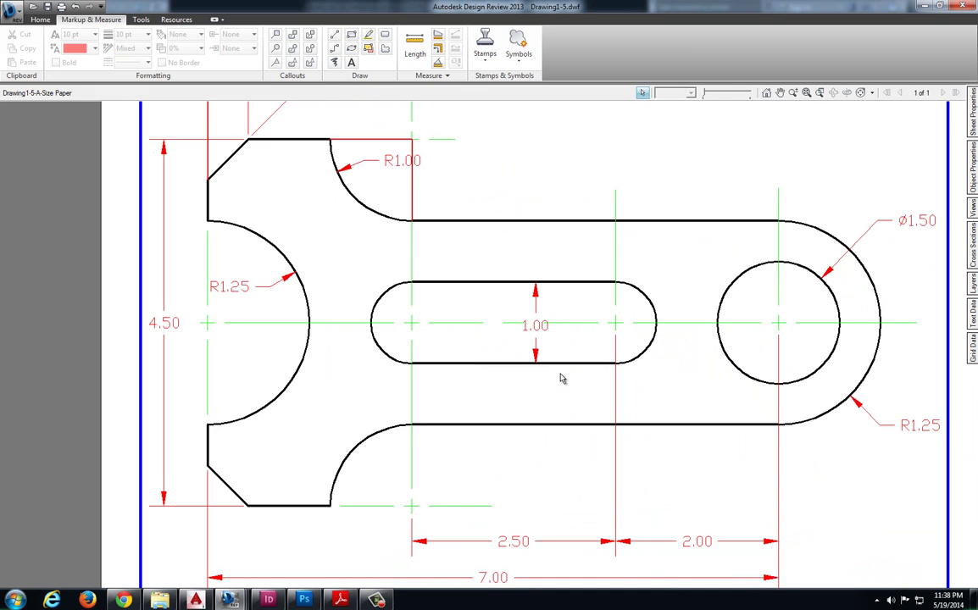
{"action": "scroll", "coordinate": [561, 379], "scroll_direction": "down", "scroll_amount": 3}
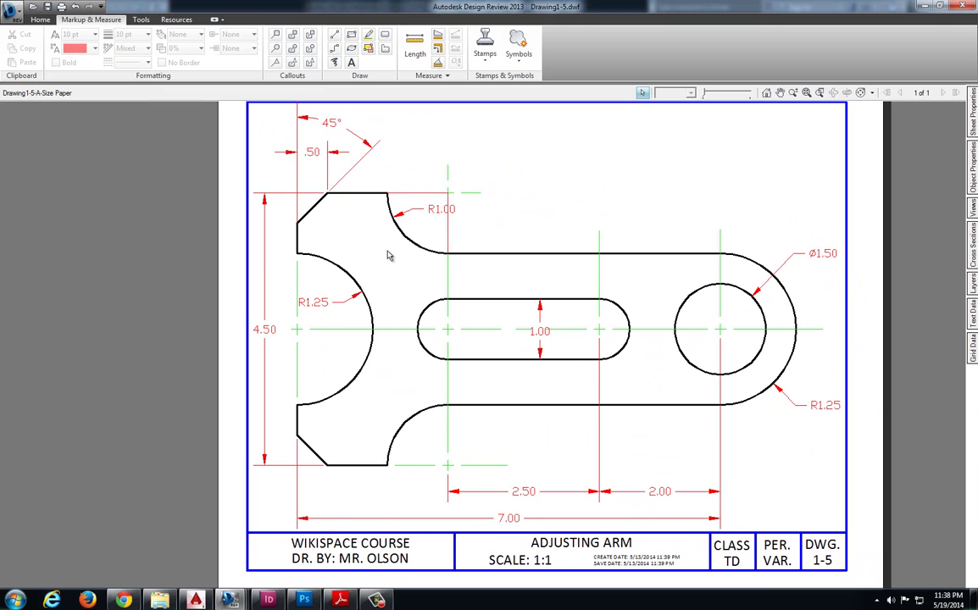
{"action": "key", "text": "alt+Tab"}
Move the circle, slot and left centre lines plus the short marks onto the Center Line layer
{"action": "scroll", "coordinate": [649, 343], "scroll_direction": "up", "scroll_amount": 2}
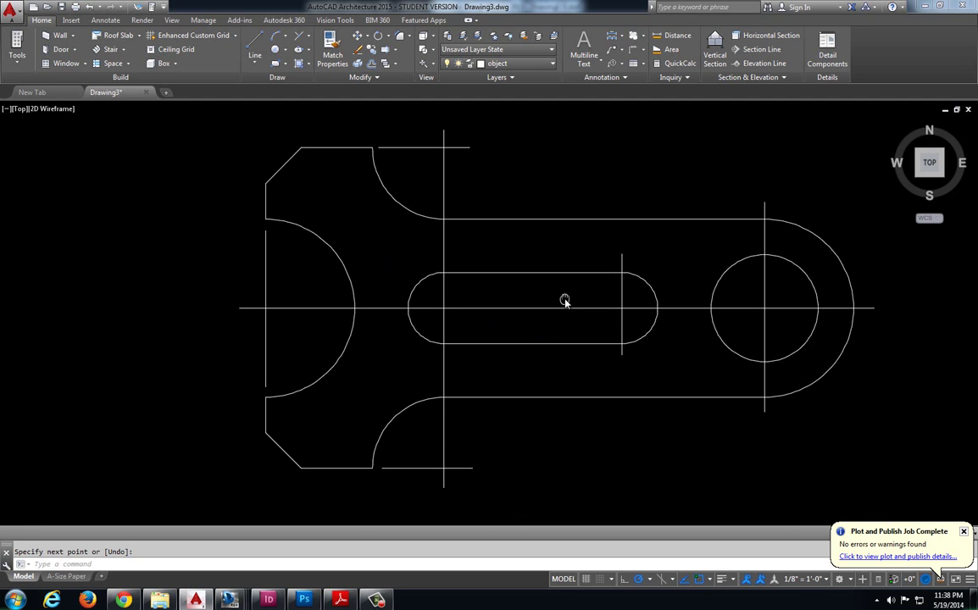
{"action": "mouse_move", "coordinate": [579, 306]}
{"action": "middle_mouse_down"}
{"action": "mouse_move", "coordinate": [589, 284]}
{"action": "mouse_move", "coordinate": [570, 293]}
{"action": "middle_mouse_up"}
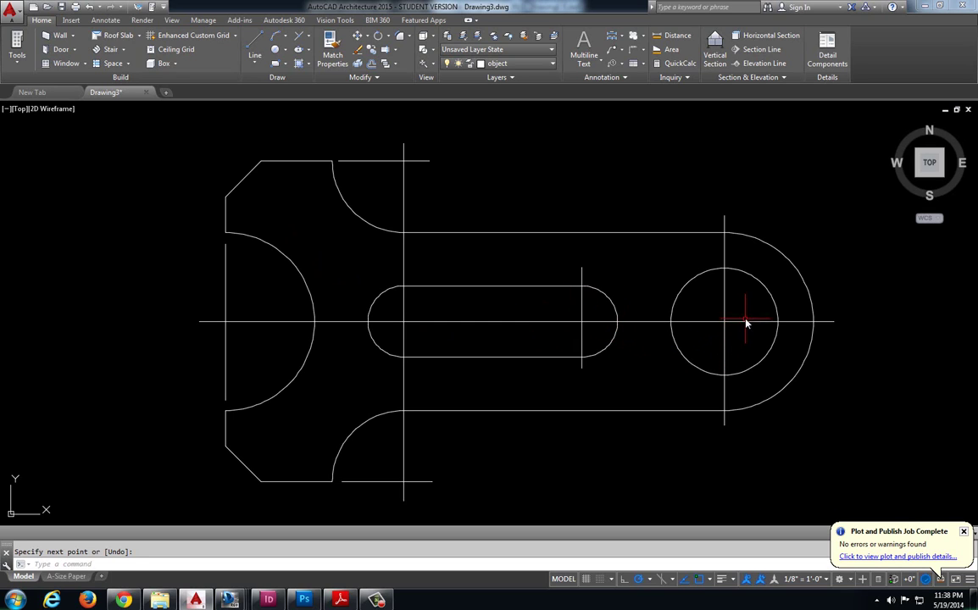
{"action": "left_click", "coordinate": [746, 322]}
{"action": "left_click", "coordinate": [708, 339]}
{"action": "left_click", "coordinate": [588, 314]}
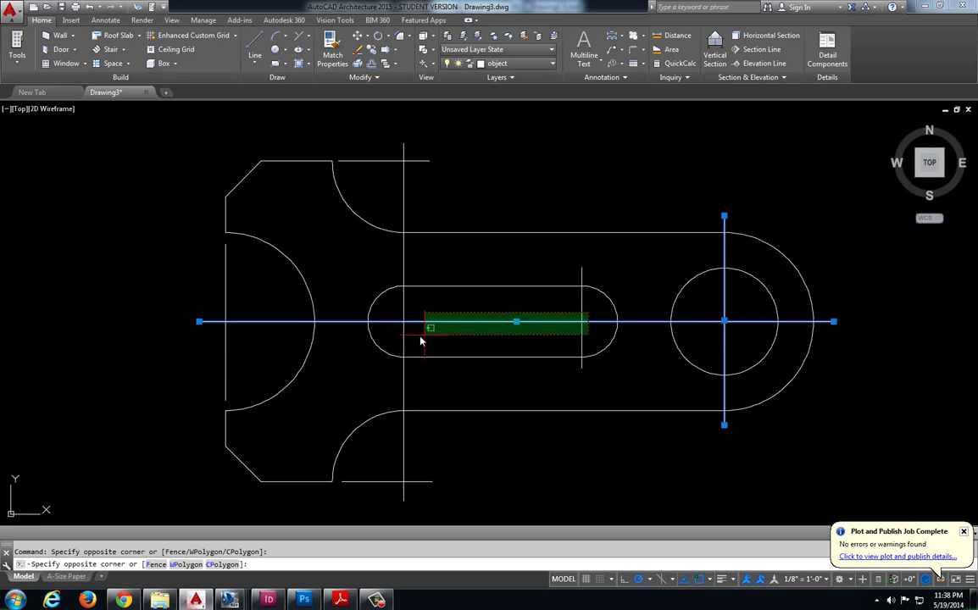
{"action": "left_click", "coordinate": [402, 340]}
{"action": "left_click", "coordinate": [435, 153]}
{"action": "left_click", "coordinate": [387, 179]}
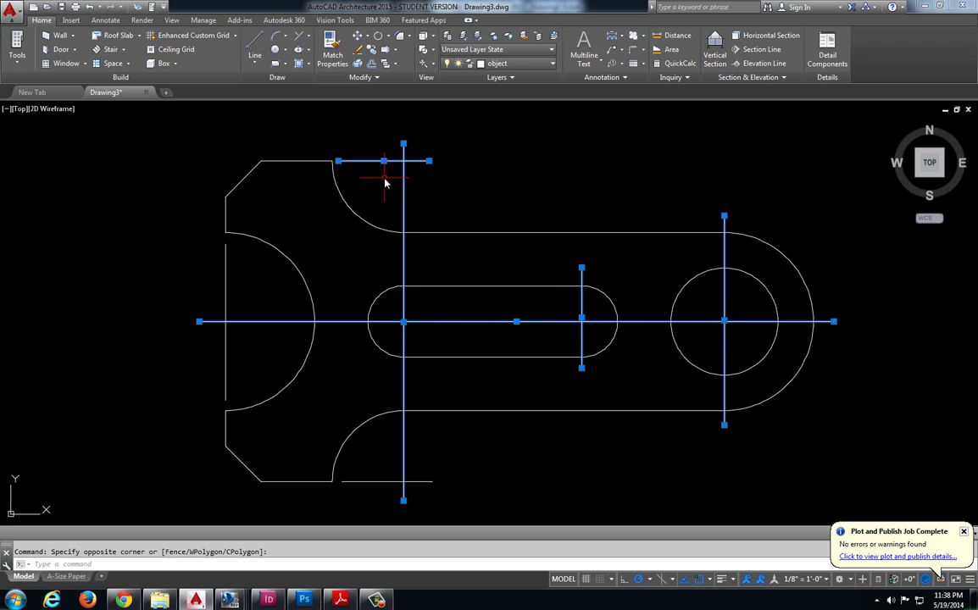
{"action": "left_click", "coordinate": [254, 302]}
{"action": "left_click", "coordinate": [208, 284]}
{"action": "left_click", "coordinate": [432, 472]}
{"action": "left_click", "coordinate": [395, 498]}
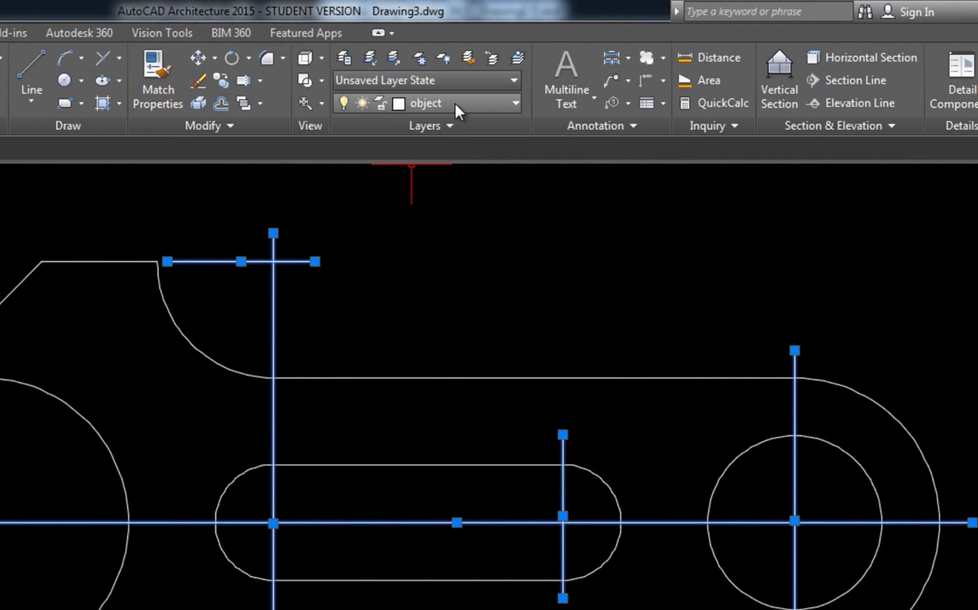
{"action": "left_click", "coordinate": [514, 103]}
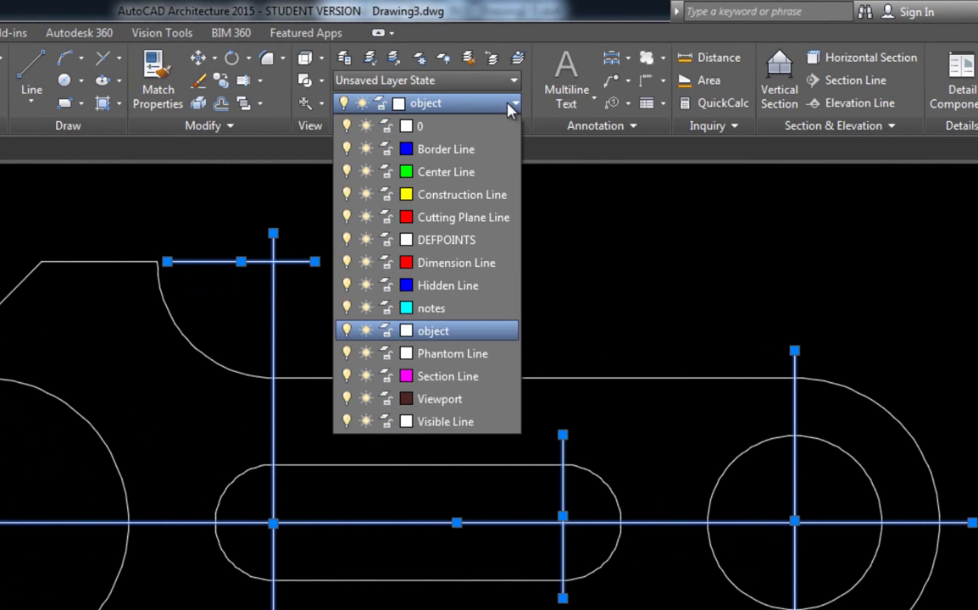
{"action": "left_click", "coordinate": [469, 173]}
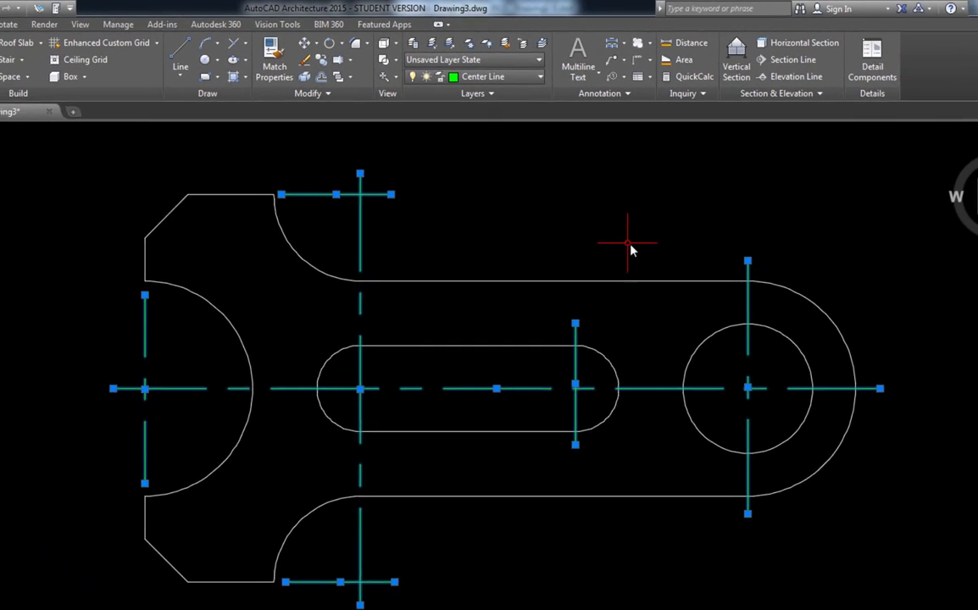
{"action": "key", "text": "Escape"}
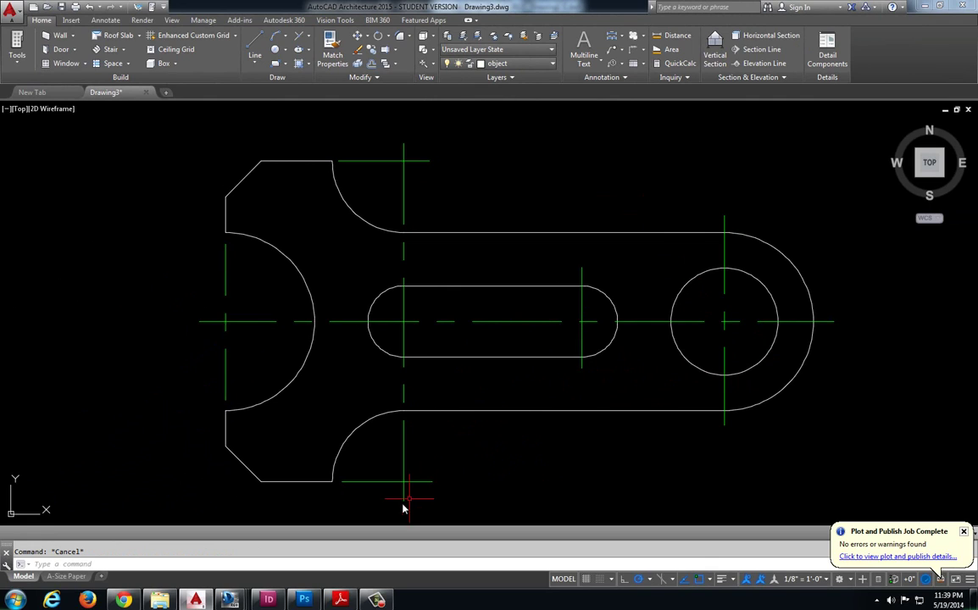
{"action": "mouse_move", "coordinate": [230, 600]}
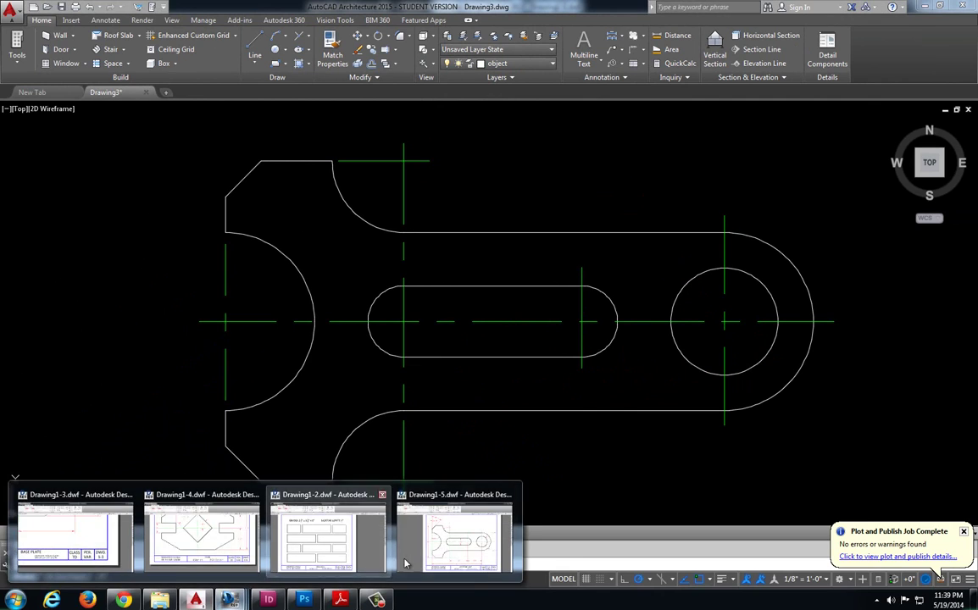
{"action": "left_click", "coordinate": [393, 509]}
{"action": "scroll", "coordinate": [546, 338], "scroll_direction": "up", "scroll_amount": 5}
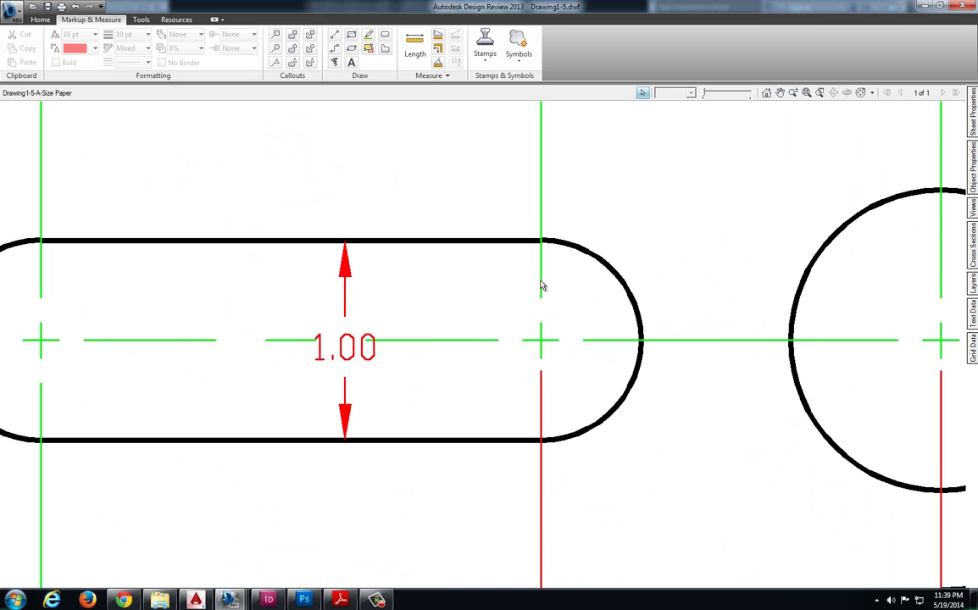
{"action": "scroll", "coordinate": [614, 341], "scroll_direction": "down", "scroll_amount": 3}
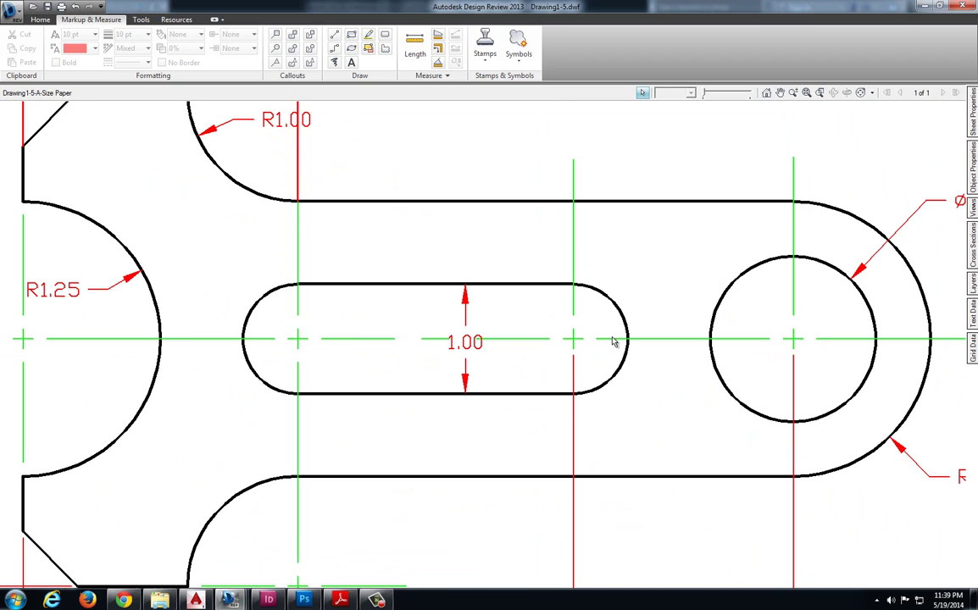
Return to the drawing, nudge the view slightly, and open Save As from the Application menu
{"action": "left_click", "coordinate": [231, 598]}
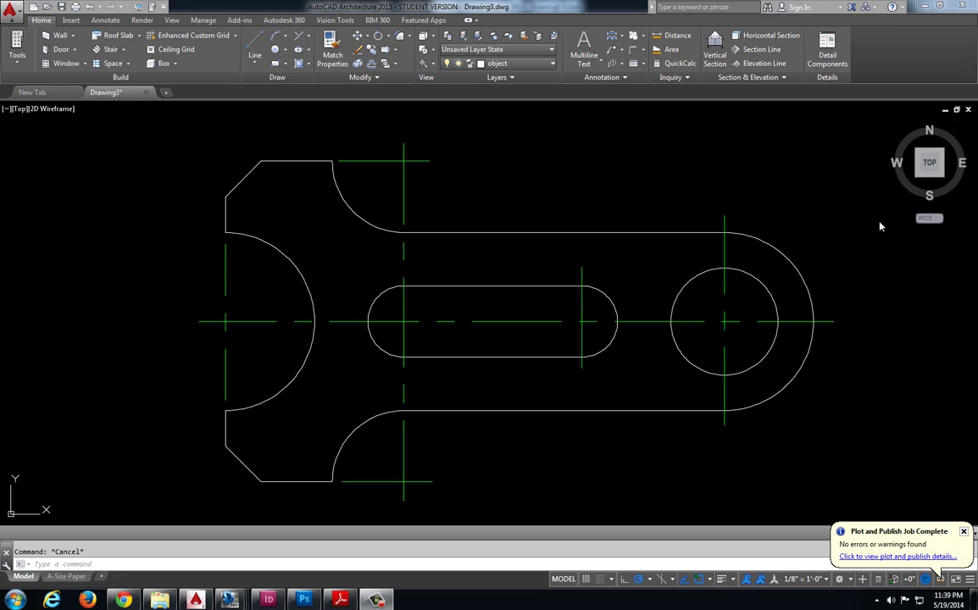
{"action": "middle_click_drag", "start_coordinate": [763, 312], "coordinate": [730, 301]}
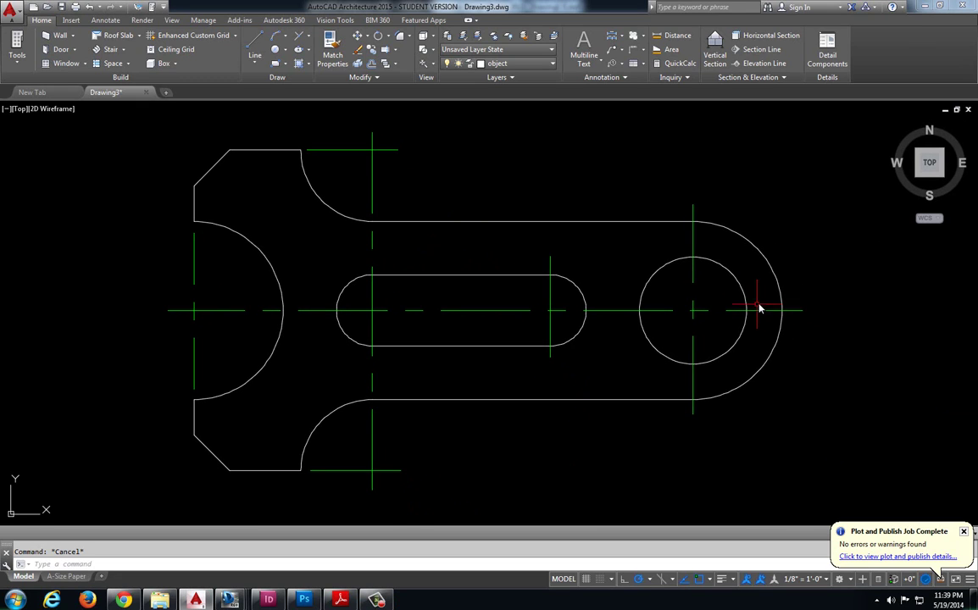
{"action": "left_click", "coordinate": [10, 9]}
{"action": "left_click", "coordinate": [46, 149]}
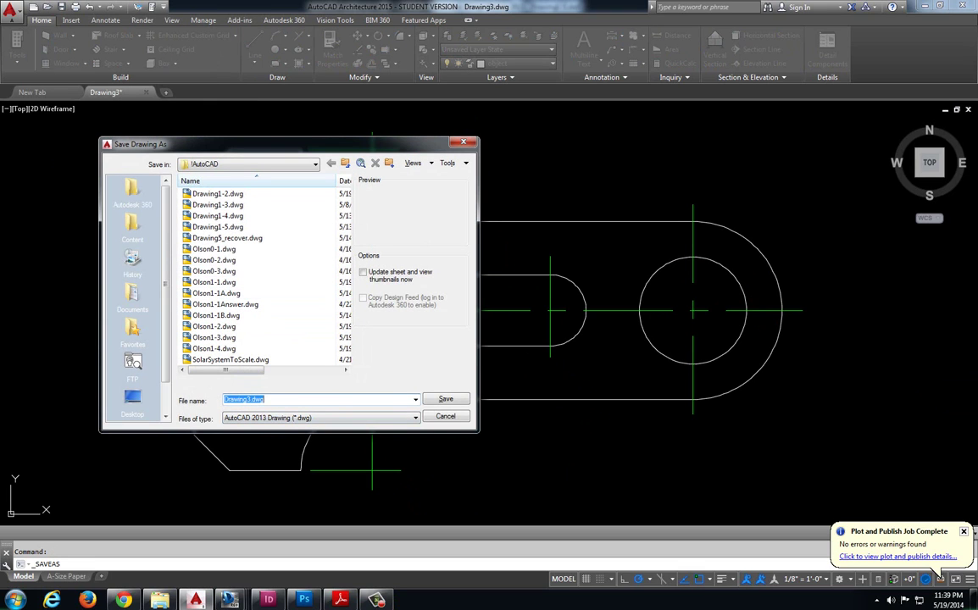
Replace the proposed Drawing3 file name with Olson1-5 and save in the AutoCAD folder
{"action": "left_click", "coordinate": [370, 402]}
{"action": "key", "text": "ctrl+a"}
{"action": "type", "text": "Olson1-5"}
{"action": "left_click", "coordinate": [450, 398]}
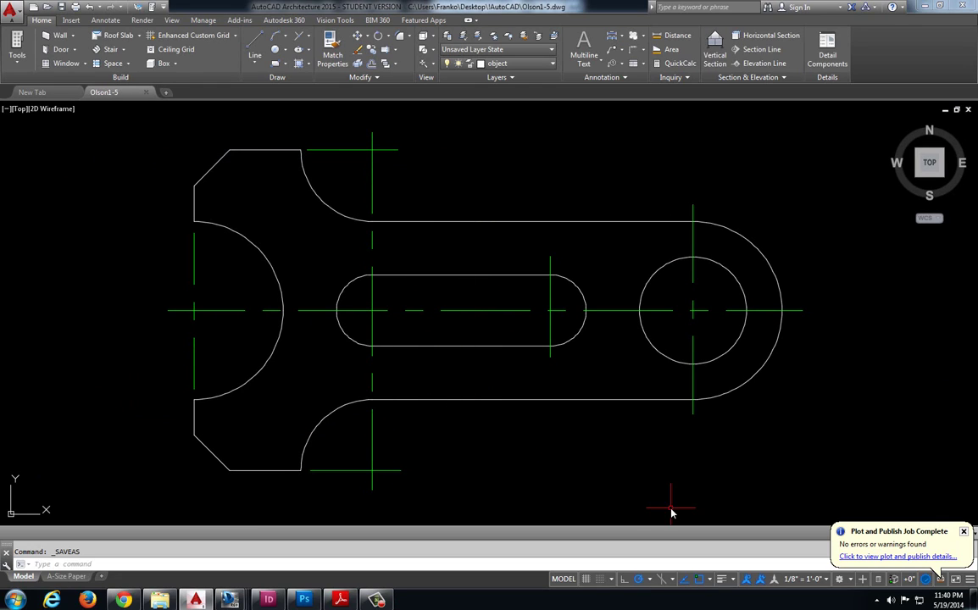